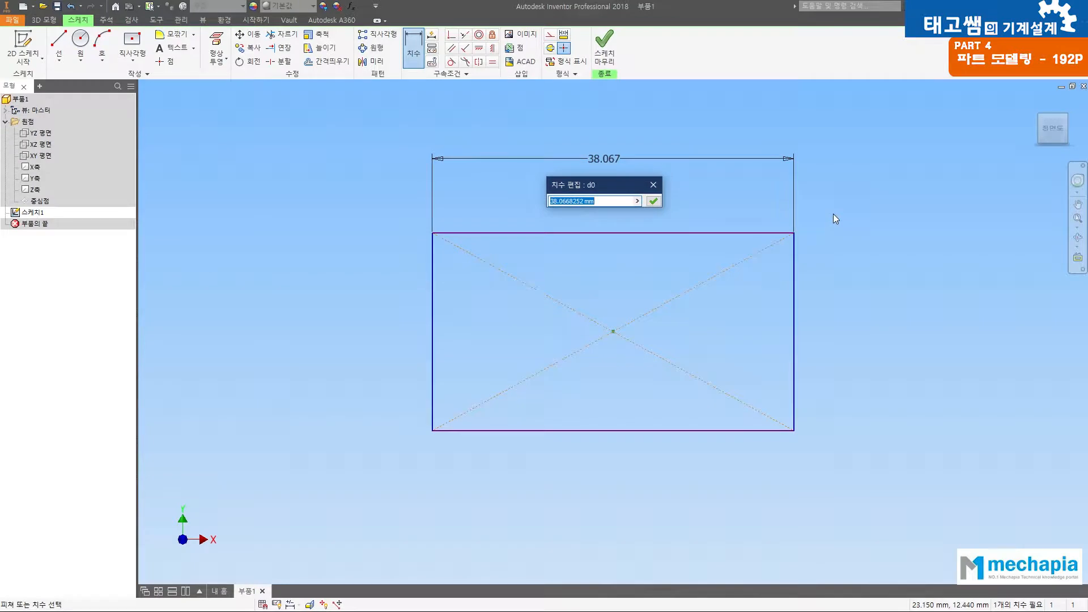
# Step: Dimension the rectangle 45 mm wide and 25 mm high, and finish the sketch
pyautogui.write('45')
pyautogui.press('Return')
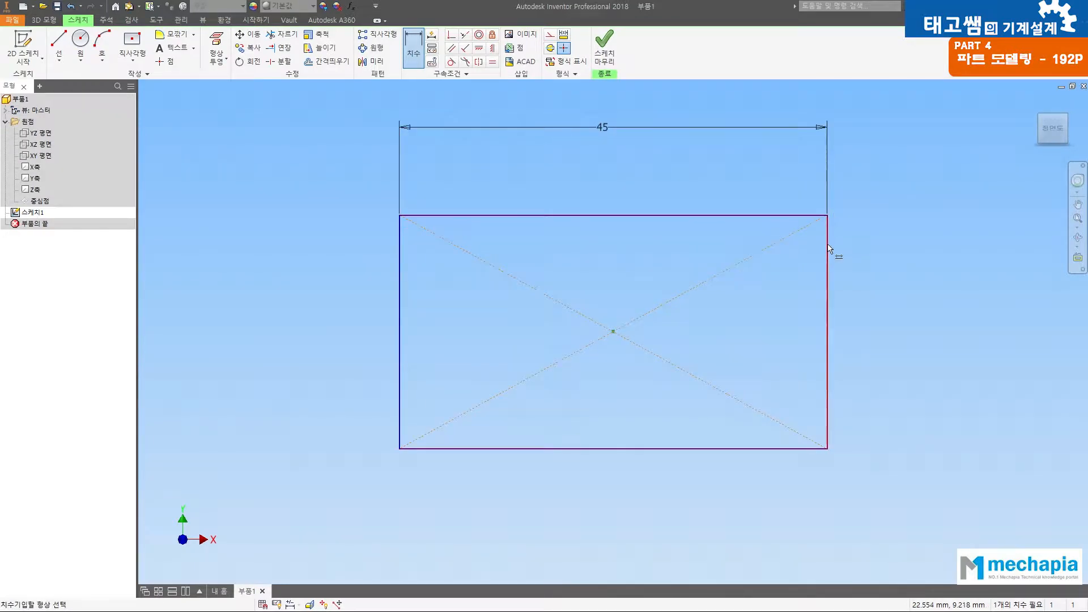
pyautogui.click(834, 256)
pyautogui.click(920, 328)
pyautogui.write('25')
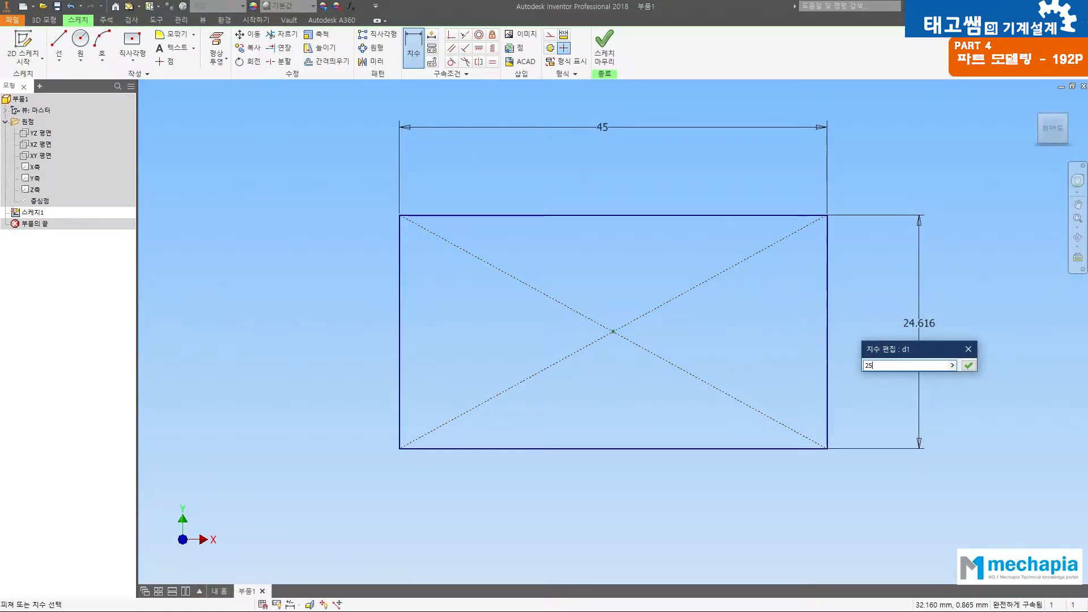
pyautogui.press('Return')
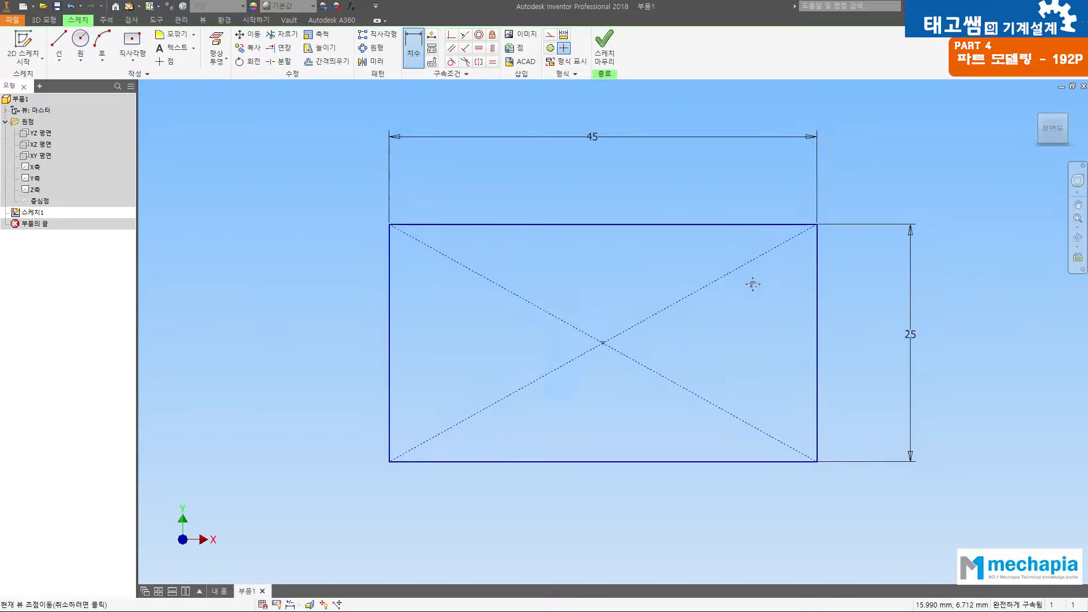
pyautogui.click(601, 43)
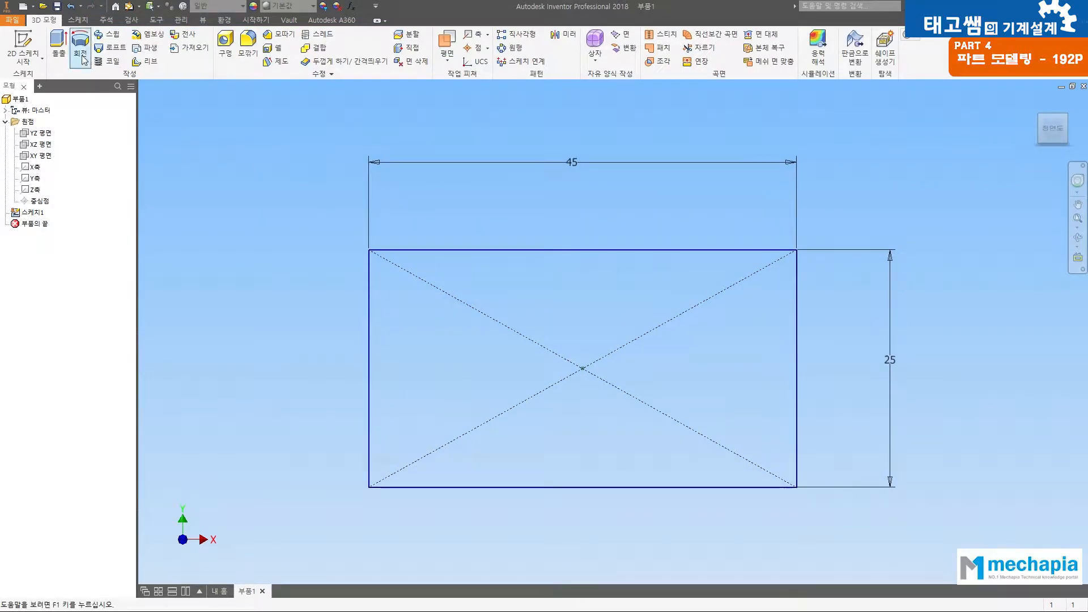
# Step: Extrude the rectangle 20 mm symmetrically about the sketch plane as a solid
pyautogui.click(60, 45)
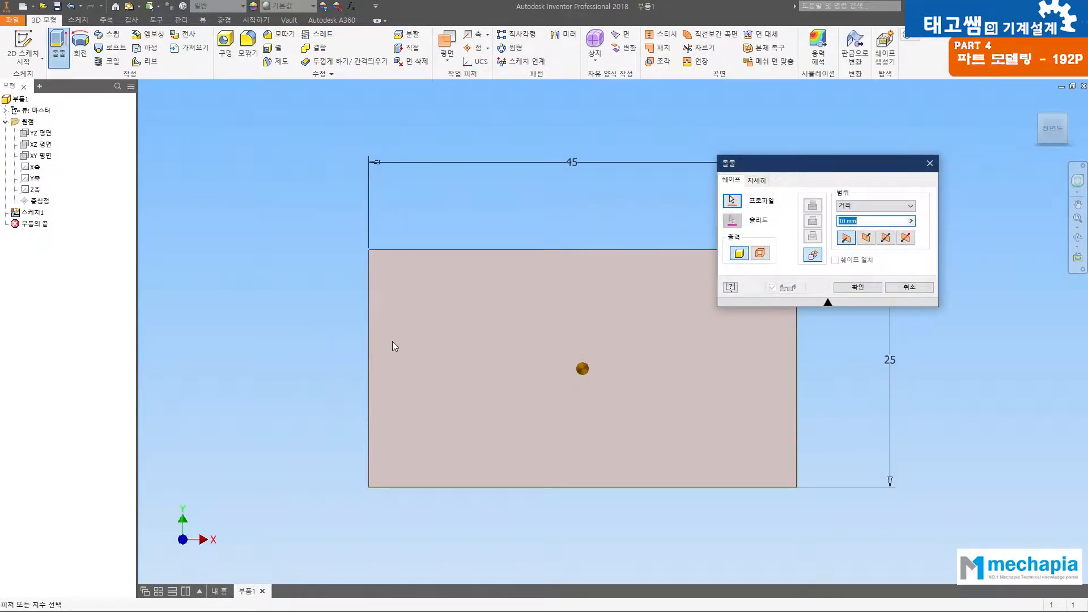
pyautogui.press('F4')
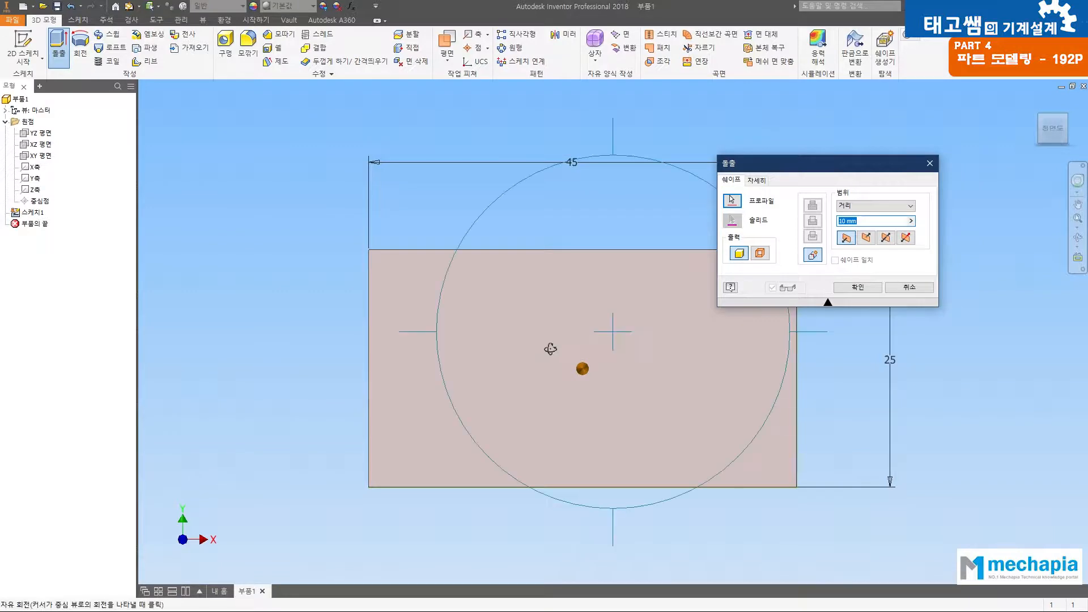
pyautogui.moveTo(612, 387); pyautogui.dragTo(584, 256)
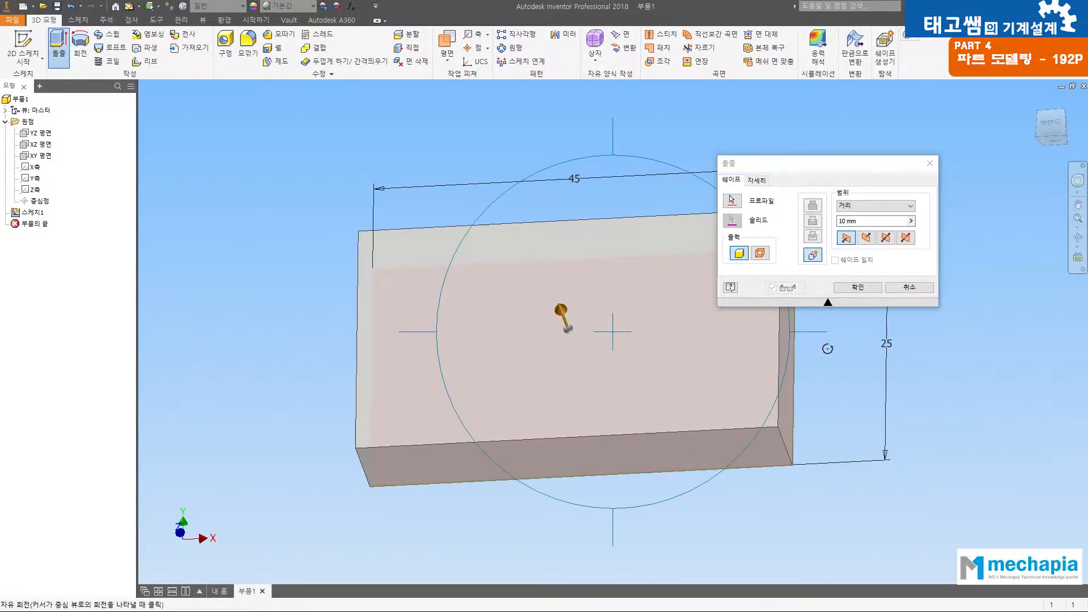
pyautogui.moveTo(640, 382); pyautogui.dragTo(604, 328)
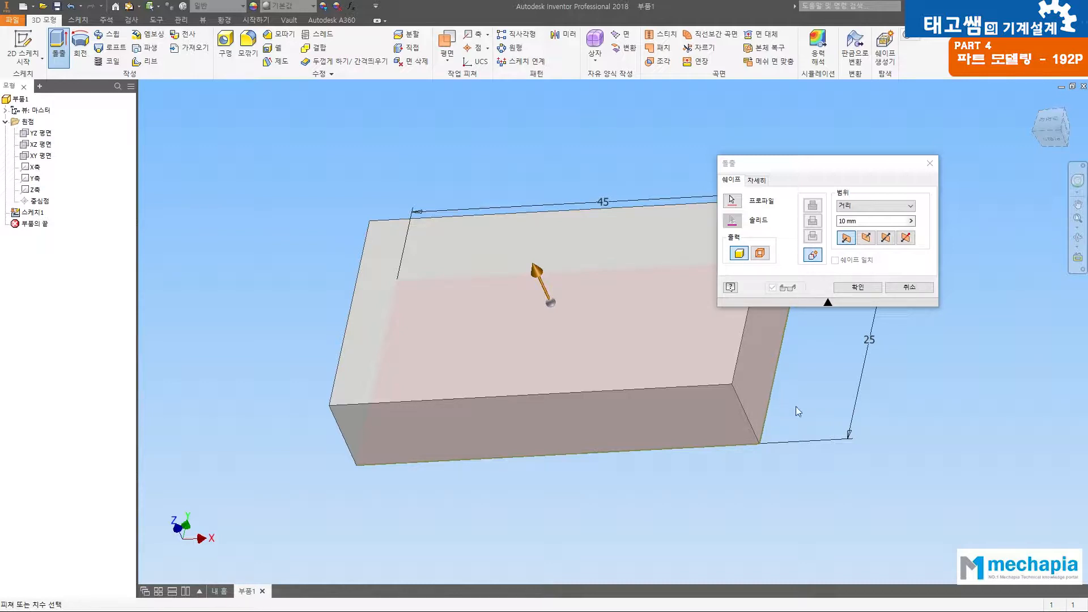
pyautogui.click(855, 220)
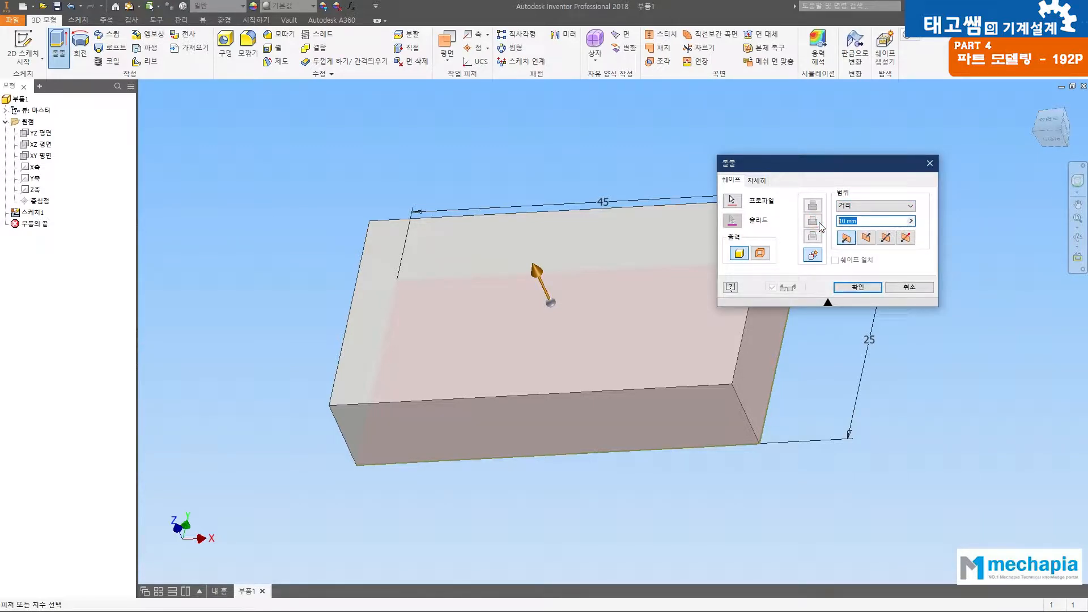
pyautogui.write('20')
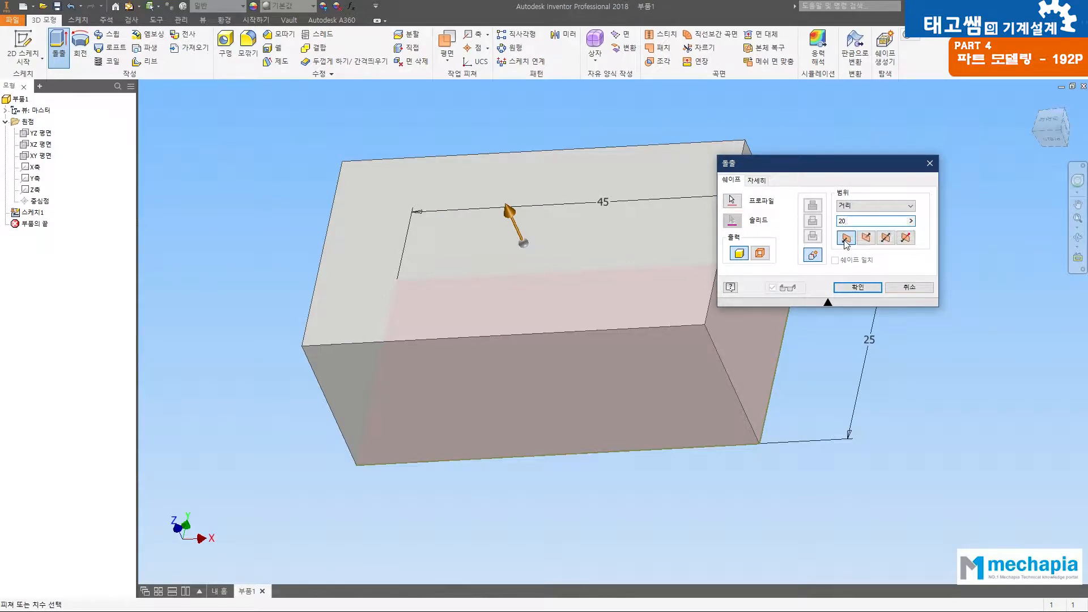
pyautogui.click(886, 237)
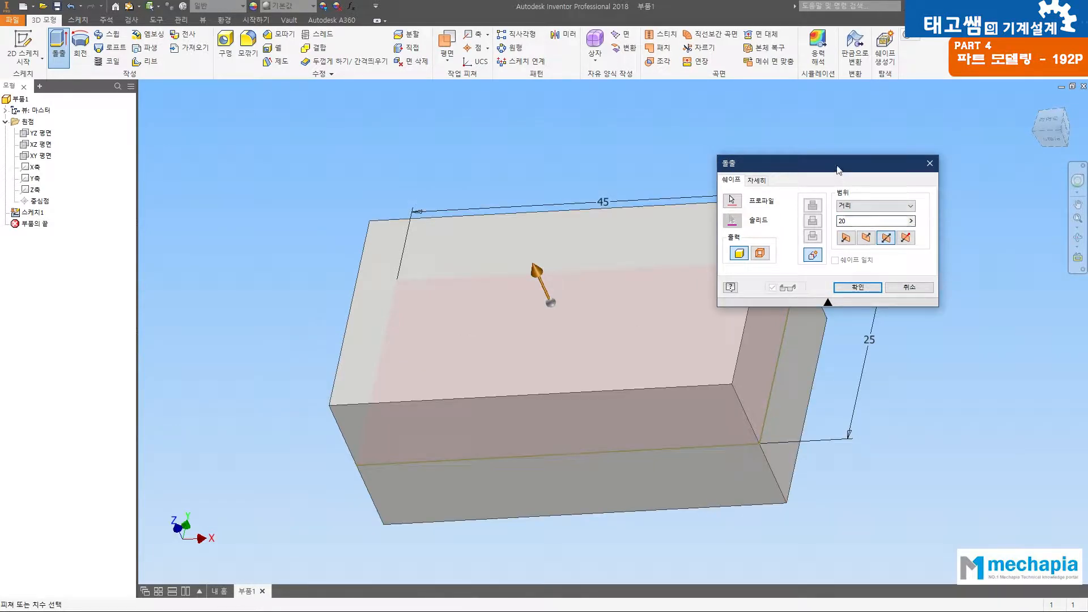
pyautogui.moveTo(838, 167); pyautogui.dragTo(936, 127)
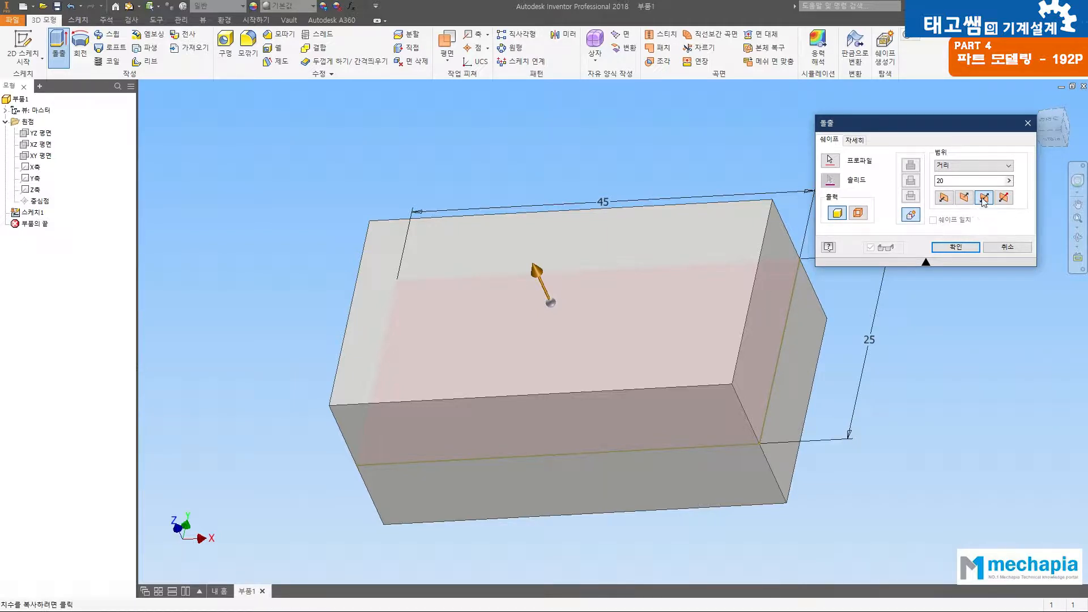
pyautogui.click(956, 248)
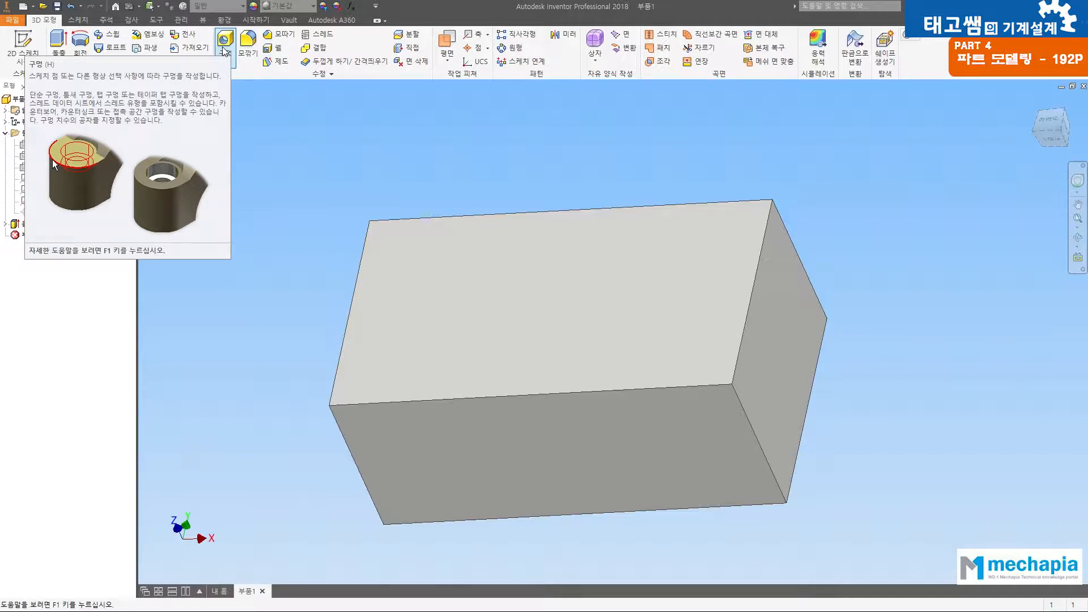
# Step: Start a linear-placement hole on the block's 45 by 25 mm front face and check its location in the clamping block drawing
pyautogui.click(225, 51)
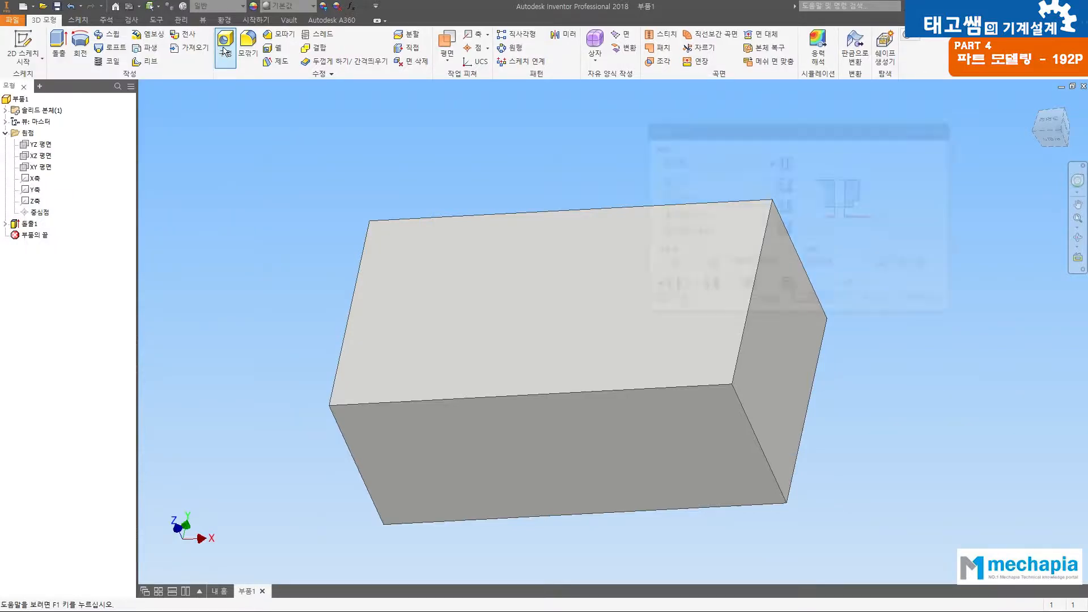
pyautogui.moveTo(738, 134); pyautogui.dragTo(331, 117)
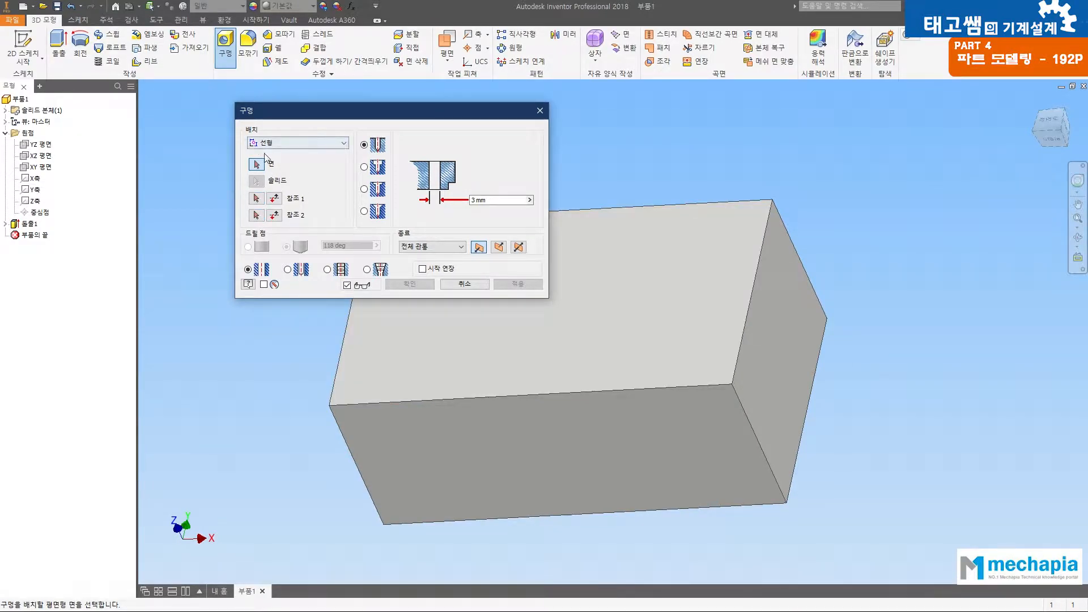
pyautogui.click(641, 278)
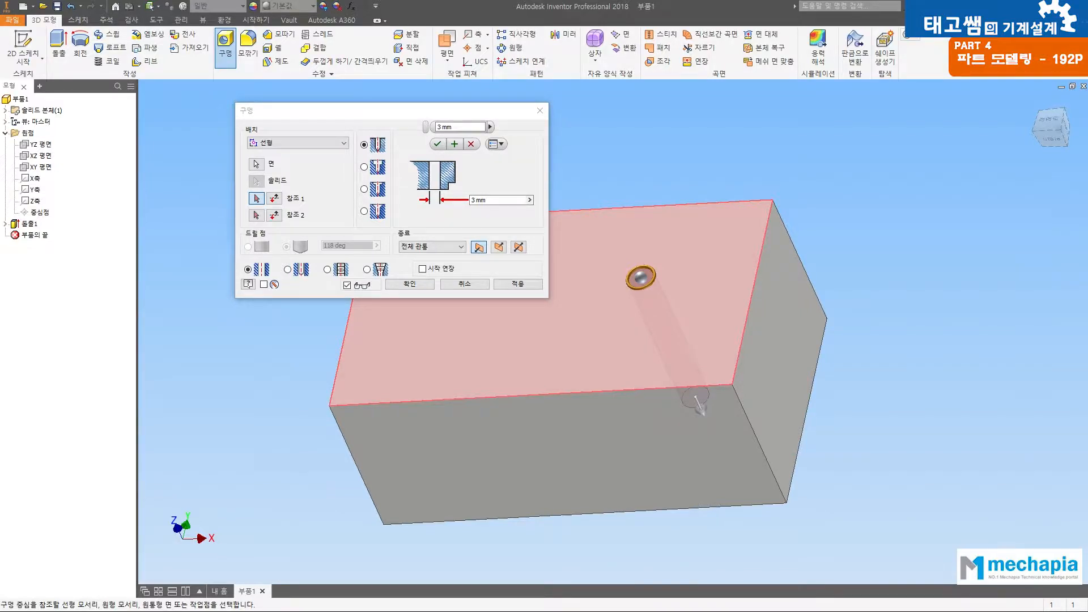
pyautogui.hotkey('alt', 'Tab')
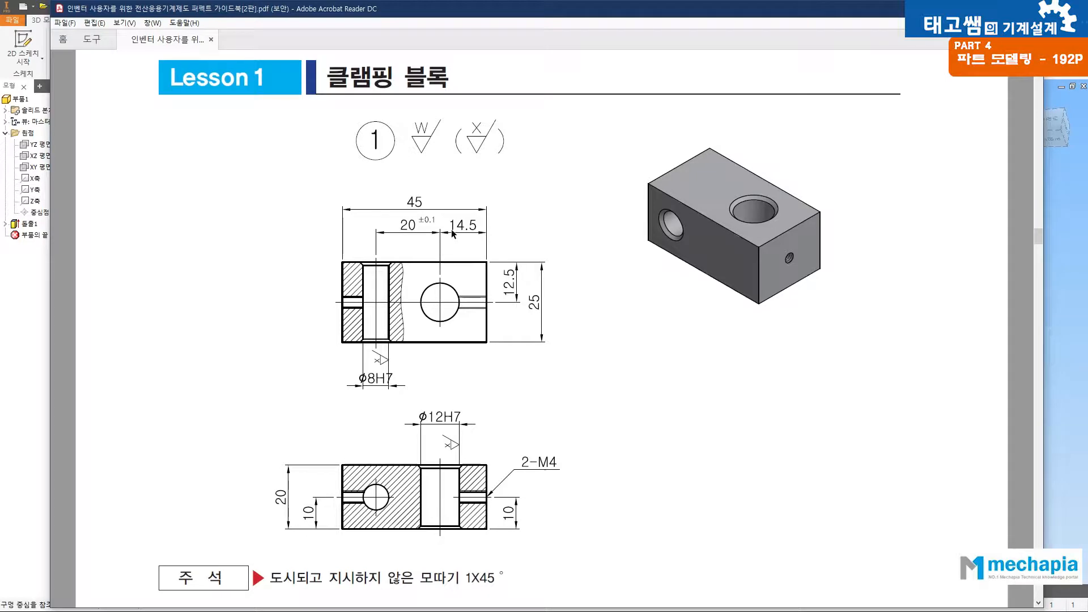
pyautogui.click(1085, 247)
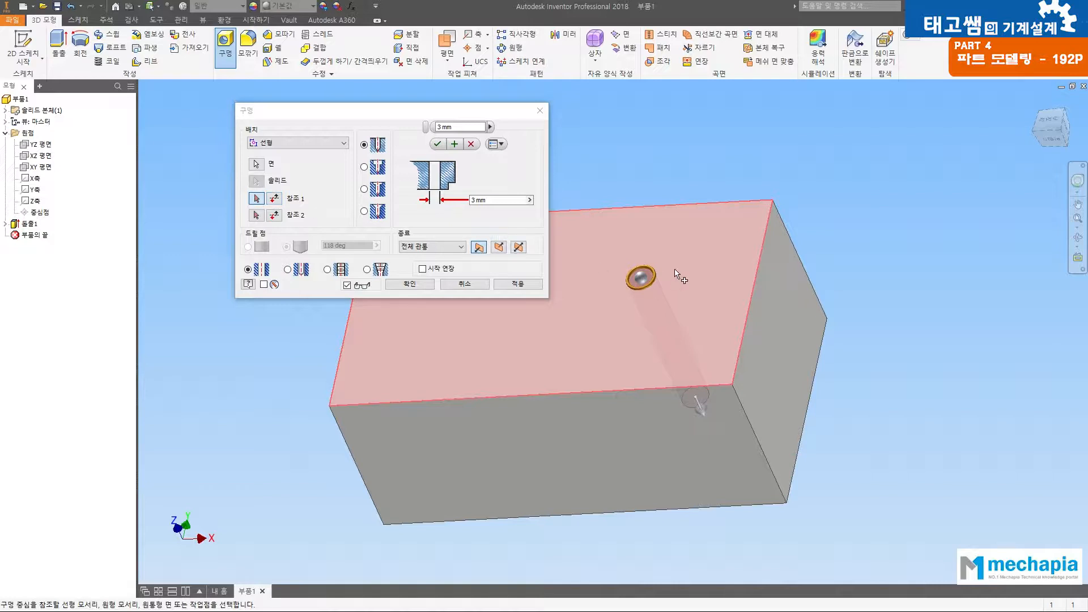
# Step: Position the hole centre 12.5 mm from the face's upper long edge and 14.5 mm from its right short edge
pyautogui.click(670, 211)
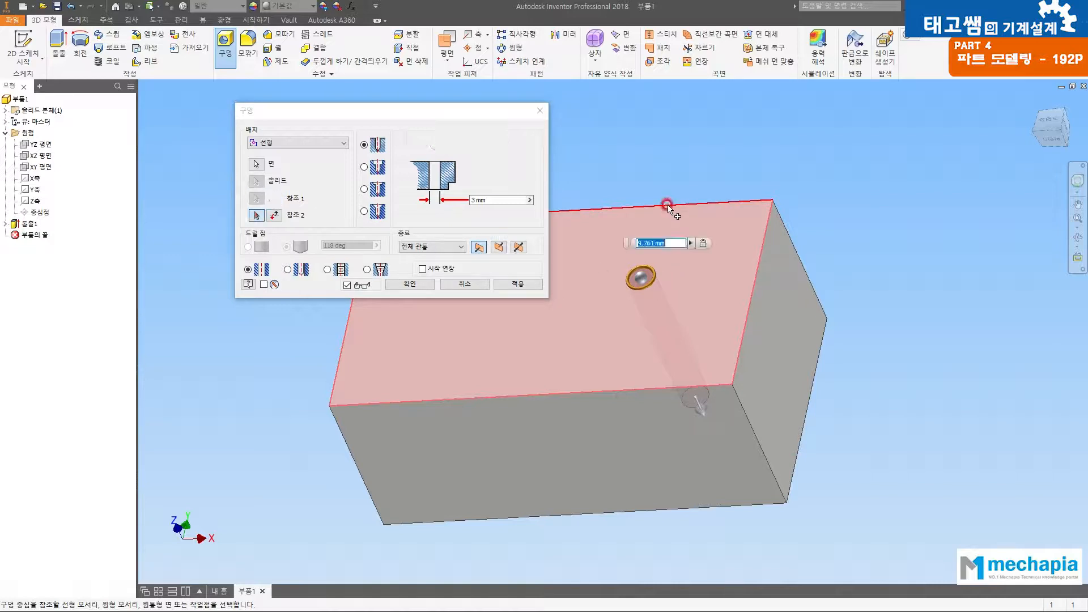
pyautogui.write('12.5')
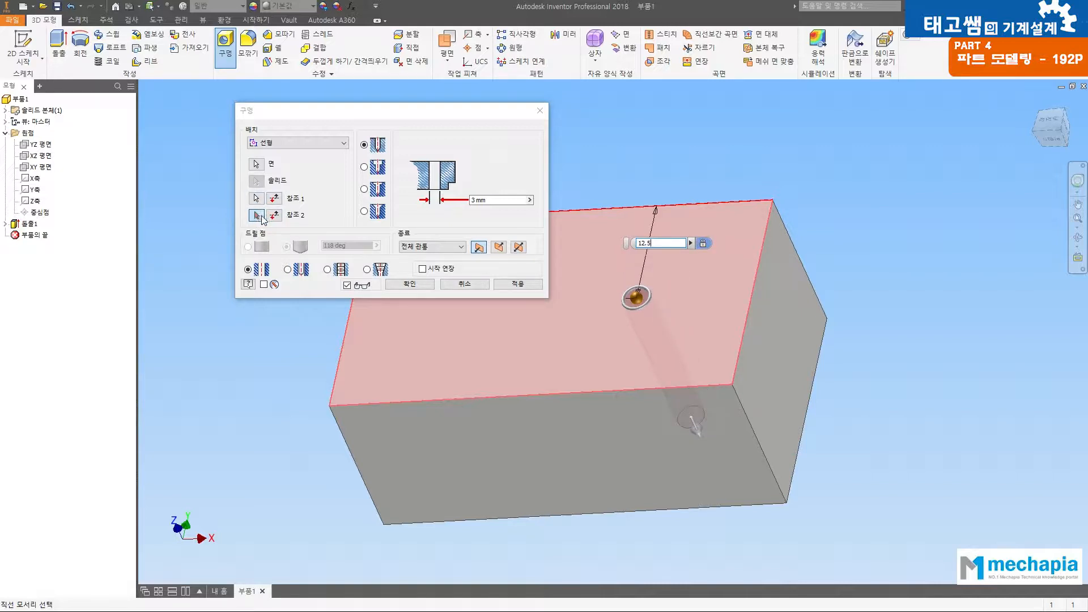
pyautogui.click(764, 239)
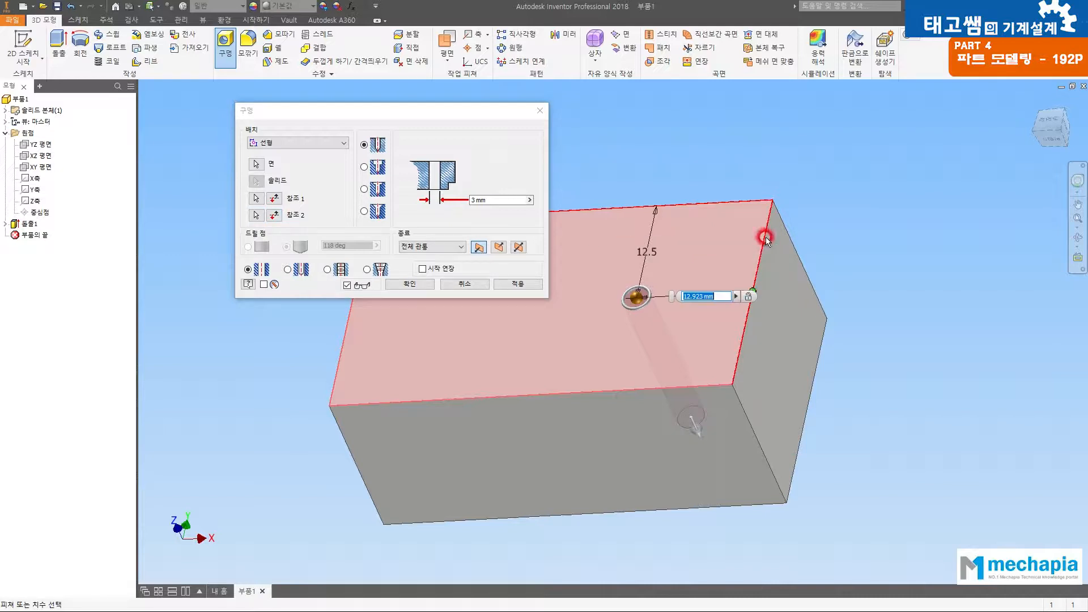
pyautogui.write('14.5')
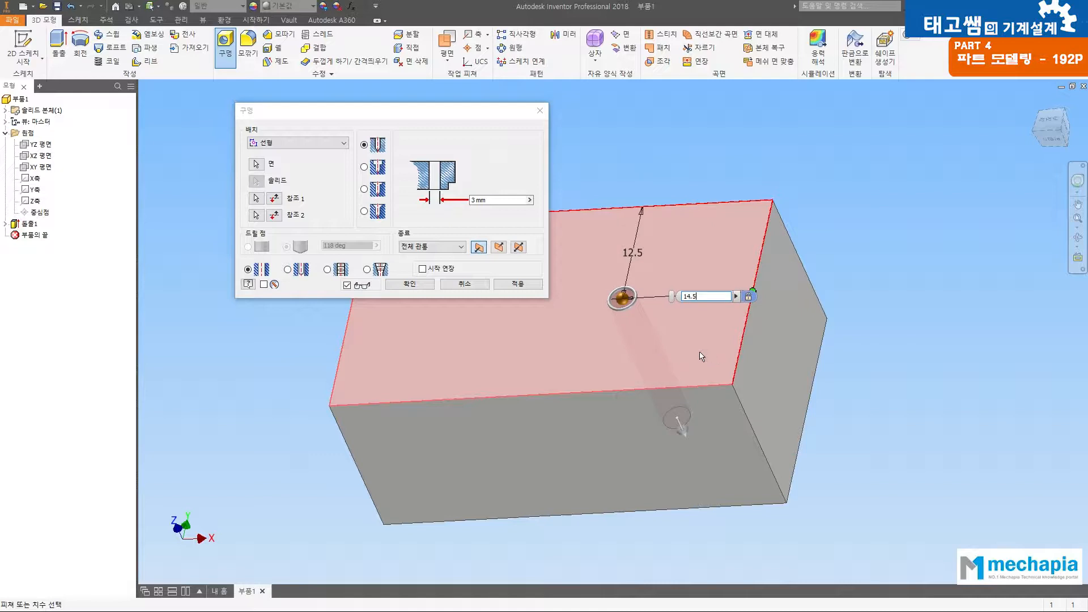
pyautogui.keyDown('shift'); pyautogui.moveTo(651, 340); pyautogui.dragTo(726, 590, button='middle'); pyautogui.keyUp('shift')
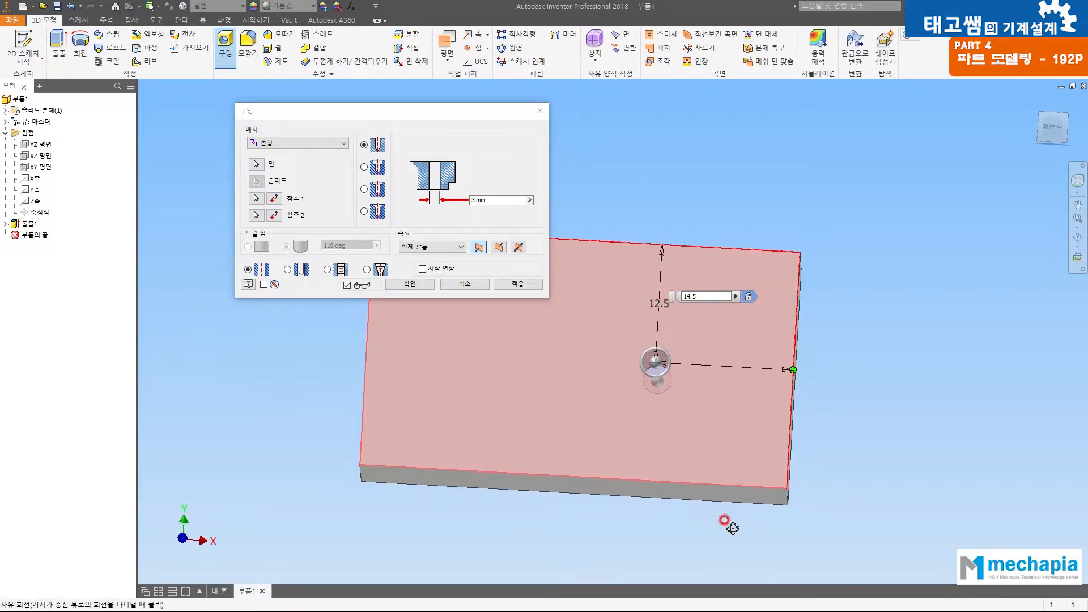
pyautogui.moveTo(702, 150); pyautogui.dragTo(690, 152)
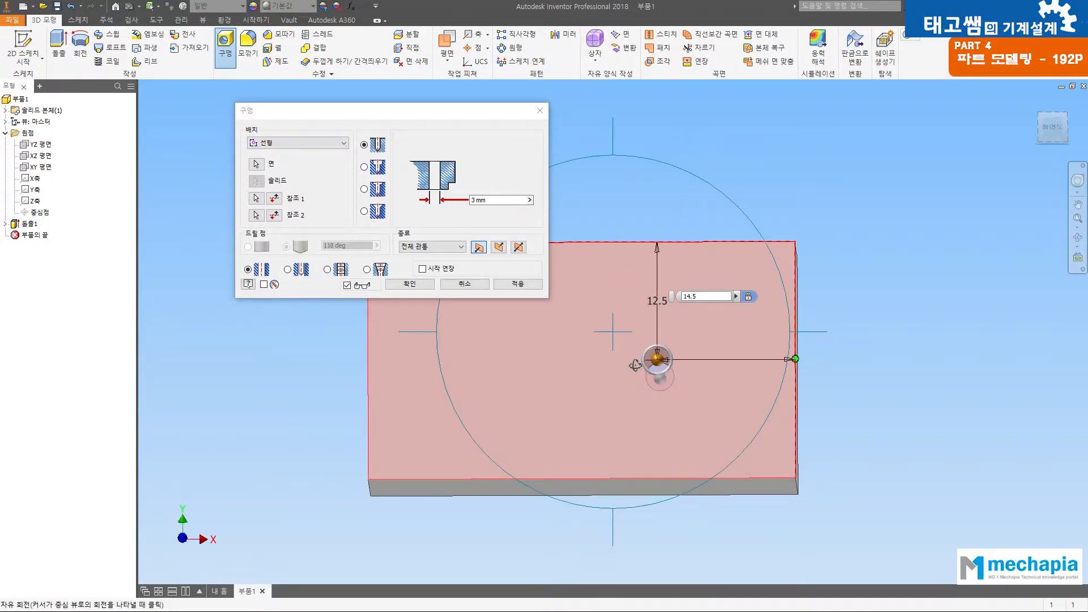
pyautogui.moveTo(628, 358); pyautogui.dragTo(619, 328)
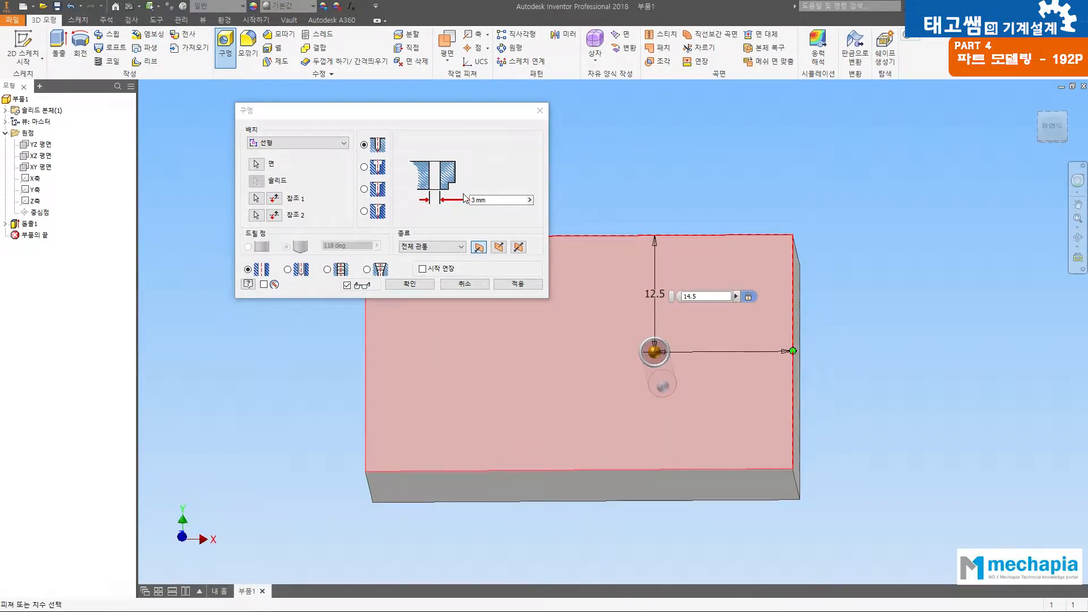
# Step: Try the Distance (거리) termination for the hole and restore Through All (전체 관통)
pyautogui.click(437, 247)
pyautogui.click(420, 258)
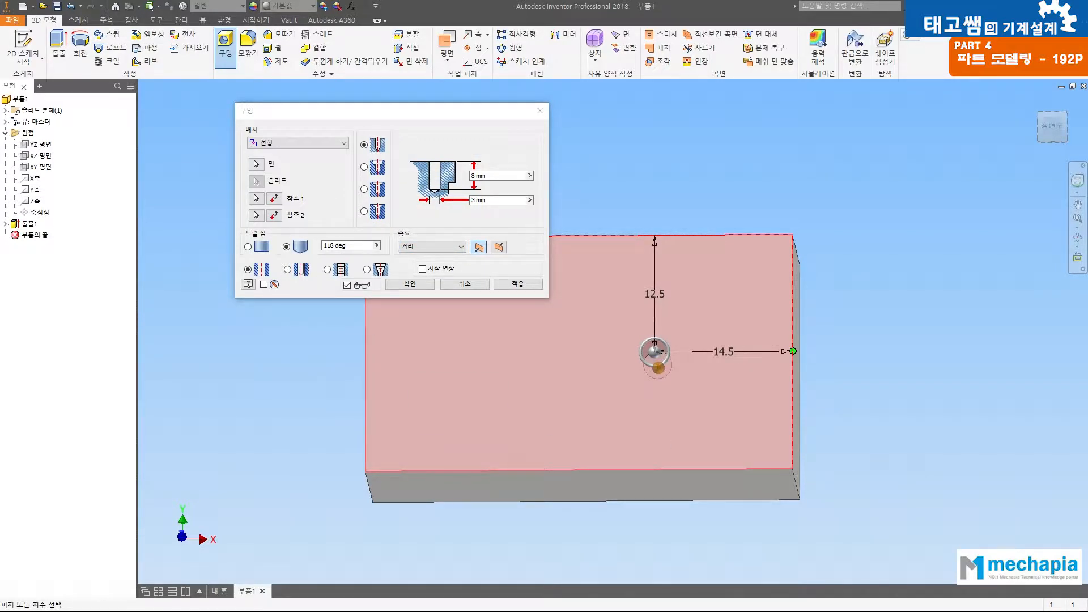
pyautogui.click(1065, 573)
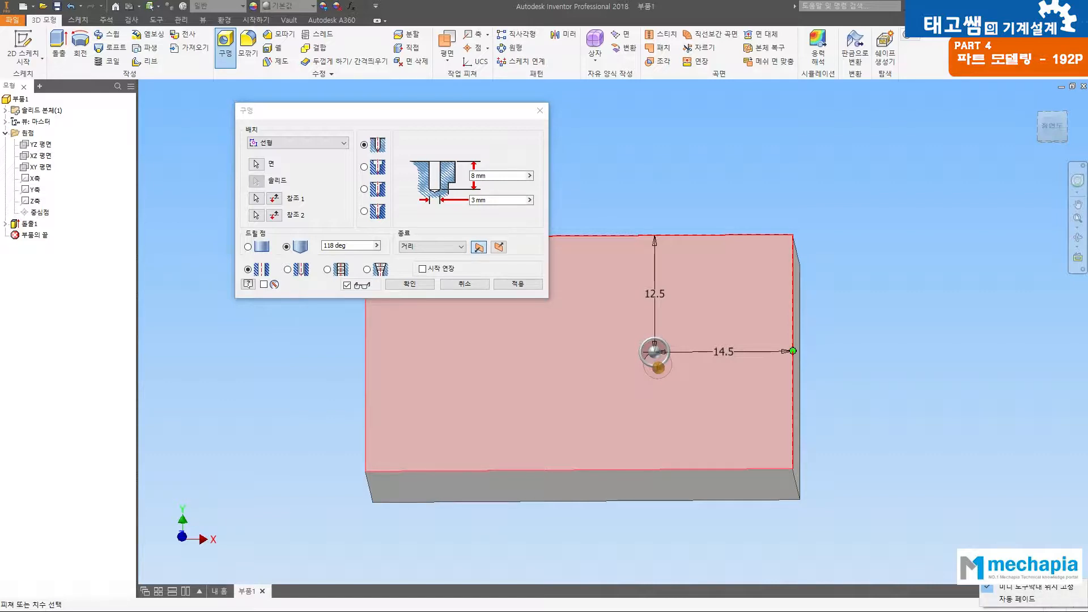
pyautogui.click(998, 444)
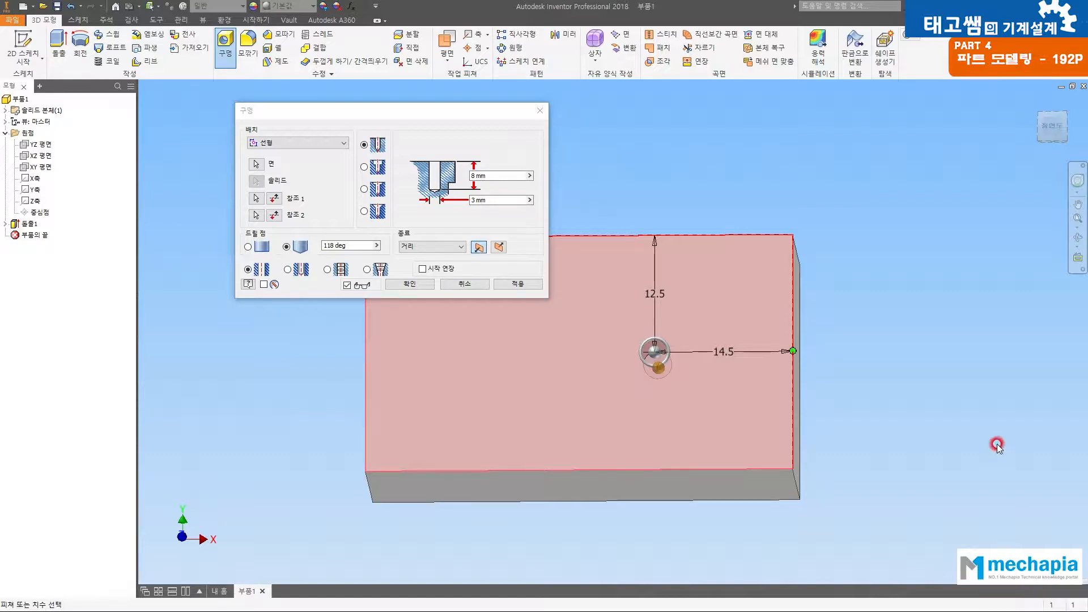
pyautogui.click(448, 247)
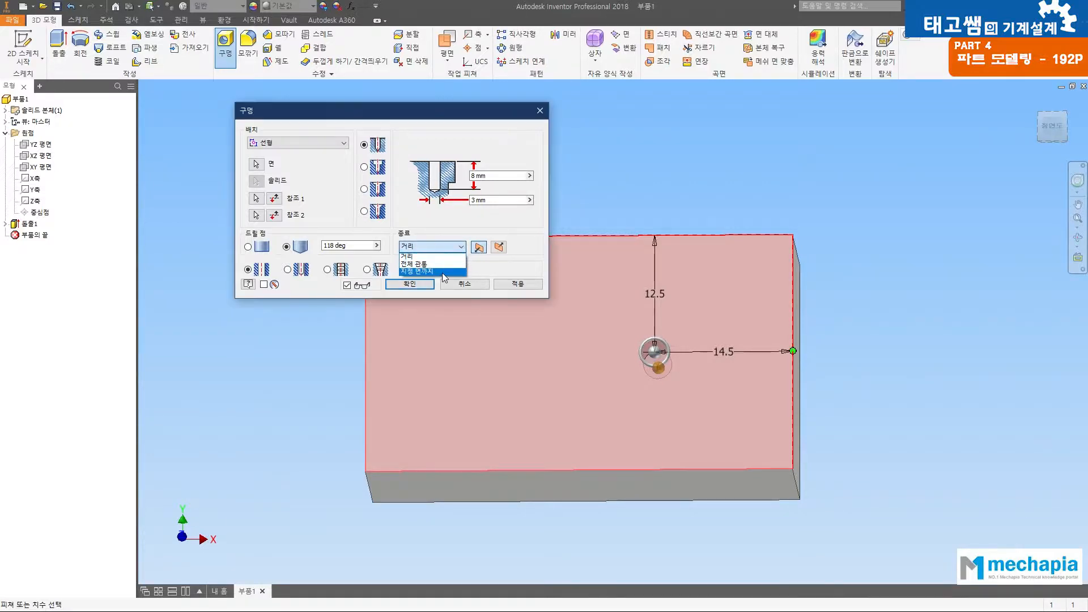
pyautogui.click(437, 264)
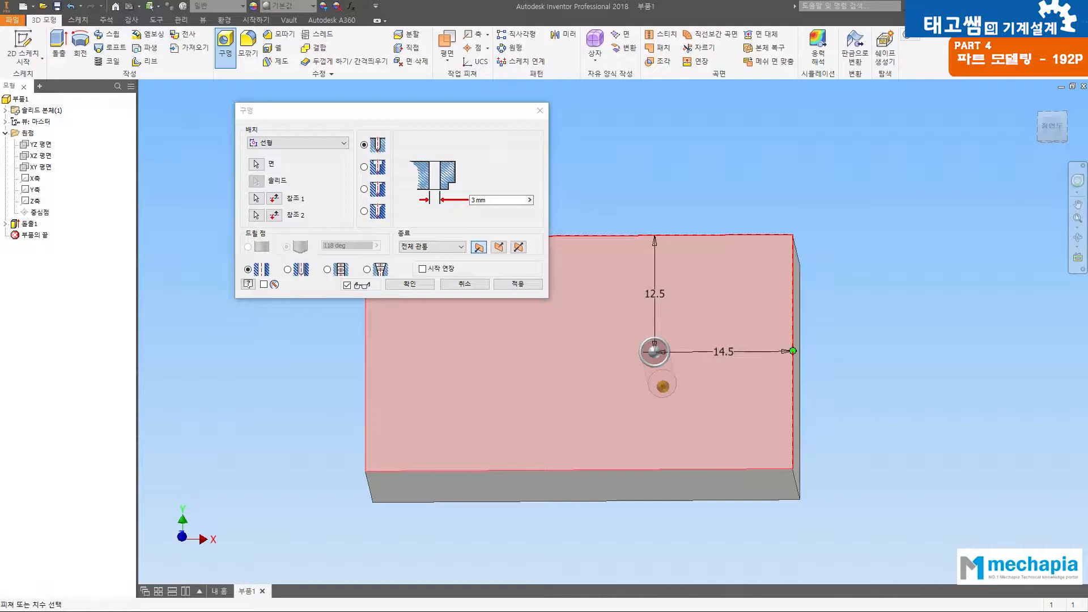
# Step: Switch to the clamping block drawing in Acrobat Reader to check the hole's diameter
pyautogui.hotkey('alt', 'Tab')
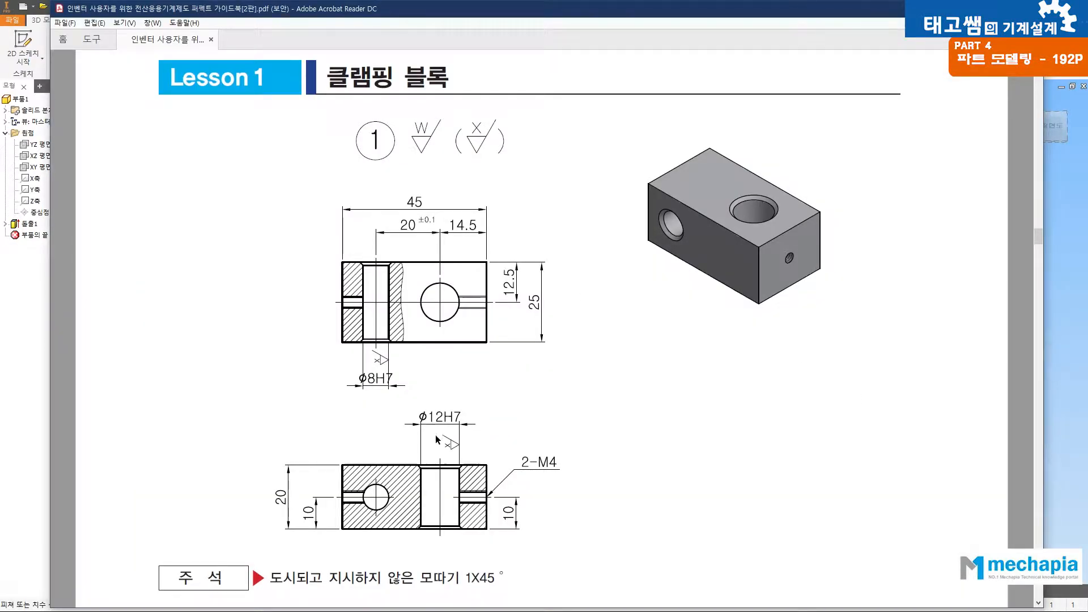
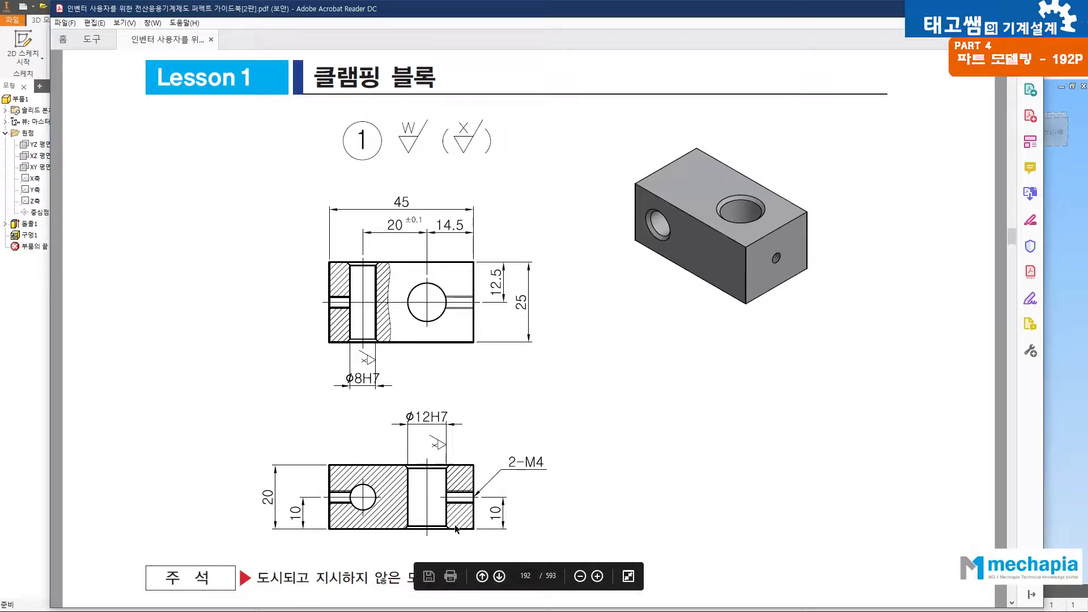
# Step: Place a 12 mm through hole on the block's 45 by 20 mm front face, 10 mm from the lower long edge
pyautogui.scroll(-1, 379, 441)
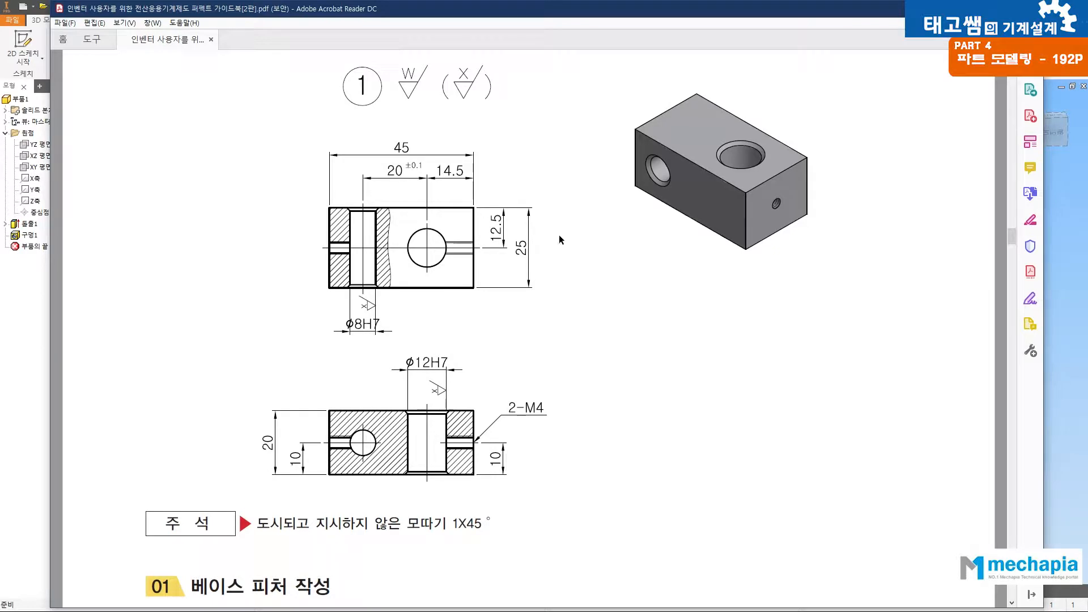
pyautogui.click(1061, 377)
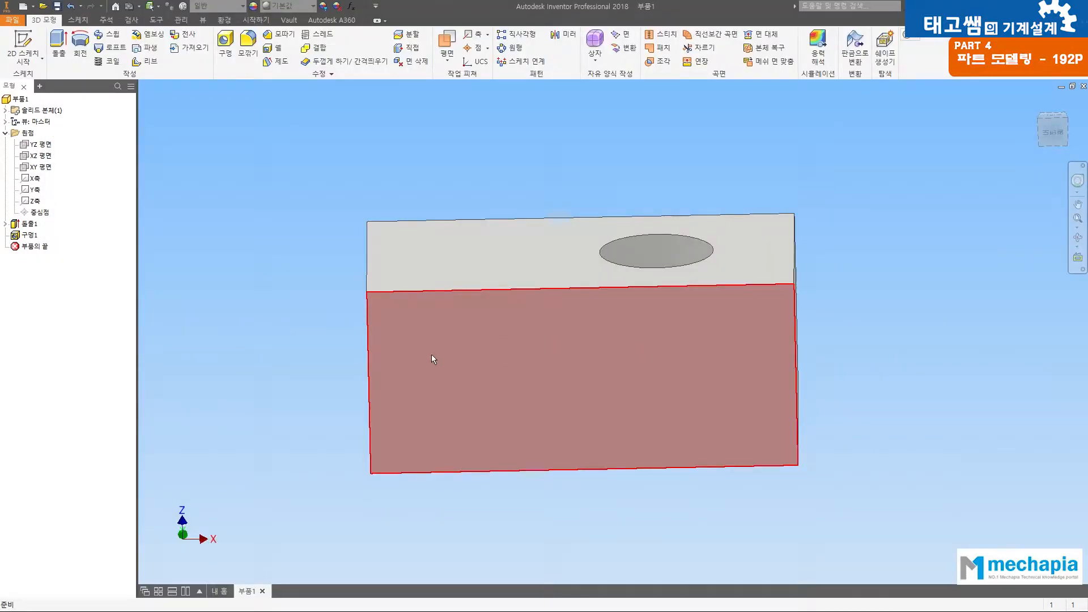
pyautogui.click(225, 45)
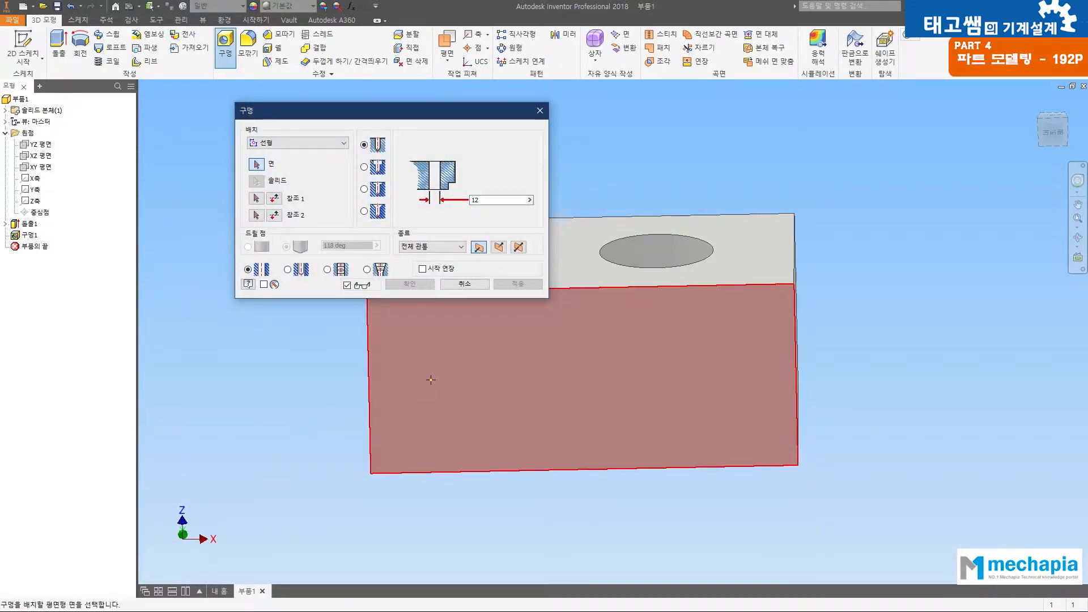
pyautogui.click(445, 377)
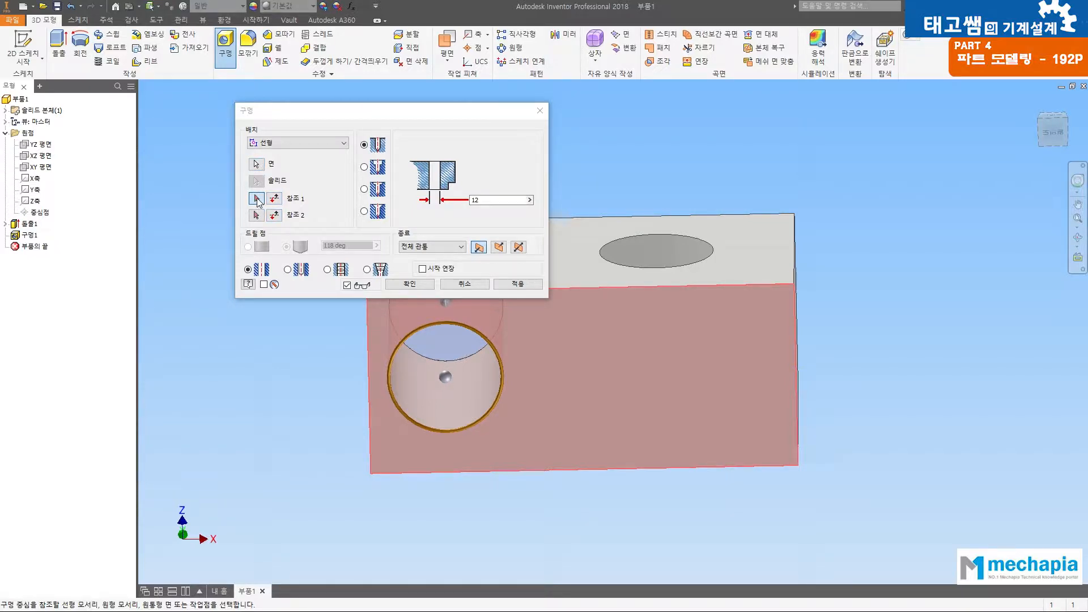
pyautogui.click(446, 471)
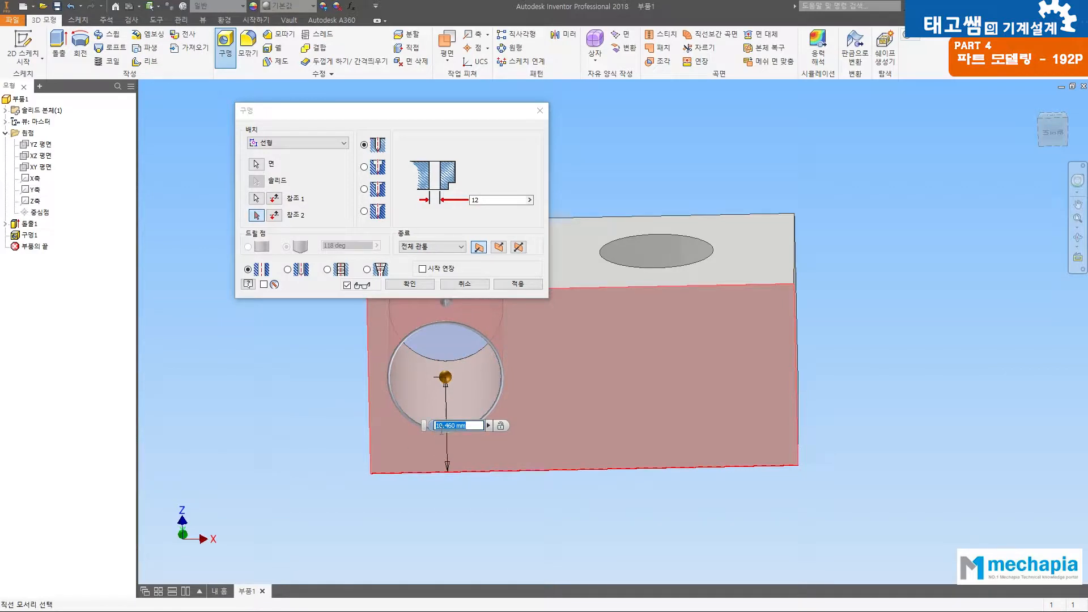
pyautogui.write('10')
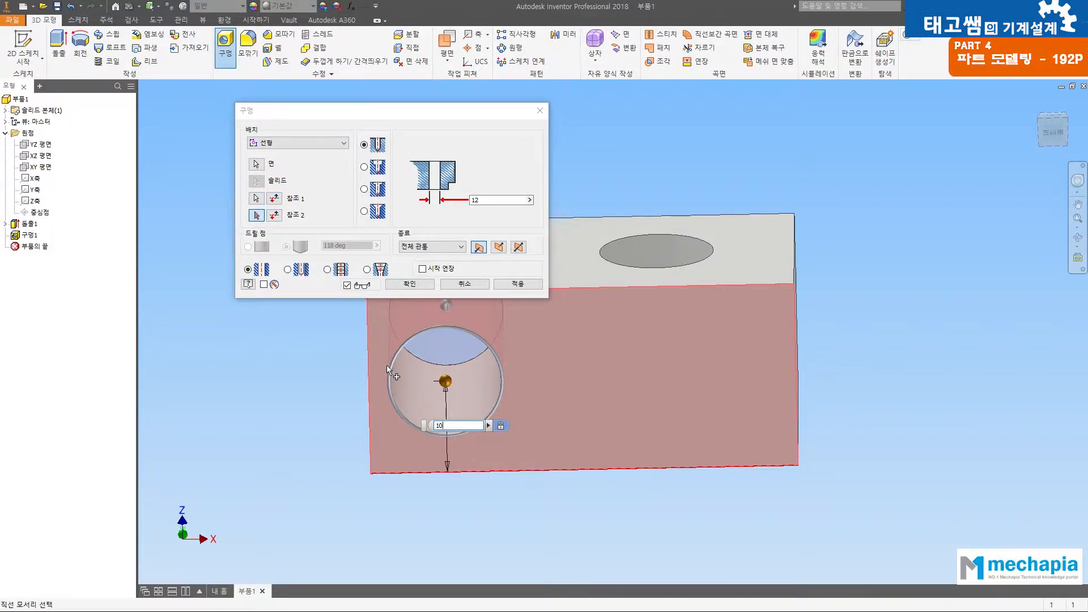
# Step: Check the hole spacing in the drawing, set the centre 20+14.5 mm from the face's right short edge and create the hole
pyautogui.hotkey('alt', 'Tab')
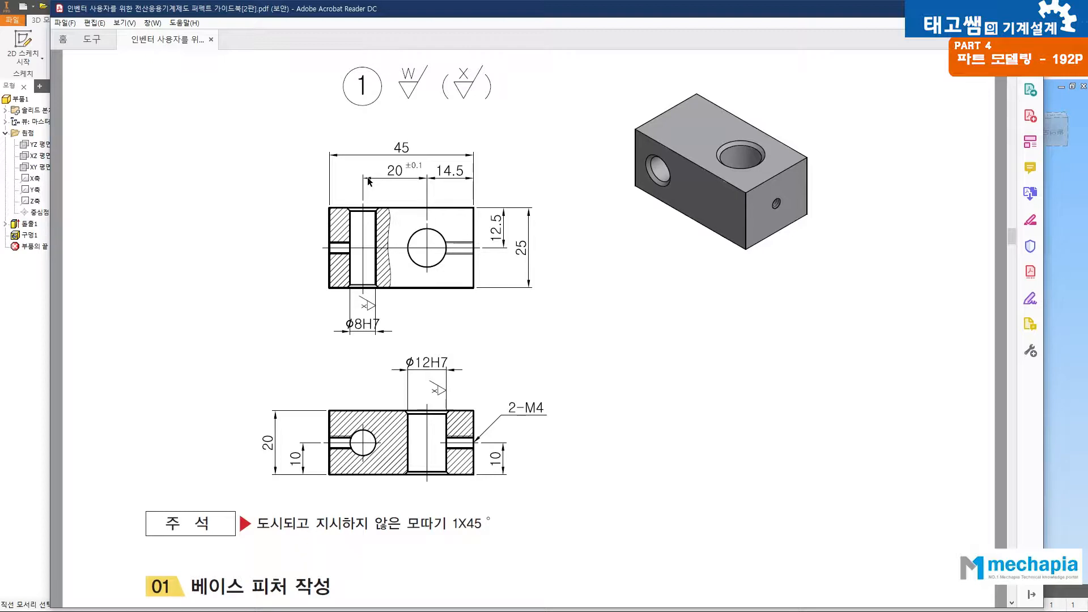
pyautogui.click(1064, 332)
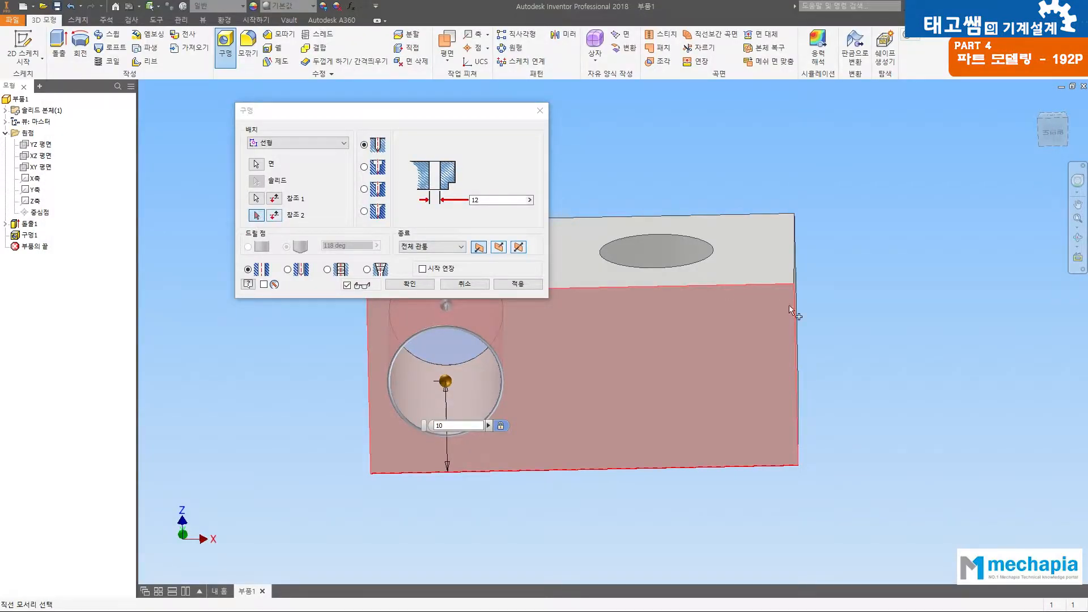
pyautogui.click(796, 354)
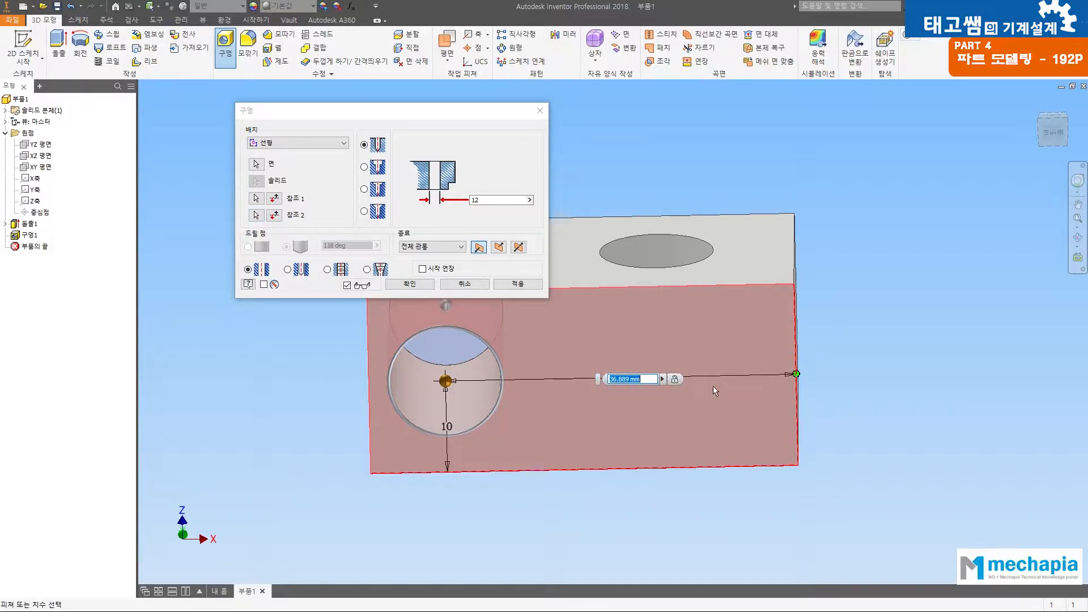
pyautogui.write('20')
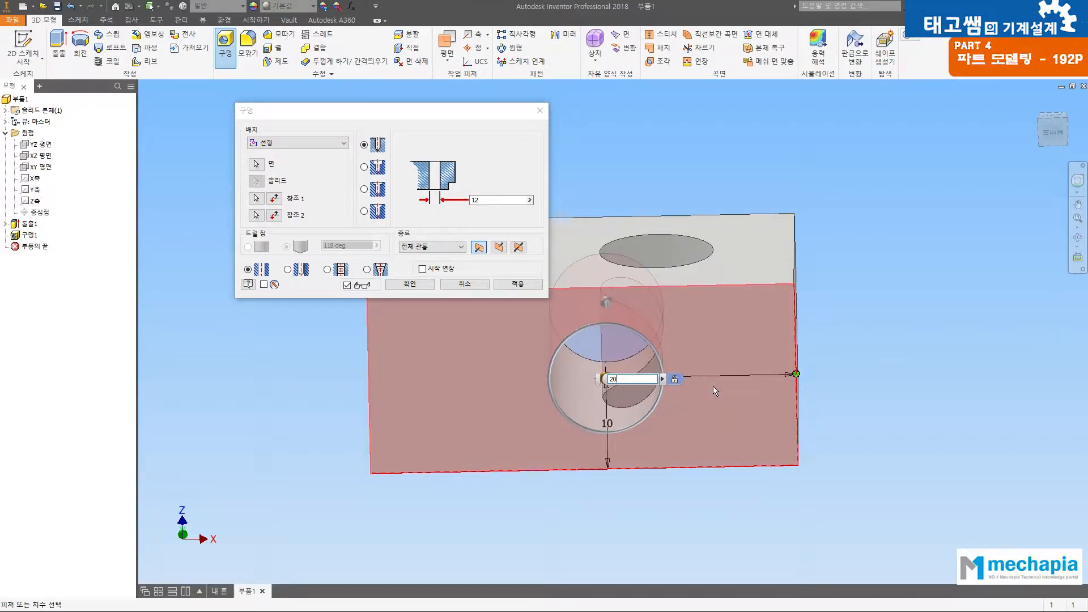
pyautogui.write('+14.5')
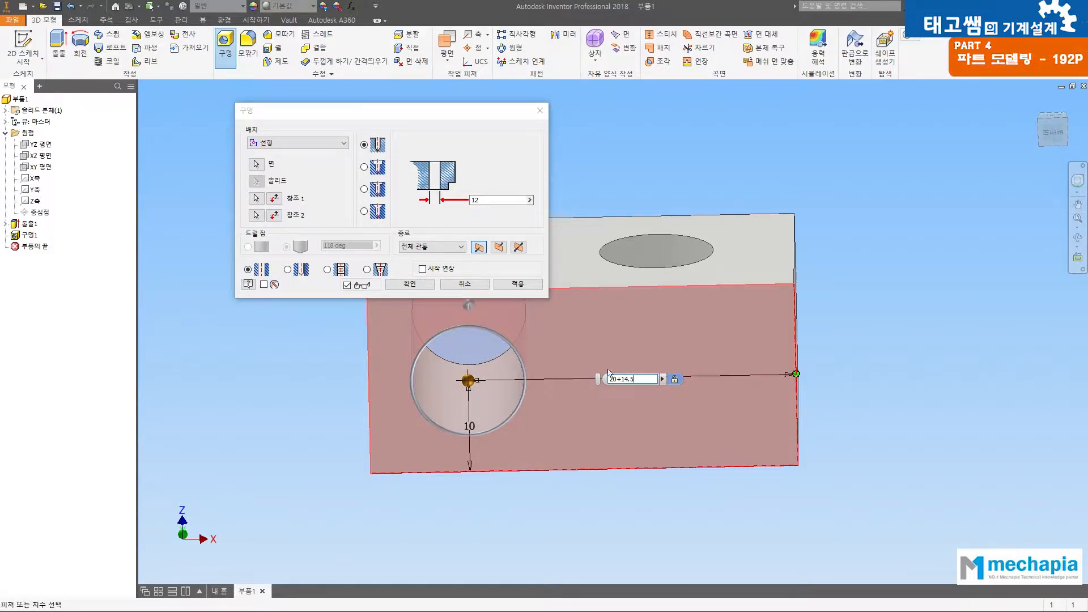
pyautogui.click(409, 285)
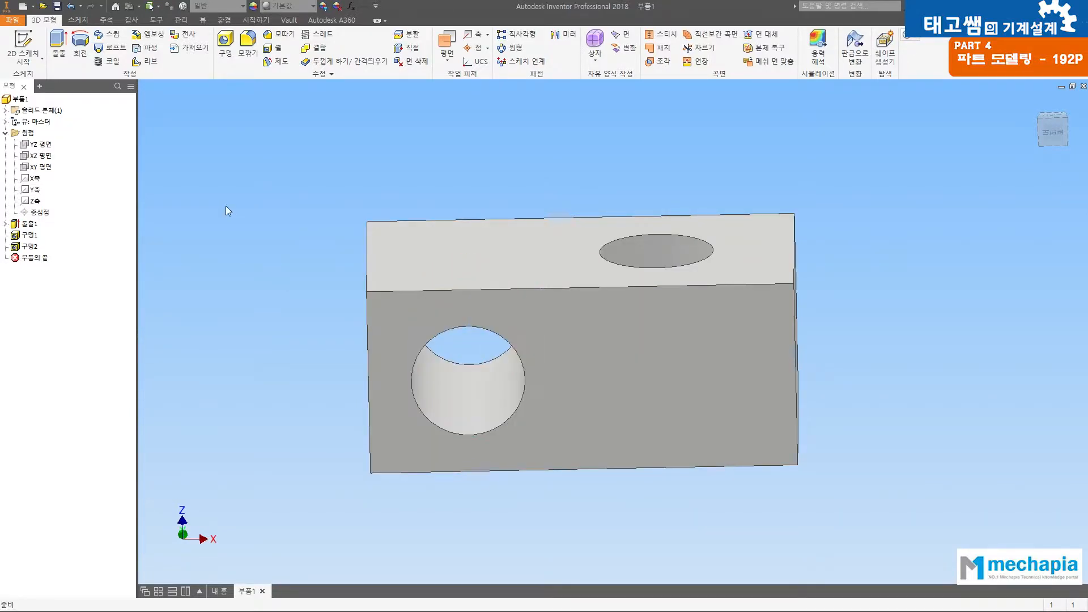
# Step: Delete the second hole feature from the block's 45 by 20 mm front face
pyautogui.keyDown('shift'); pyautogui.moveTo(212, 220); pyautogui.dragTo(153, 234, button='middle'); pyautogui.keyUp('shift')
pyautogui.rightClick(15, 247)
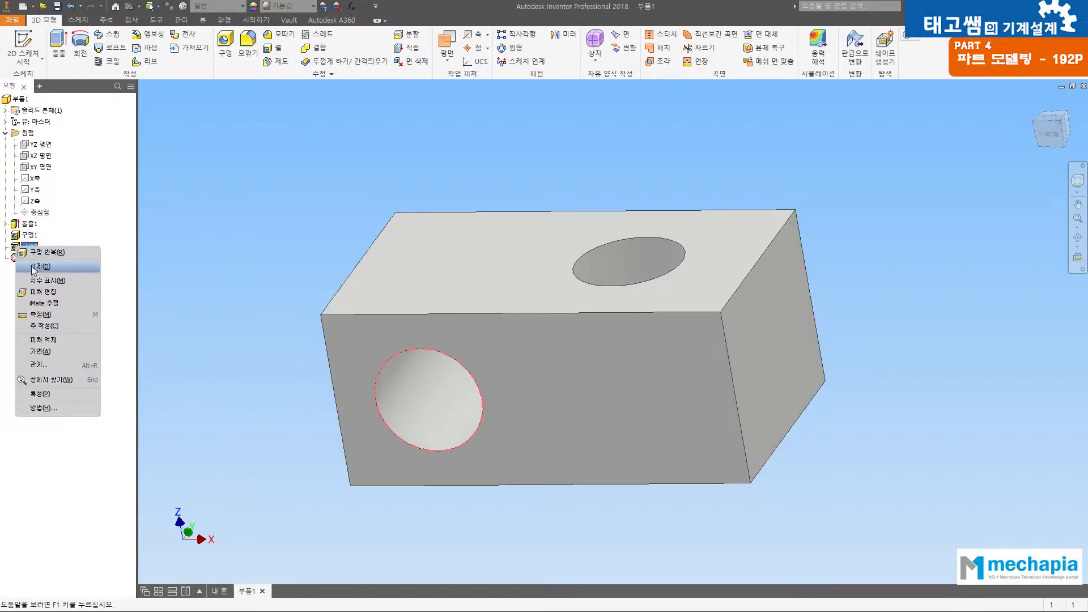
pyautogui.click(34, 267)
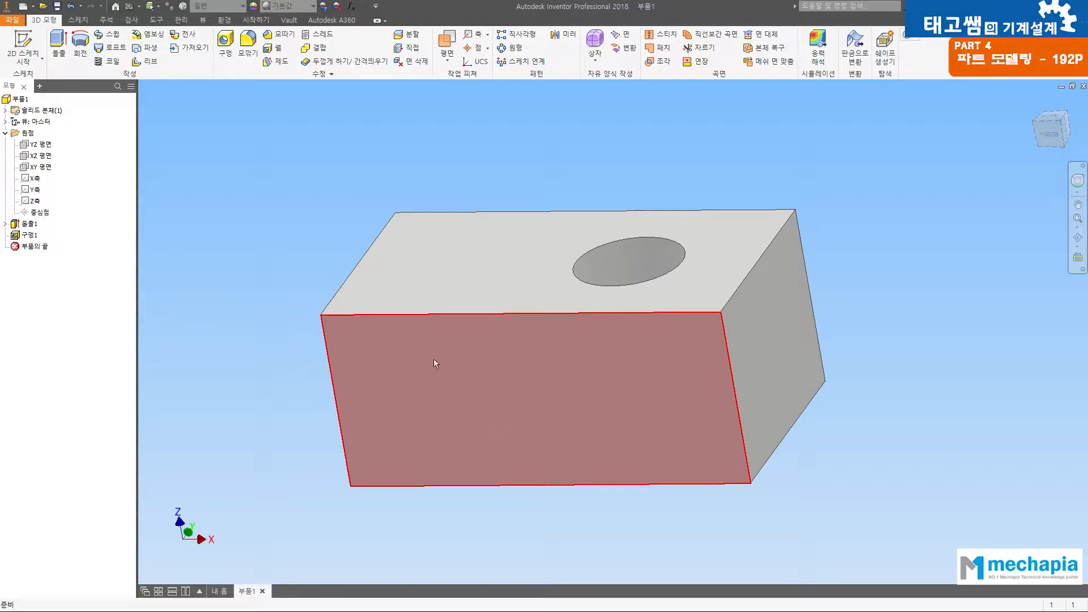
# Step: Place a new 12 mm through hole on the 45 by 20 mm front face, 10 mm from its lower long edge
pyautogui.click(225, 44)
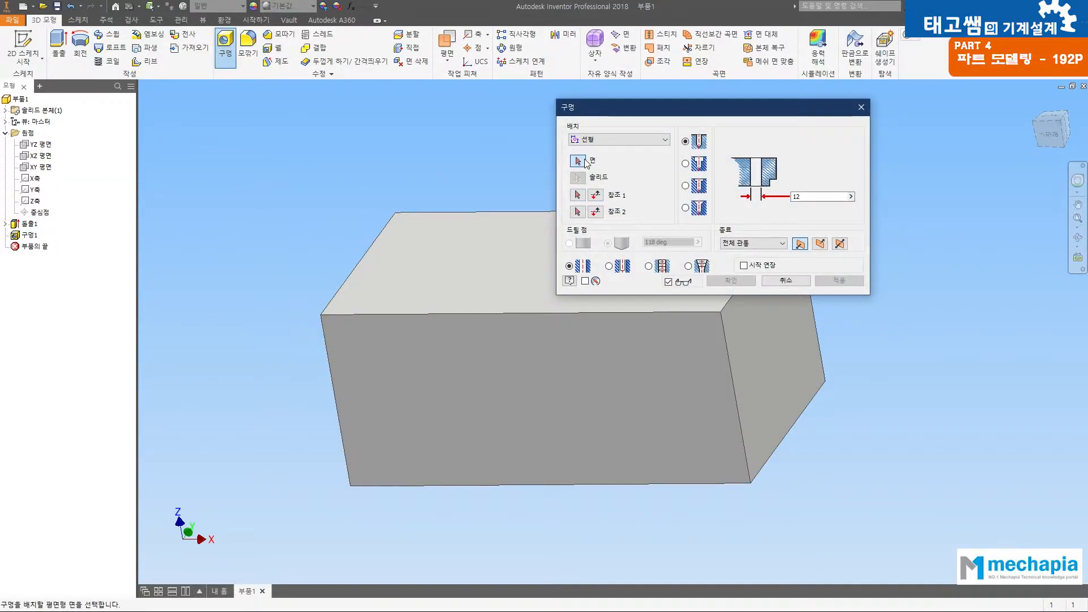
pyautogui.click(425, 403)
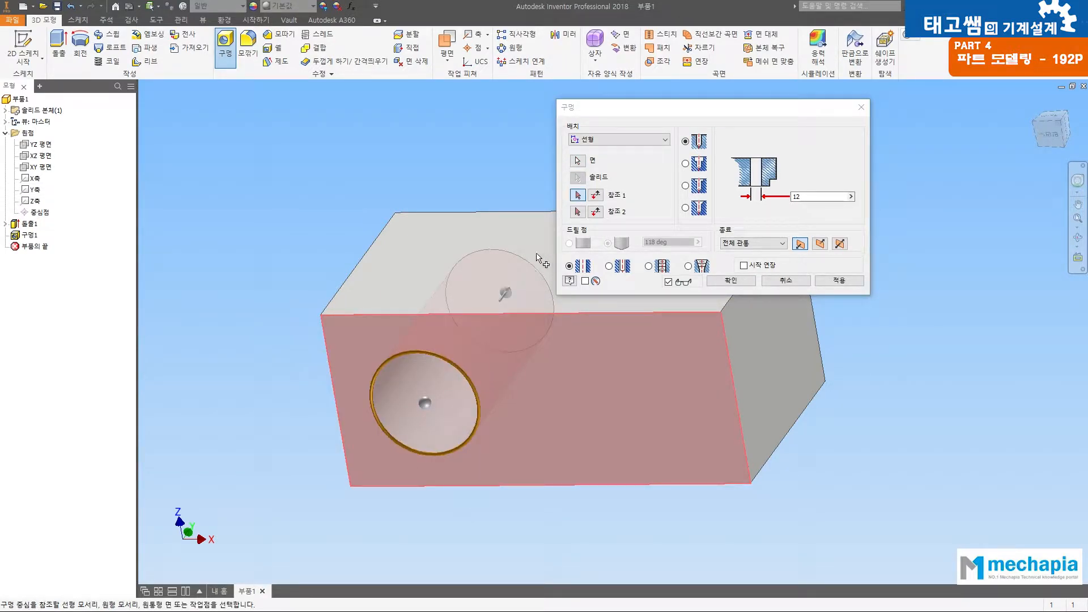
pyautogui.click(422, 486)
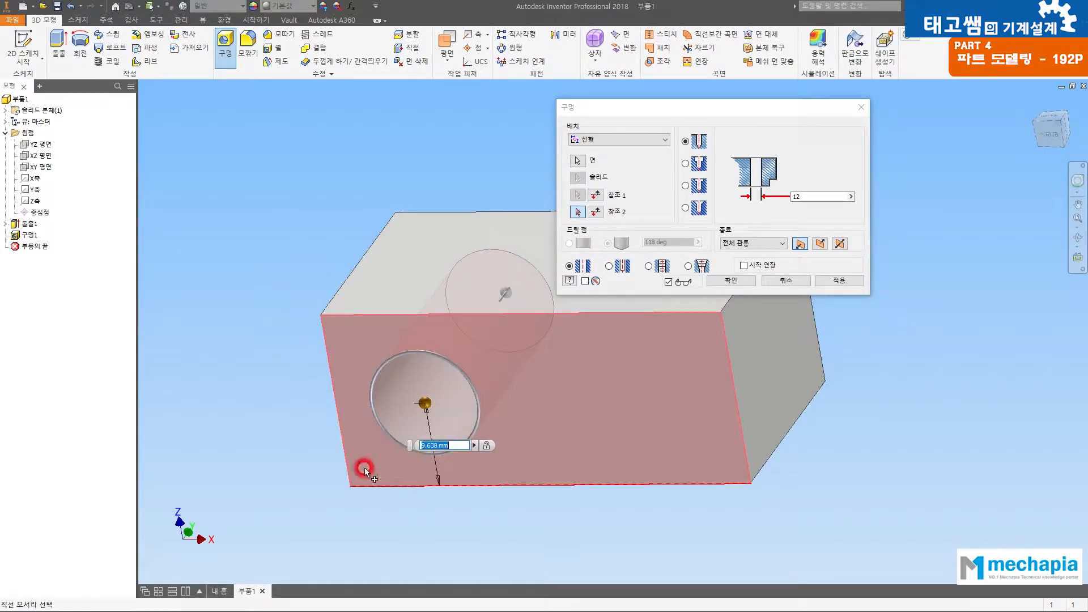
pyautogui.write('10')
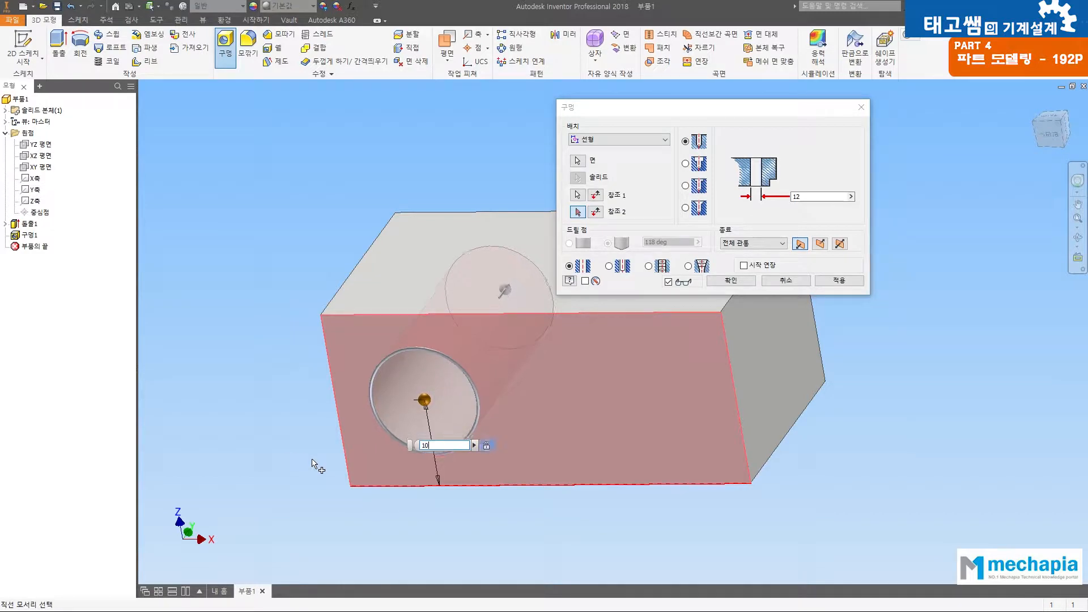
# Step: Check the drawing's horizontal dimensions, set the hole centre 10.5 mm from the face's left short edge and create the hole
pyautogui.click(336, 403)
pyautogui.write('12.5')
pyautogui.press('Return')
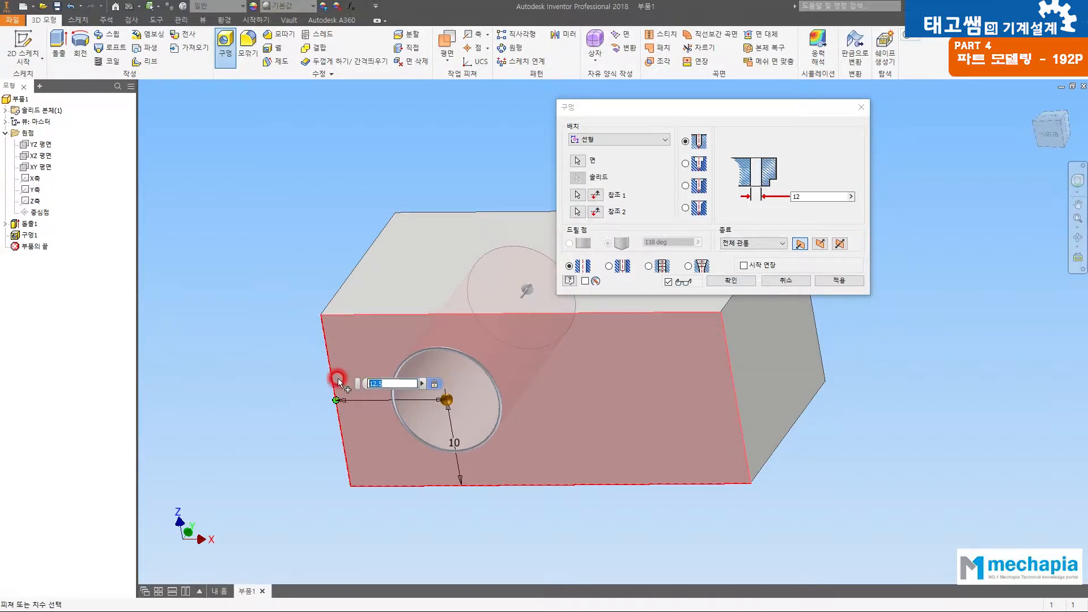
pyautogui.write('10')
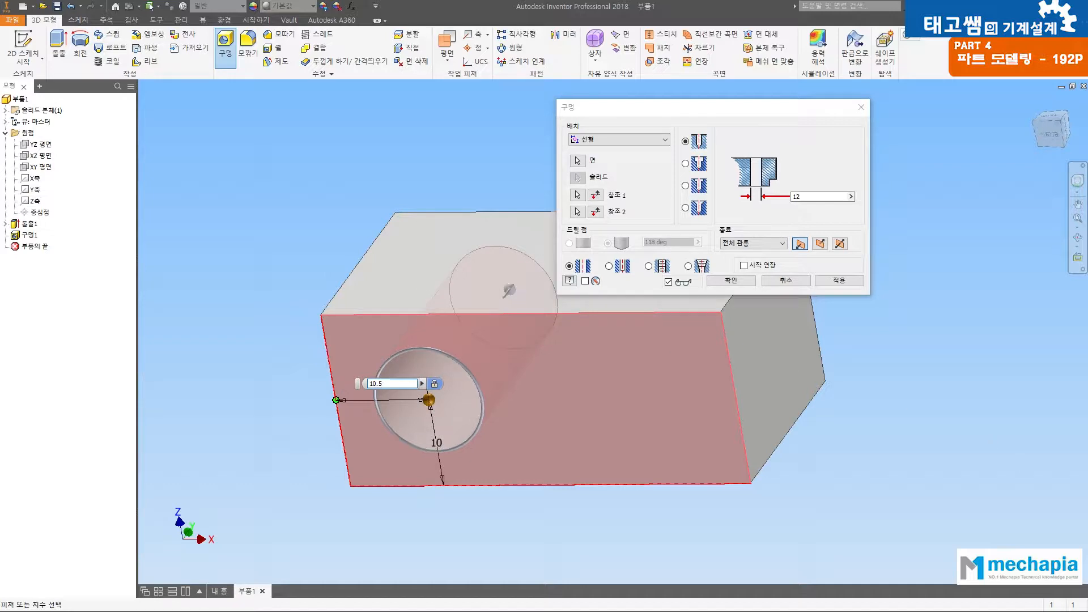
pyautogui.hotkey('alt', 'Tab')
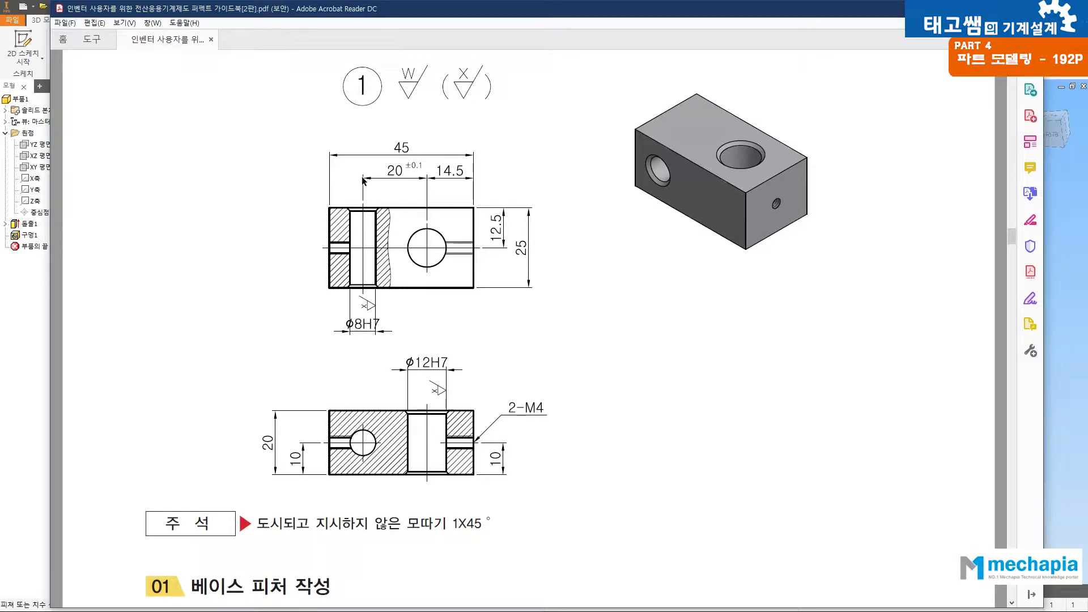
pyautogui.click(30, 306)
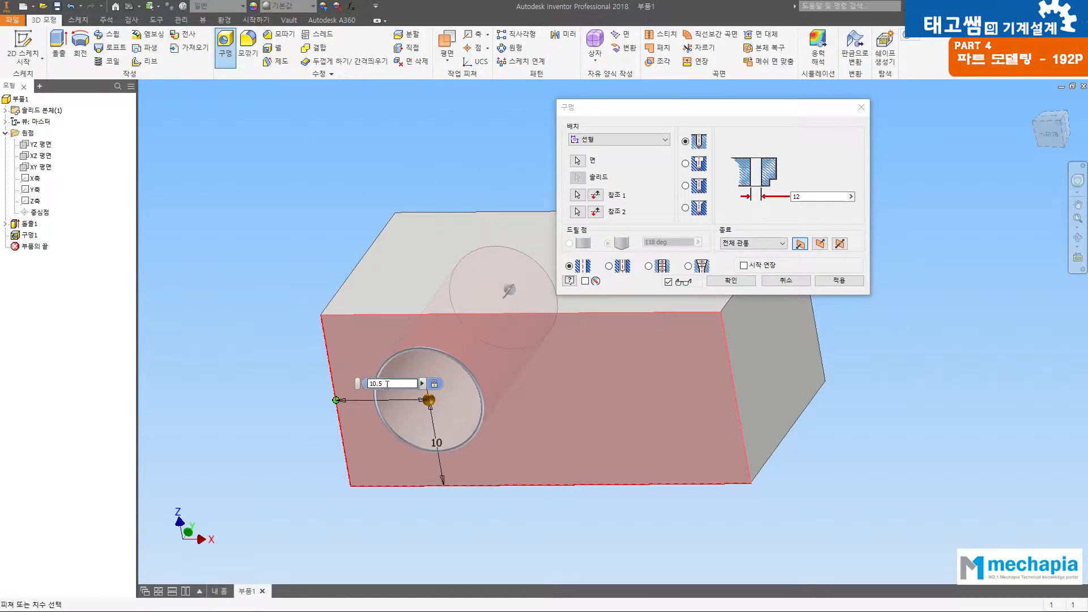
pyautogui.click(730, 280)
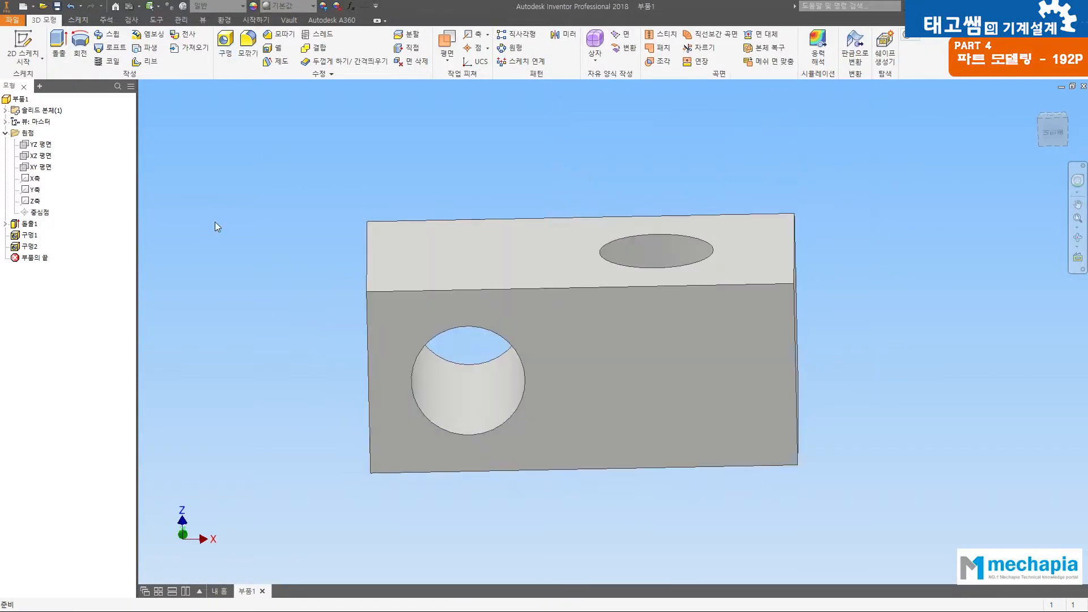
# Step: Examine the base extrusion and the dimensioned rectangle sketch it is built from
pyautogui.press('F4')
pyautogui.moveTo(590, 195); pyautogui.dragTo(467, 250)
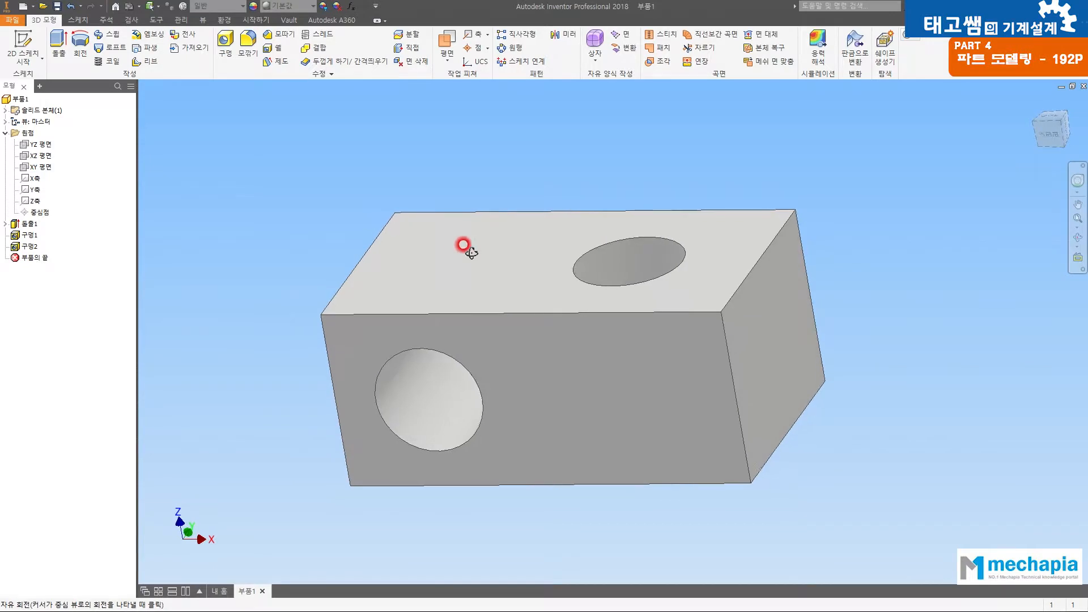
pyautogui.click(30, 225)
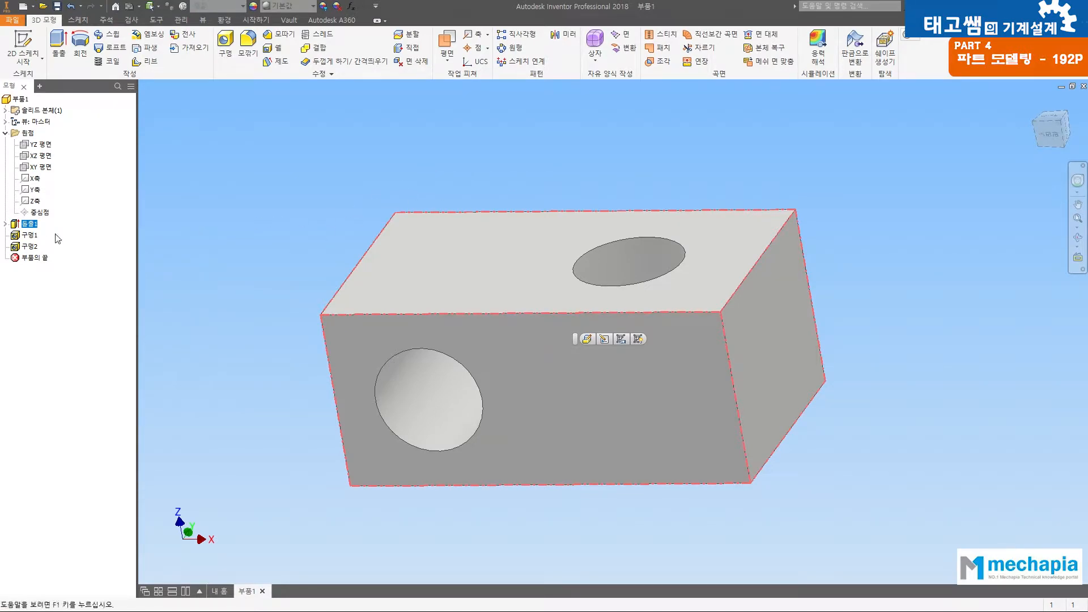
pyautogui.click(6, 225)
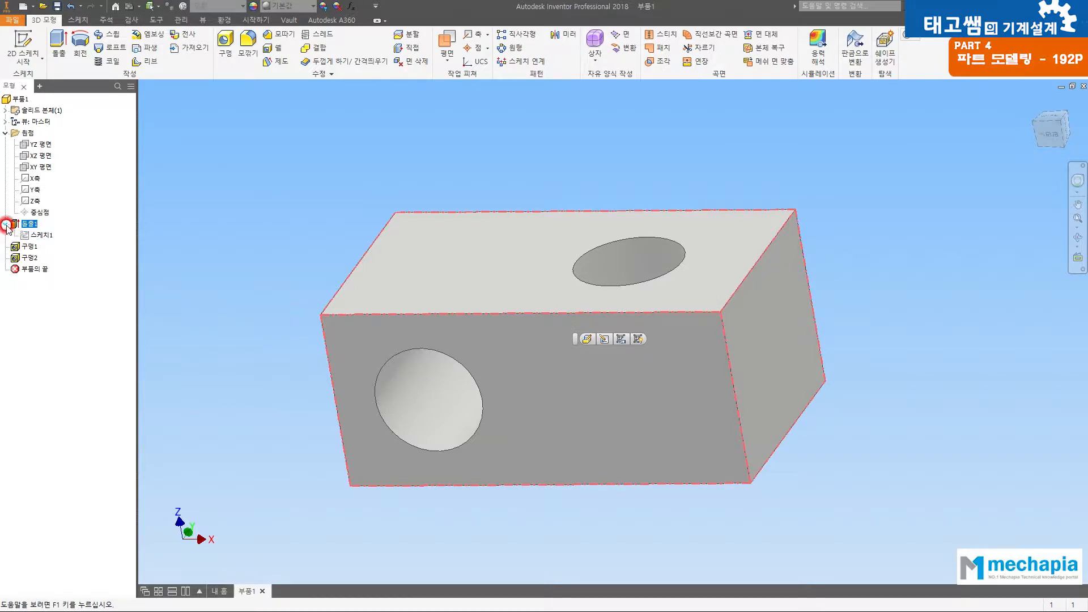
pyautogui.click(40, 236)
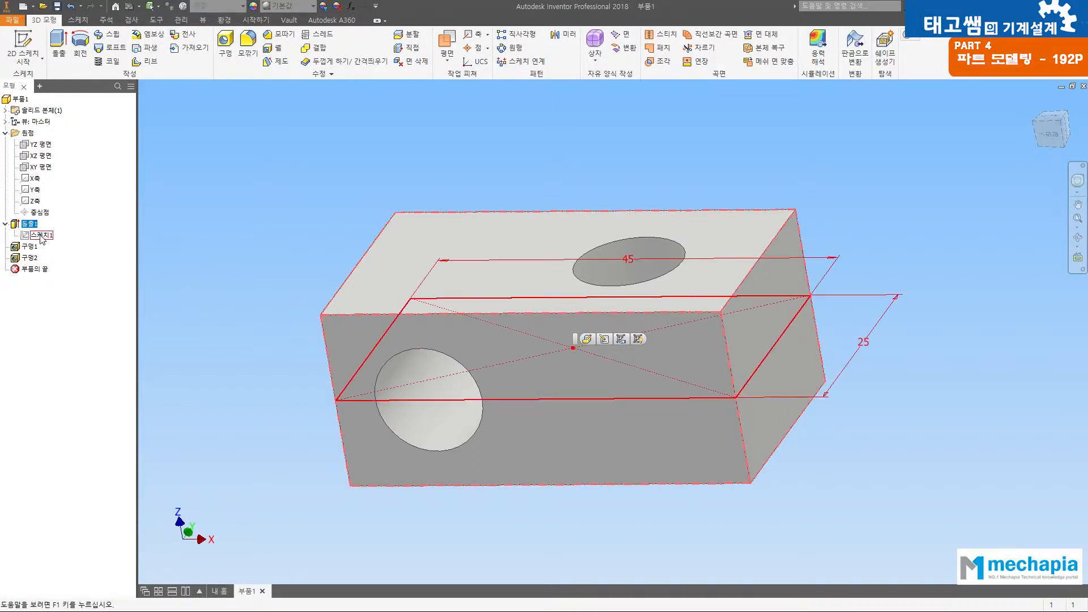
pyautogui.click(207, 322)
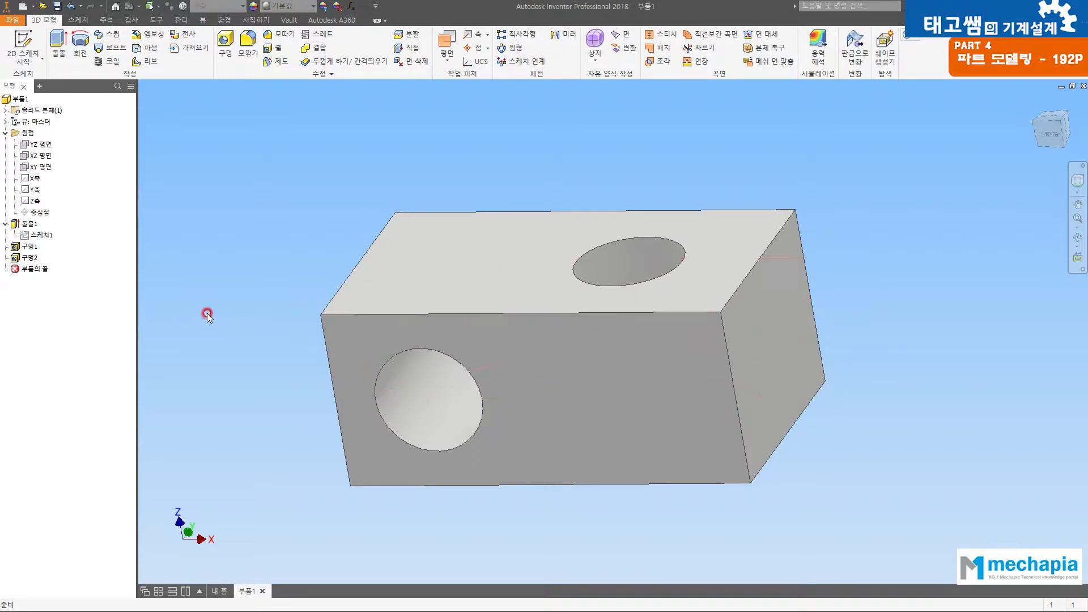
pyautogui.click(47, 237)
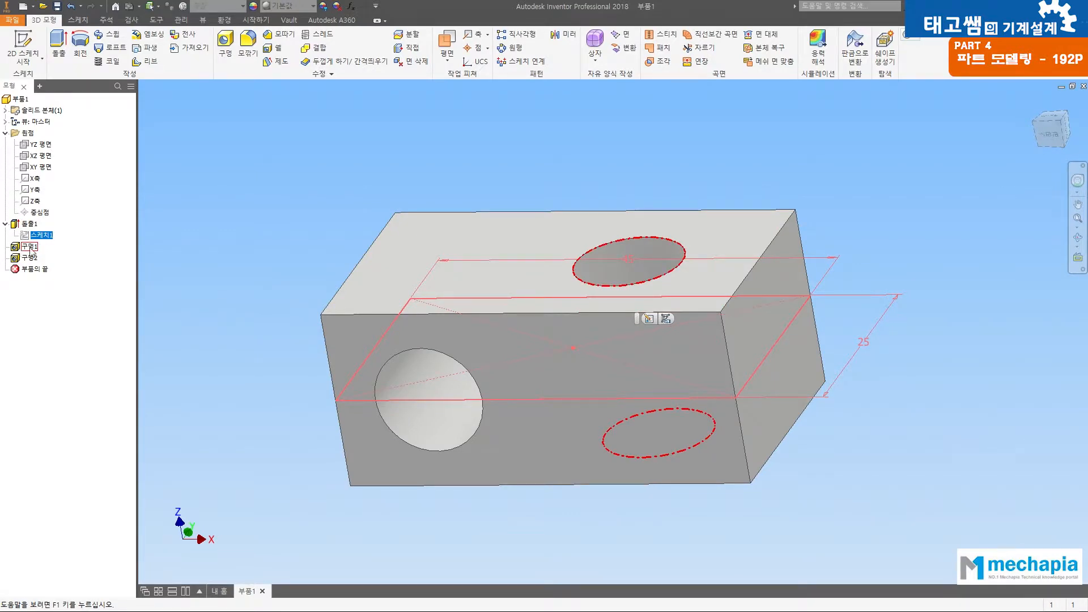
# Step: Examine the top face's hole feature in the model history and the commands available for it
pyautogui.click(53, 247)
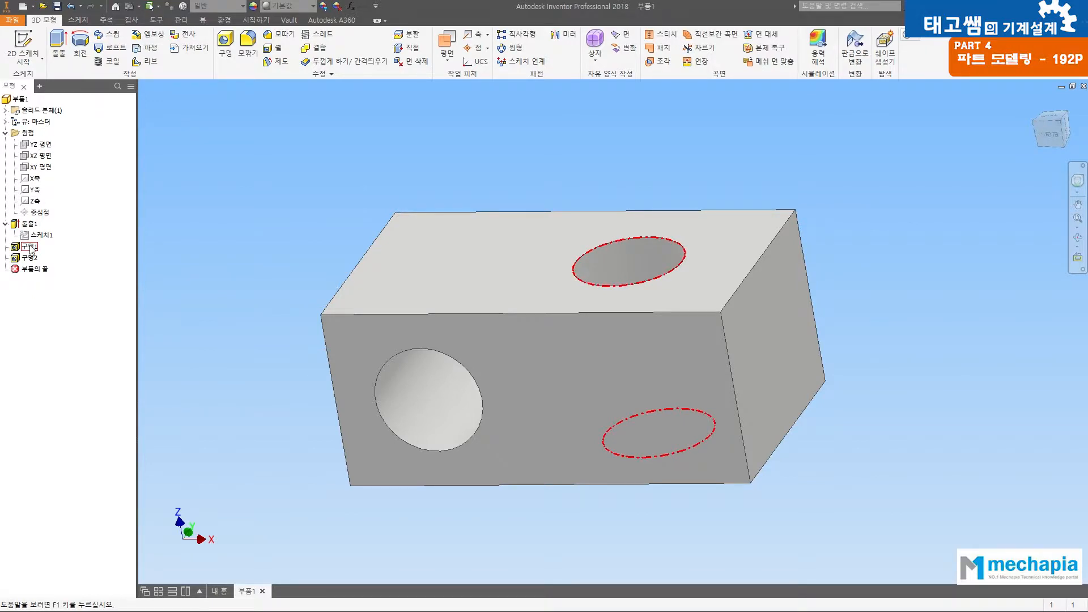
pyautogui.click(30, 248)
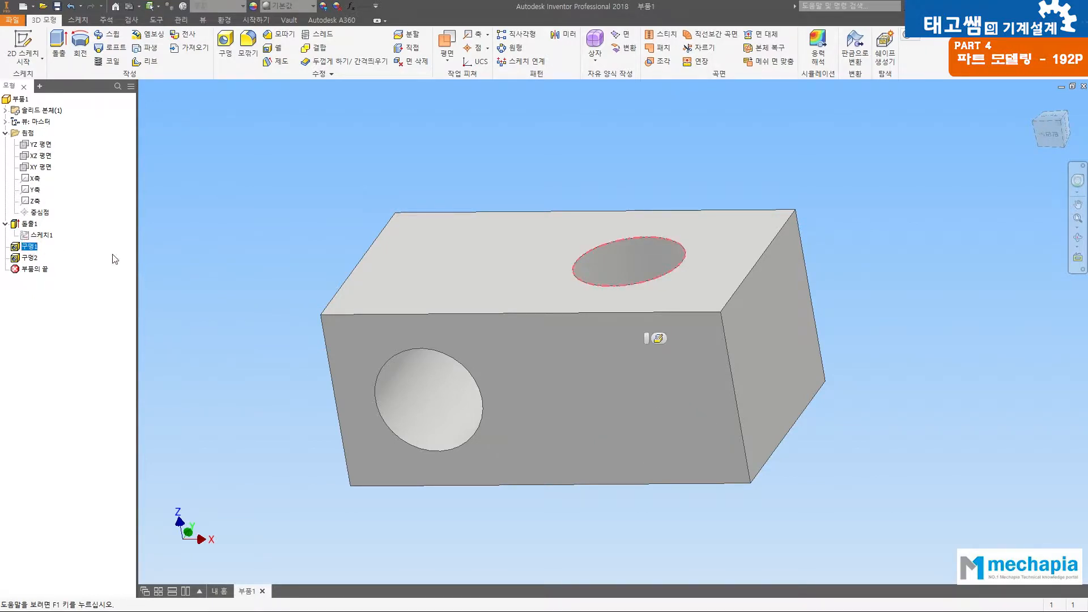
pyautogui.click(476, 195)
pyautogui.click(5, 223)
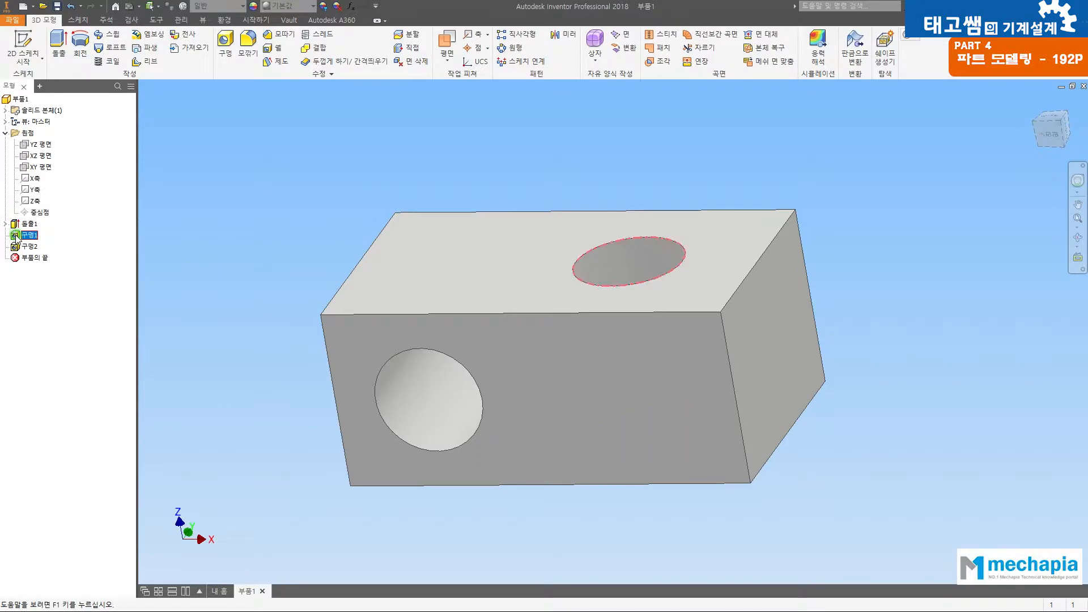
pyautogui.rightClick(17, 241)
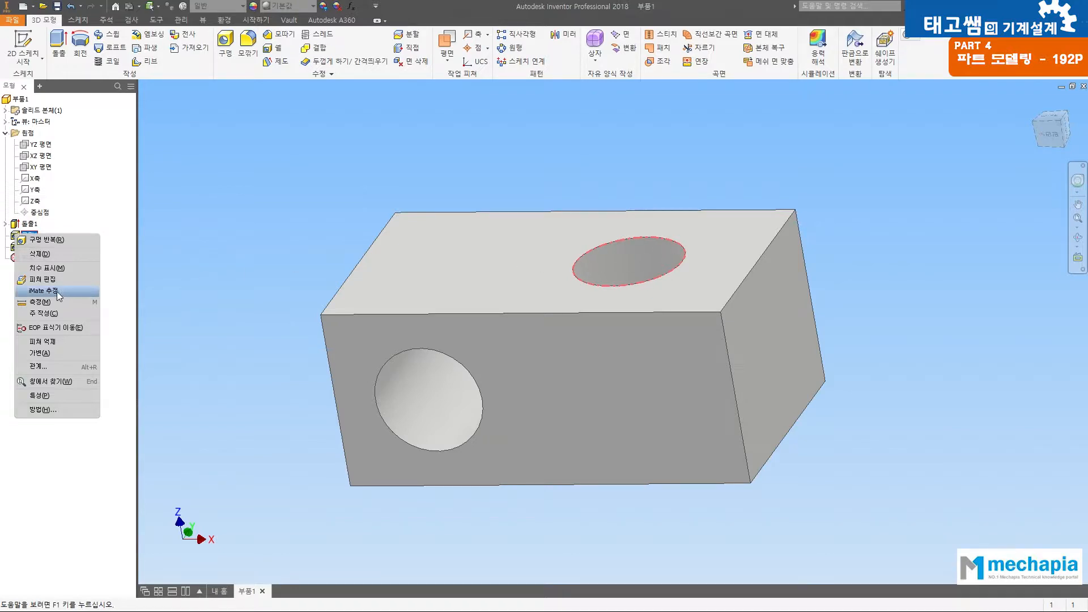
pyautogui.press('Escape')
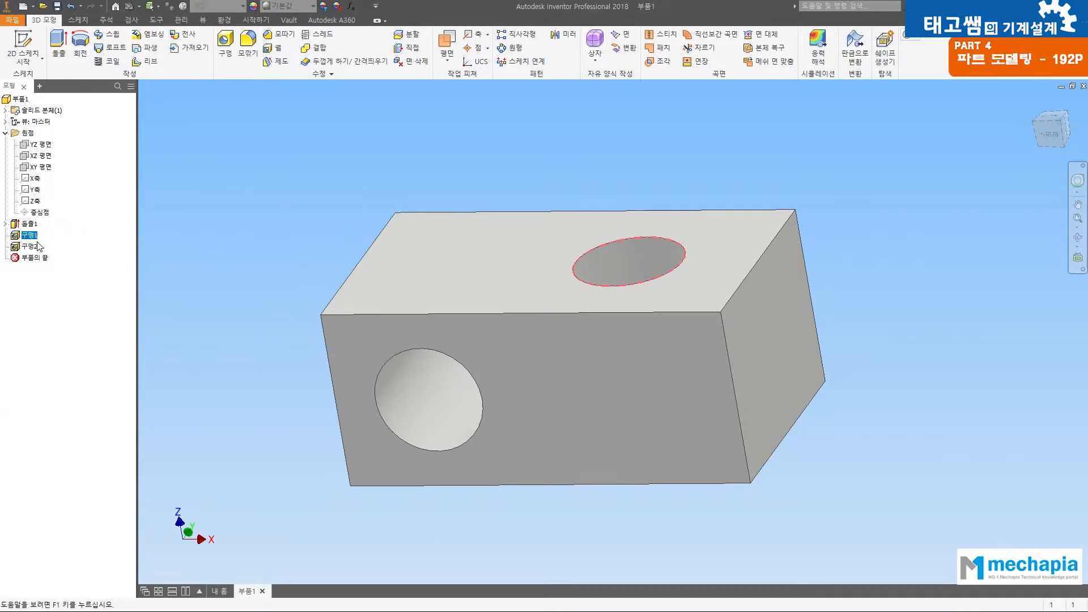
# Step: Examine the front face's hole feature in the model history
pyautogui.click(26, 248)
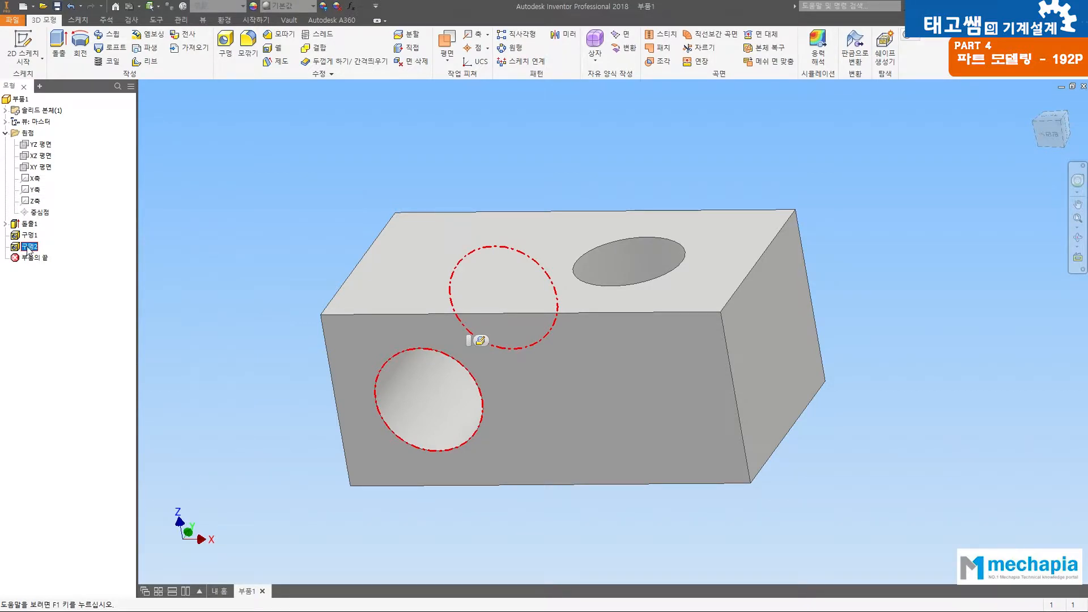
pyautogui.click(27, 247)
pyautogui.click(90, 261)
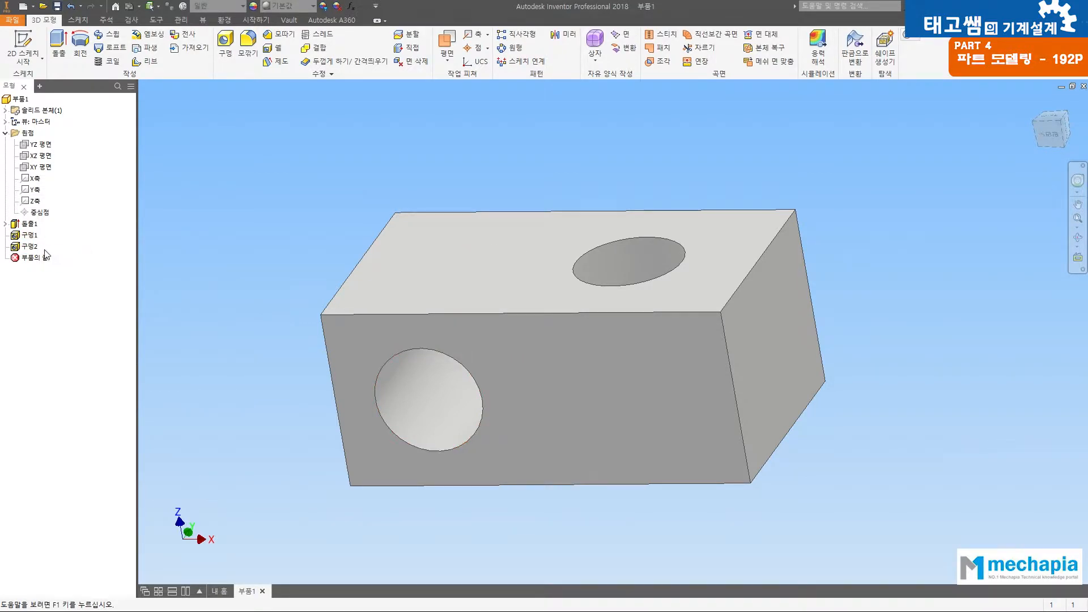
pyautogui.click(30, 247)
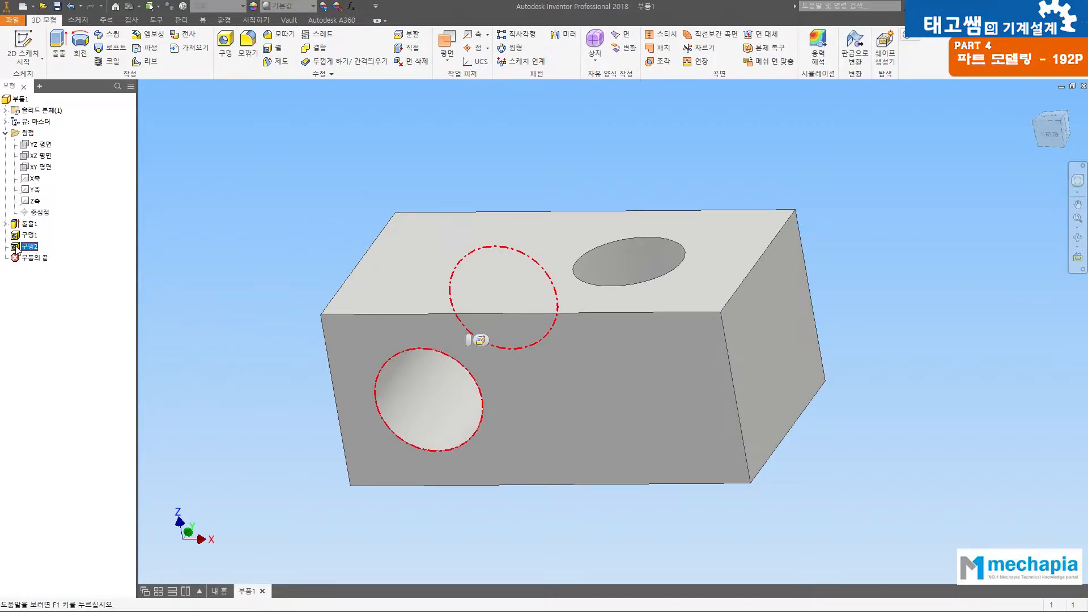
pyautogui.doubleClick(17, 250)
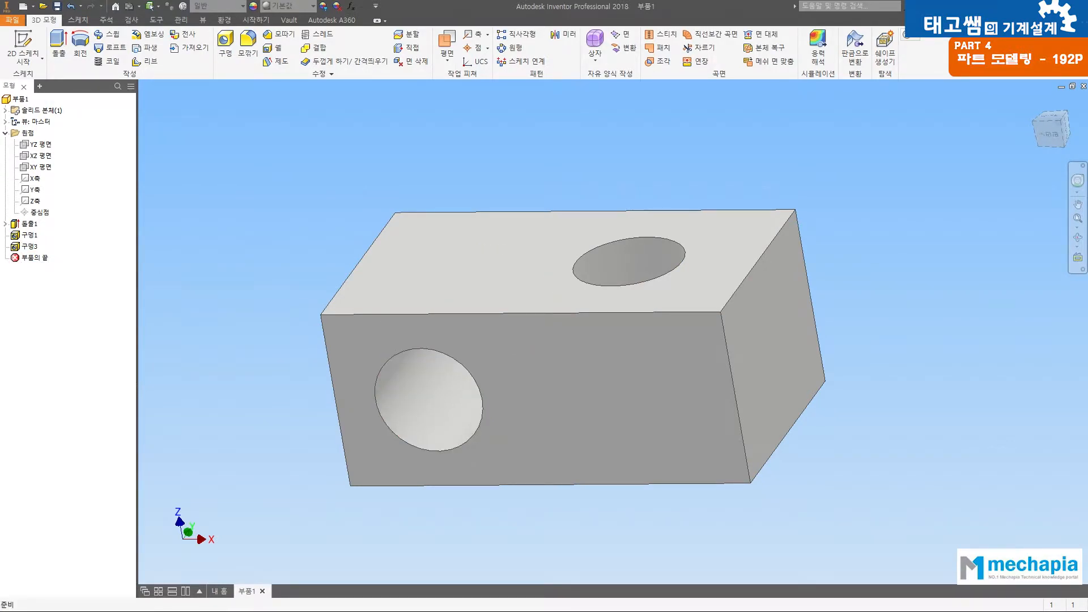
# Step: Check the hole diameters on the drawing and set the front face hole's diameter to 8 mm
pyautogui.hotkey('alt', 'Tab')
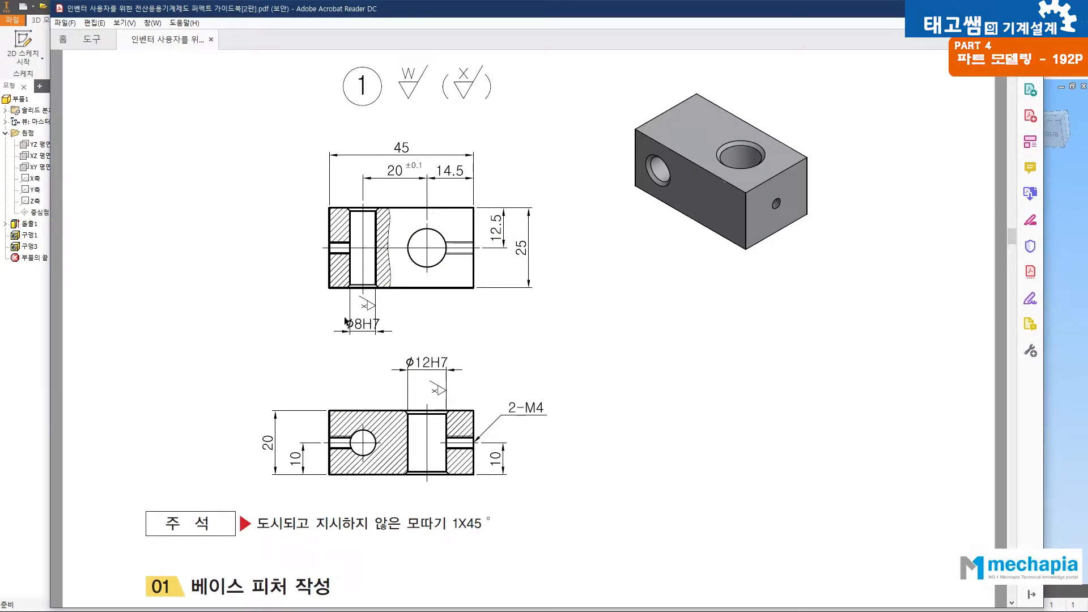
pyautogui.click(14, 332)
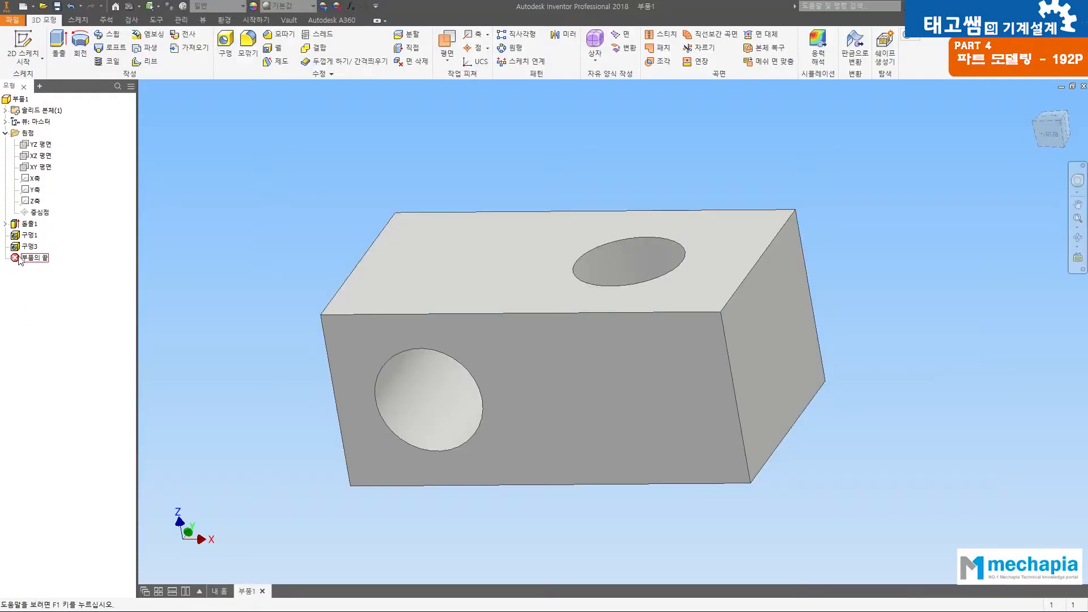
pyautogui.doubleClick(29, 246)
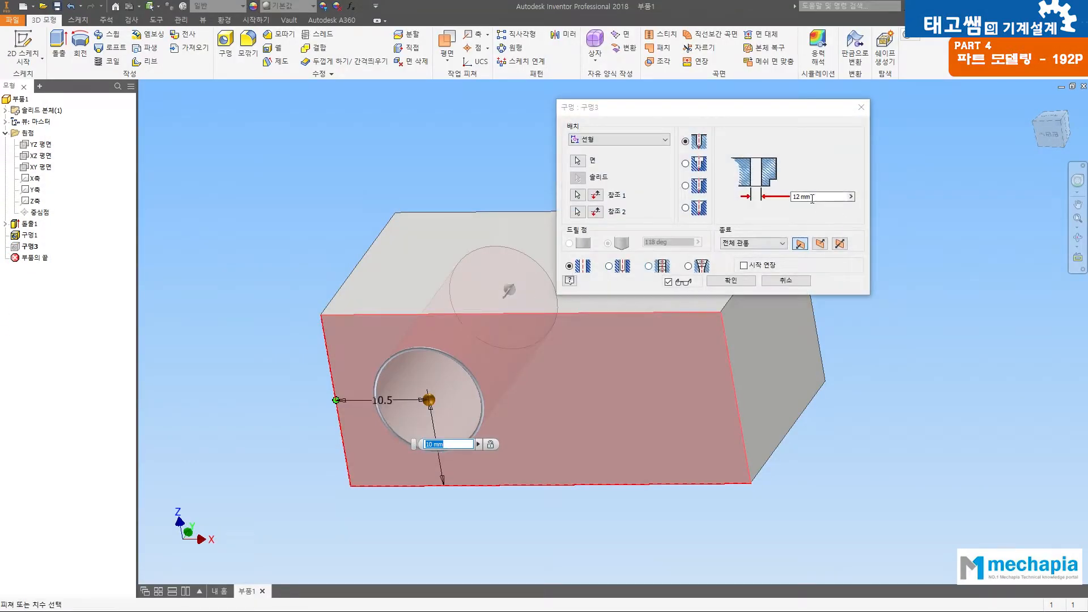
pyautogui.moveTo(811, 198); pyautogui.dragTo(761, 196)
pyautogui.write('8')
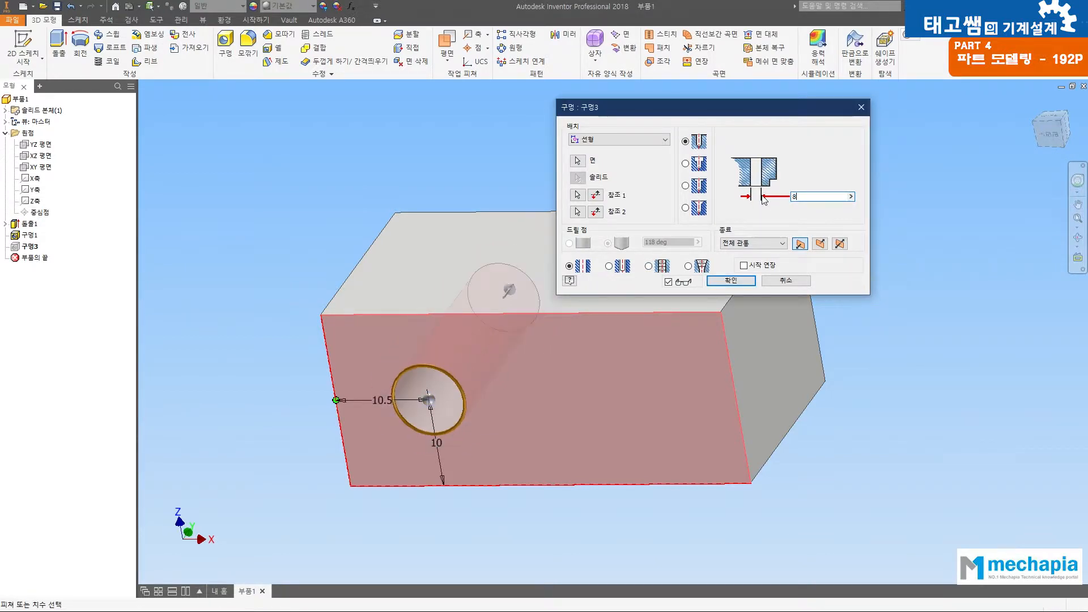
pyautogui.click(730, 280)
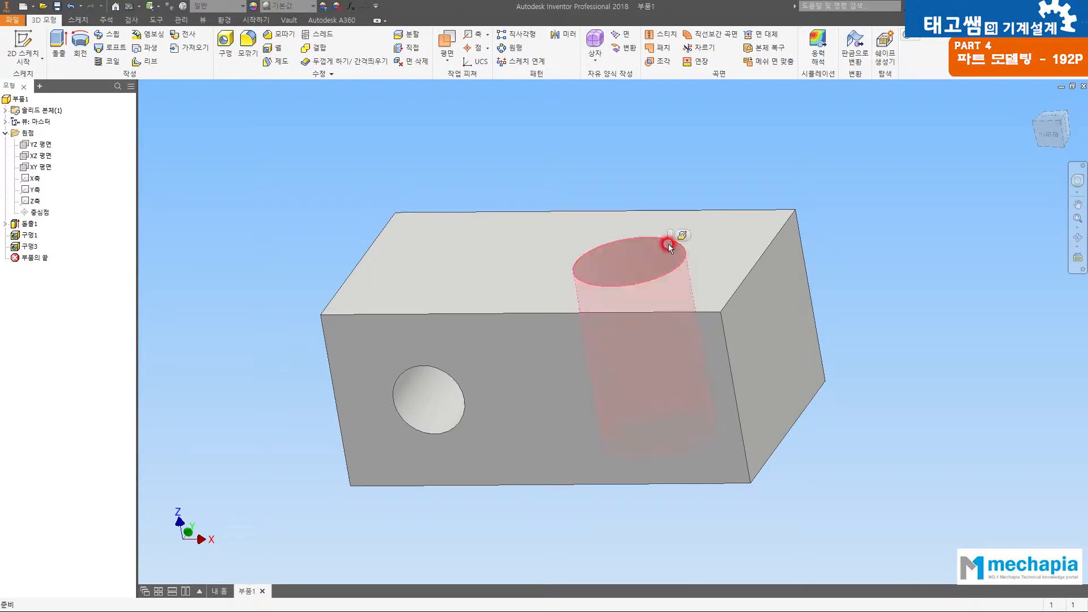
pyautogui.click(404, 389)
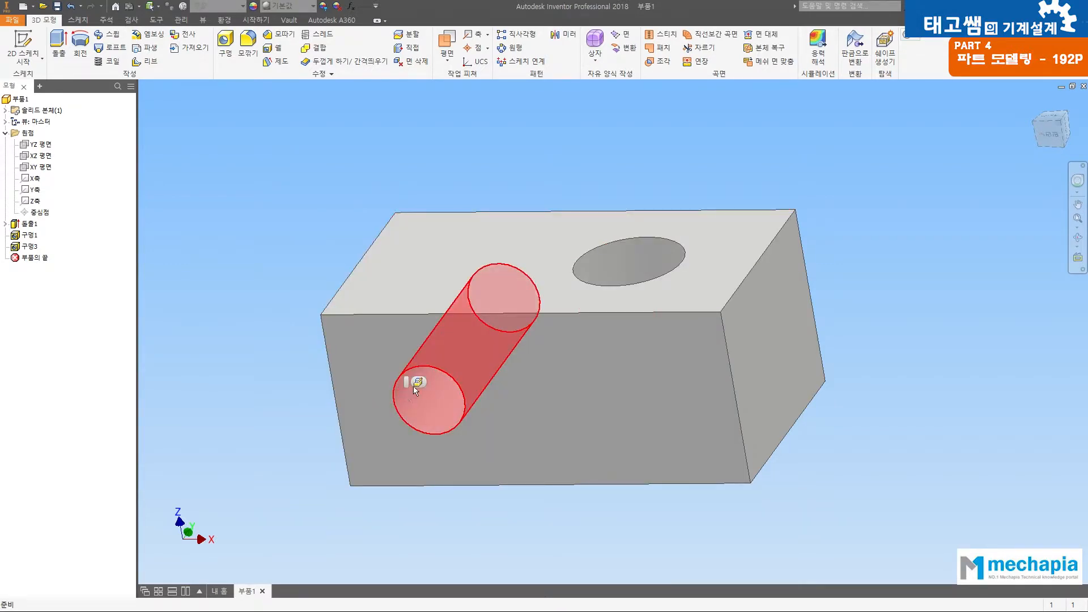
pyautogui.click(851, 188)
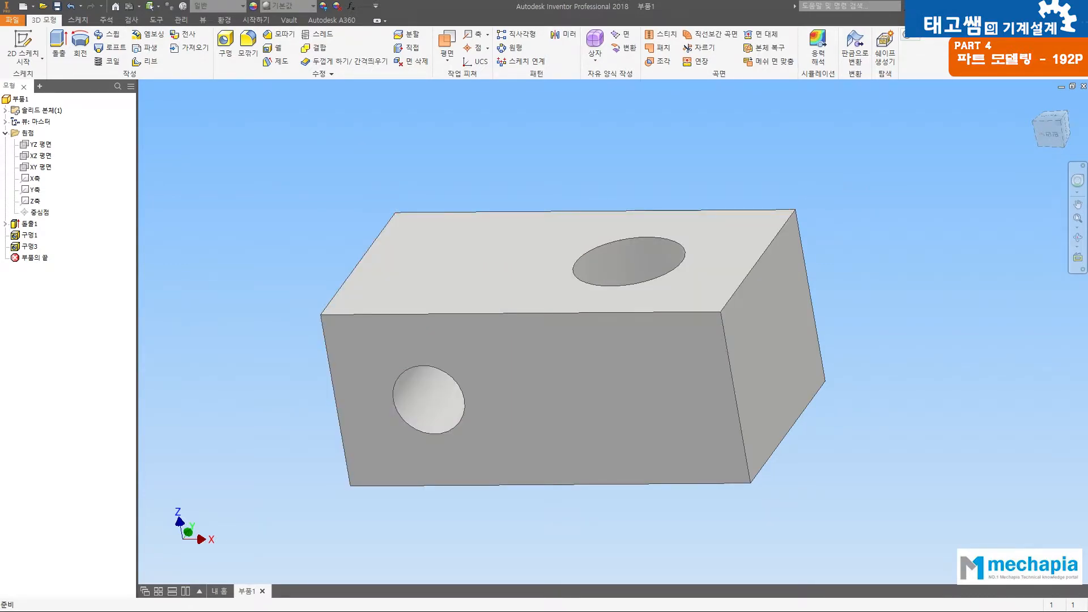
# Step: Check the drawing's tapped holes and place a new hole on the 25 by 20 mm end face, 10 mm from its lower edge
pyautogui.hotkey('alt', 'Tab')
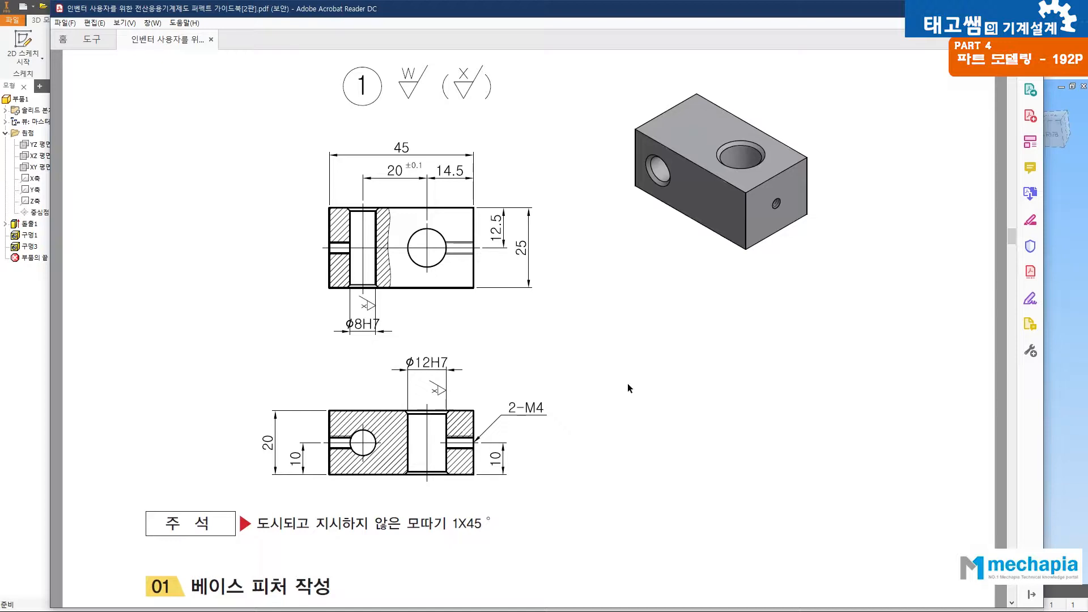
pyautogui.click(1076, 344)
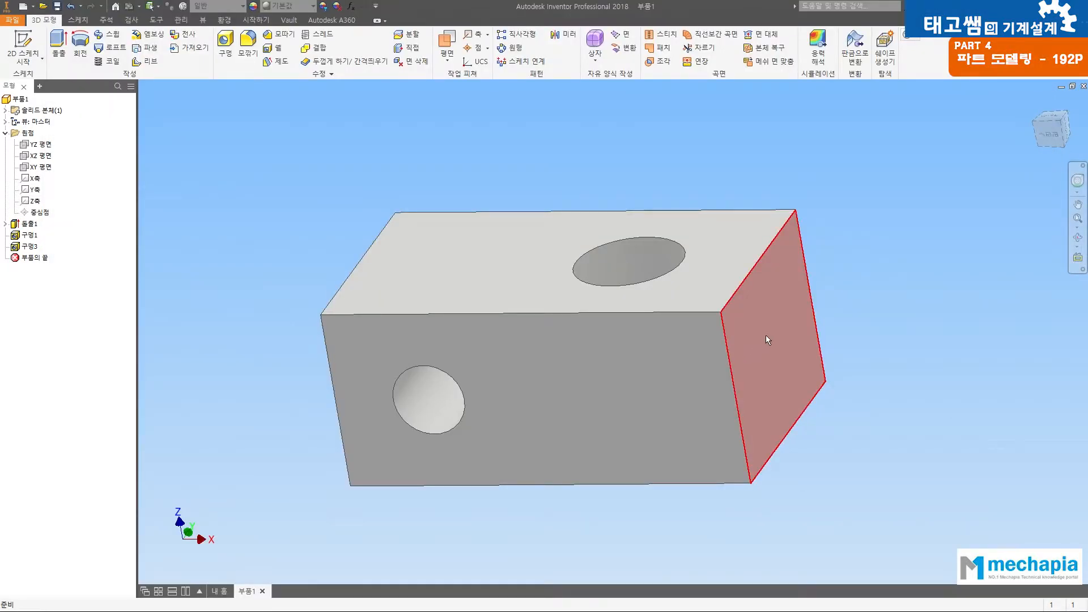
pyautogui.press('F4')
pyautogui.moveTo(766, 335); pyautogui.dragTo(703, 313)
pyautogui.moveTo(767, 246); pyautogui.dragTo(813, 352)
pyautogui.moveTo(614, 406); pyautogui.dragTo(483, 363)
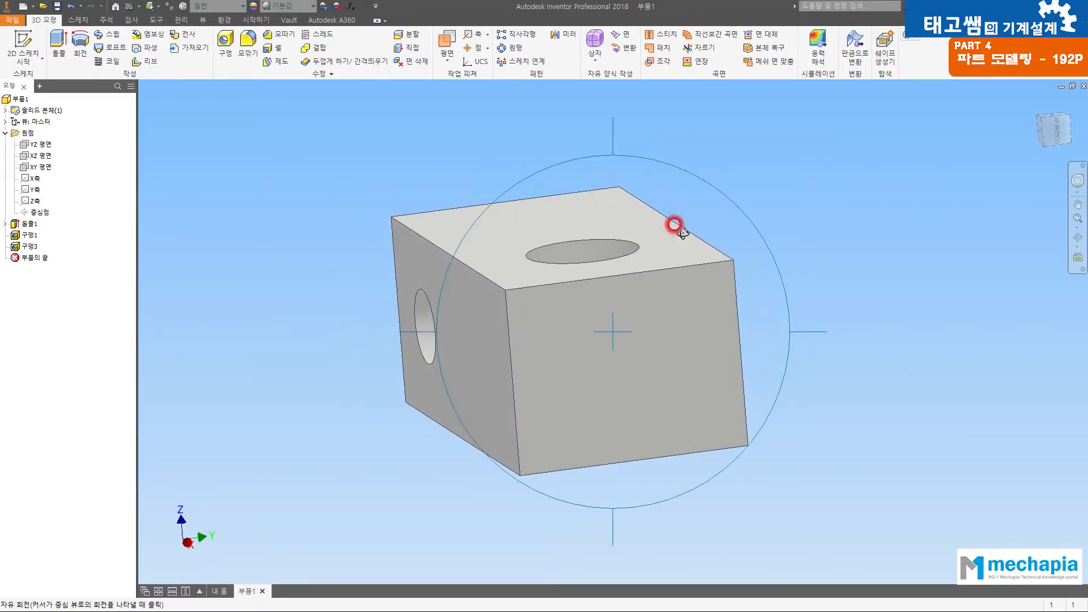
pyautogui.moveTo(784, 194); pyautogui.dragTo(789, 203)
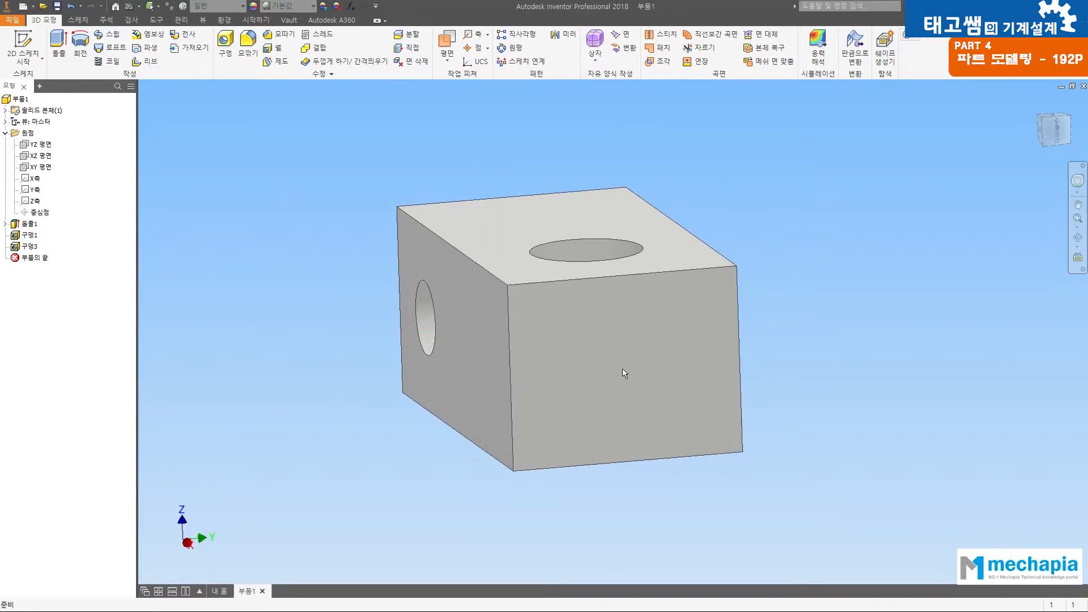
pyautogui.click(225, 45)
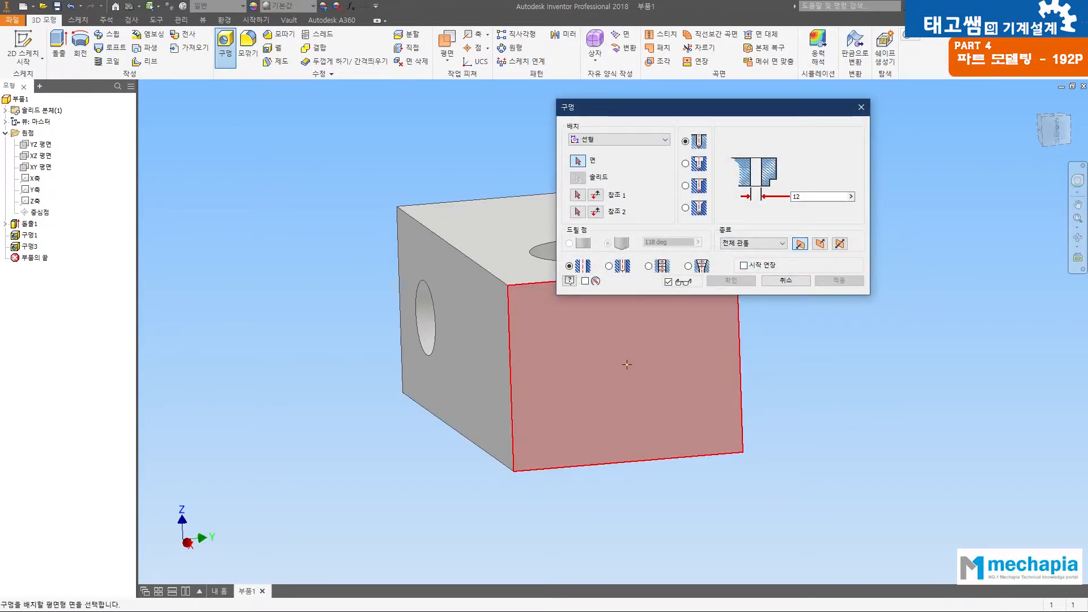
pyautogui.click(626, 364)
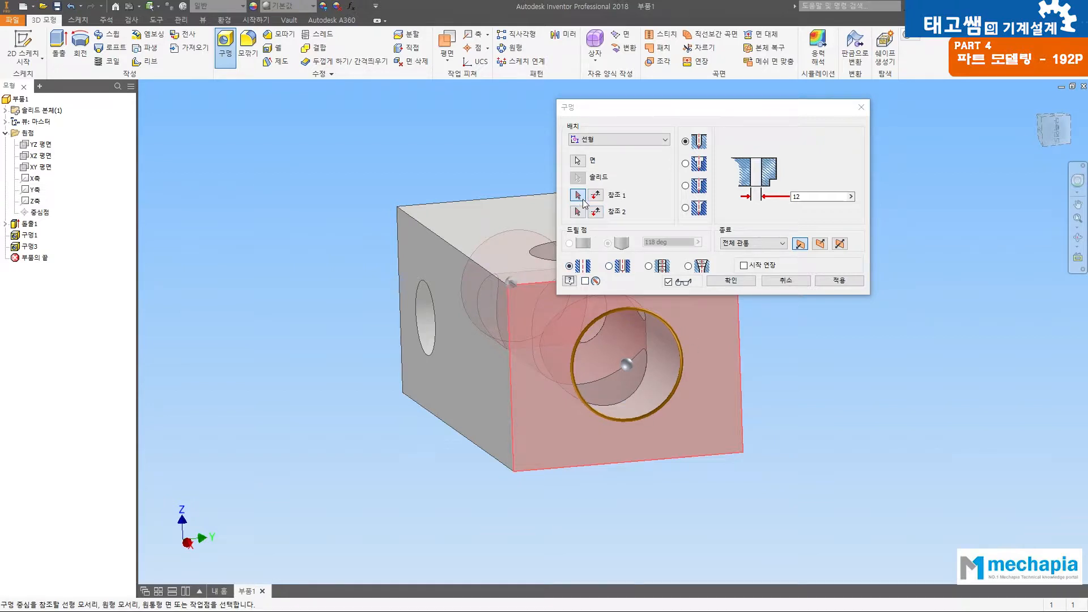
pyautogui.click(666, 457)
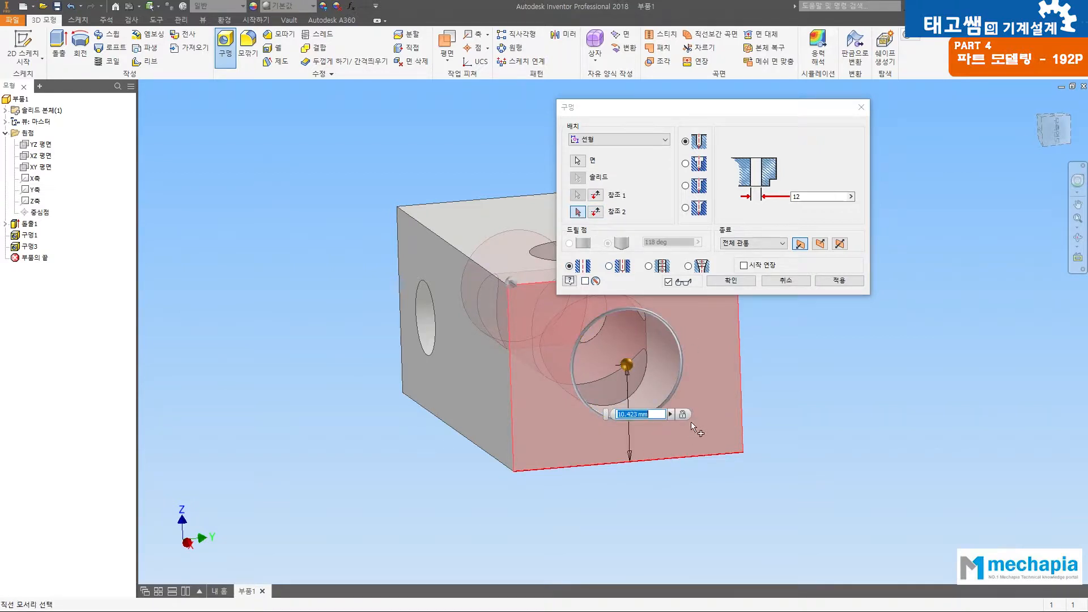
pyautogui.write('10')
pyautogui.press('Return')
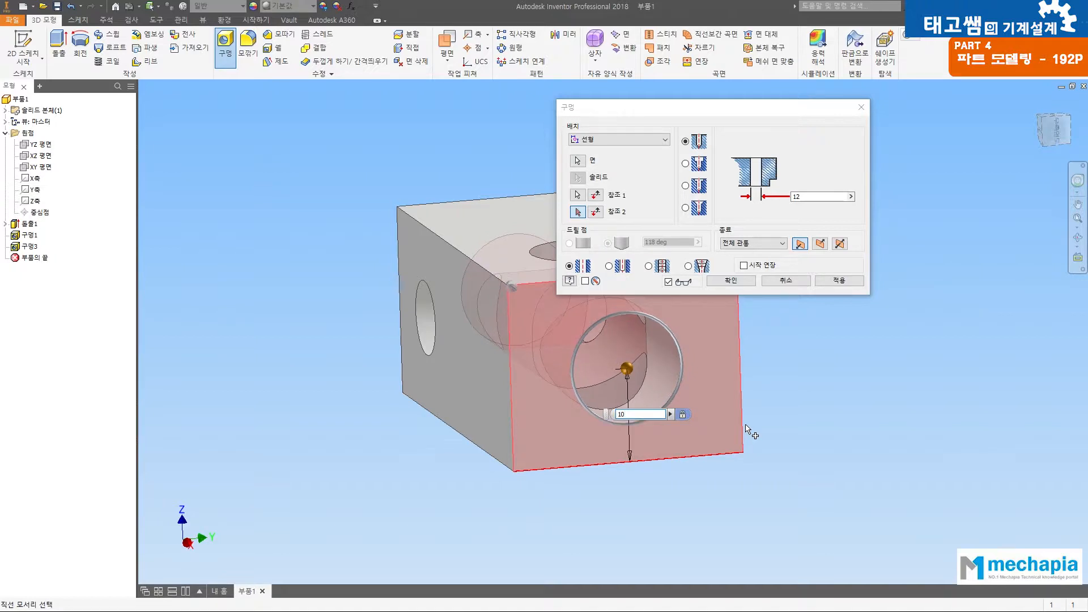
# Step: Set the end-face hole's centre 12.5 mm from the face's vertical edge farther from the front face
pyautogui.click(743, 374)
pyautogui.write('12.5')
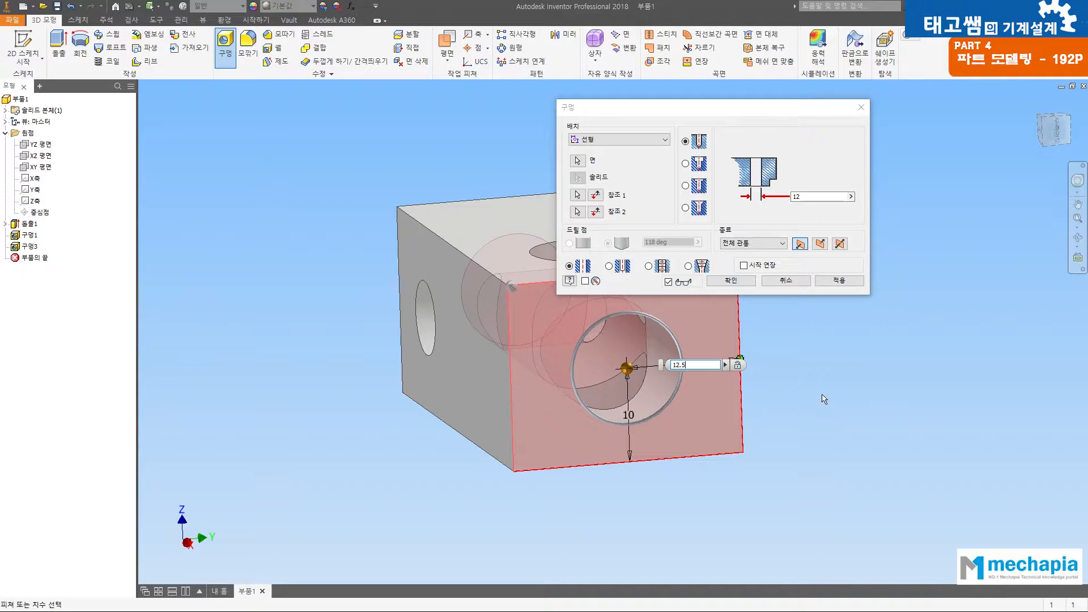
pyautogui.press('Return')
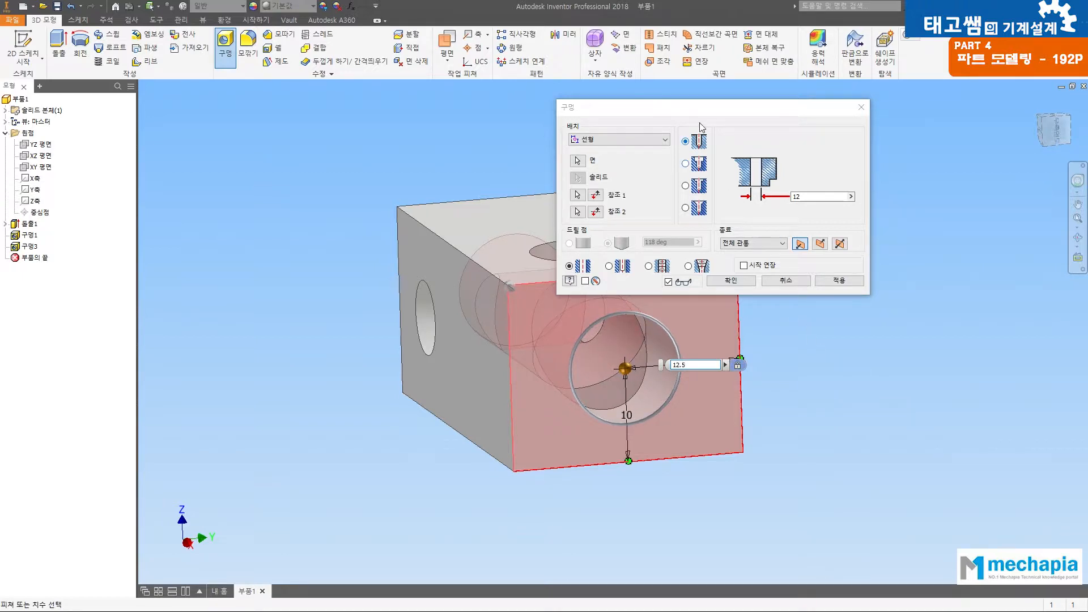
pyautogui.moveTo(711, 111); pyautogui.dragTo(869, 104)
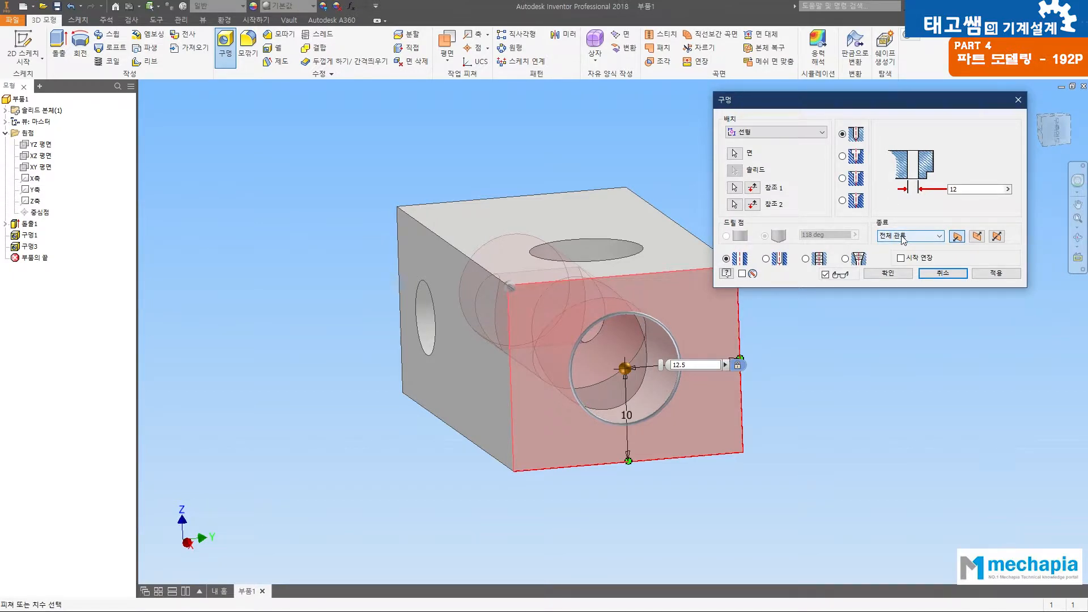
# Step: End the hole at a selected face, choosing the cylindrical wall of the 12 mm top hole as its limit
pyautogui.press('F4')
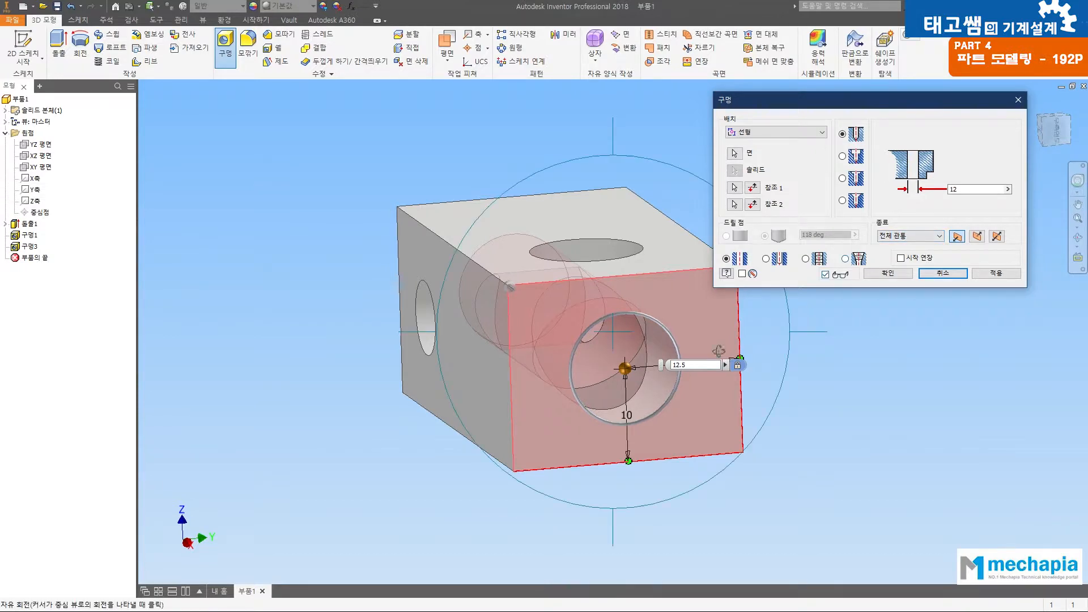
pyautogui.moveTo(603, 337); pyautogui.dragTo(726, 501)
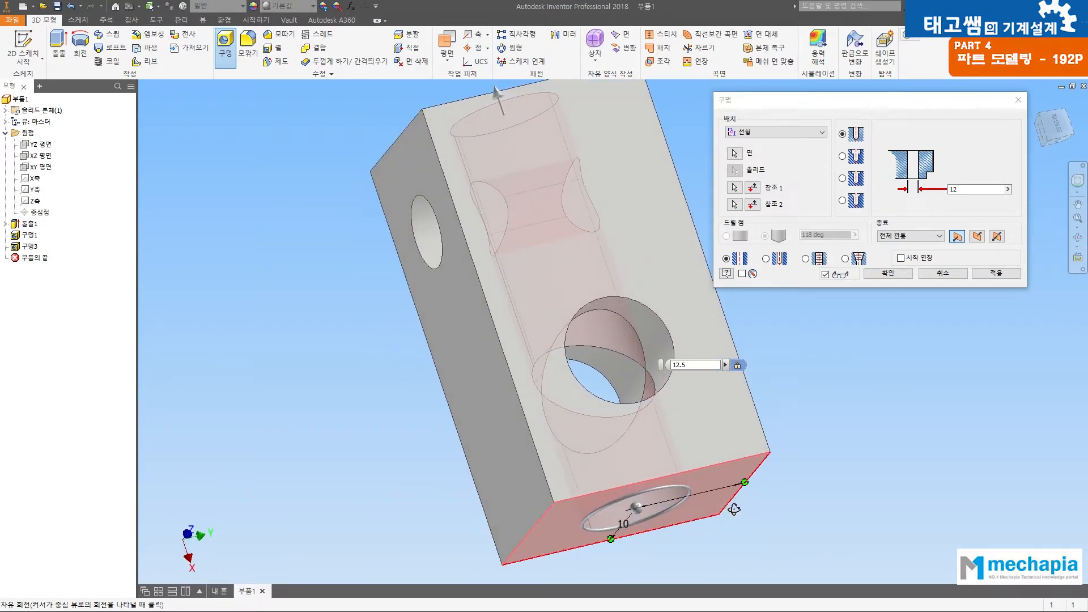
pyautogui.press('F6')
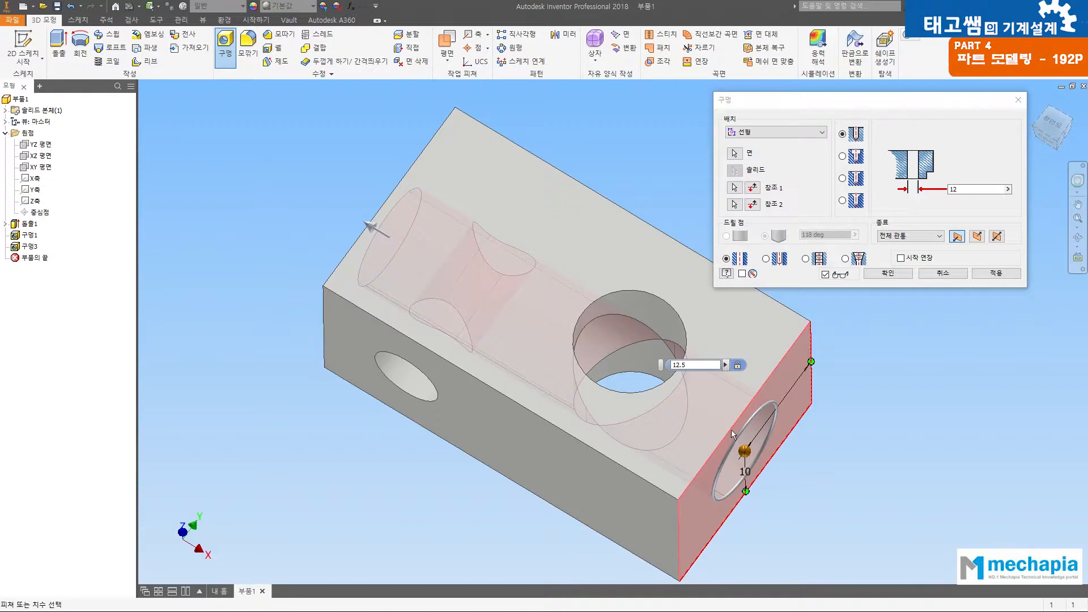
pyautogui.click(901, 237)
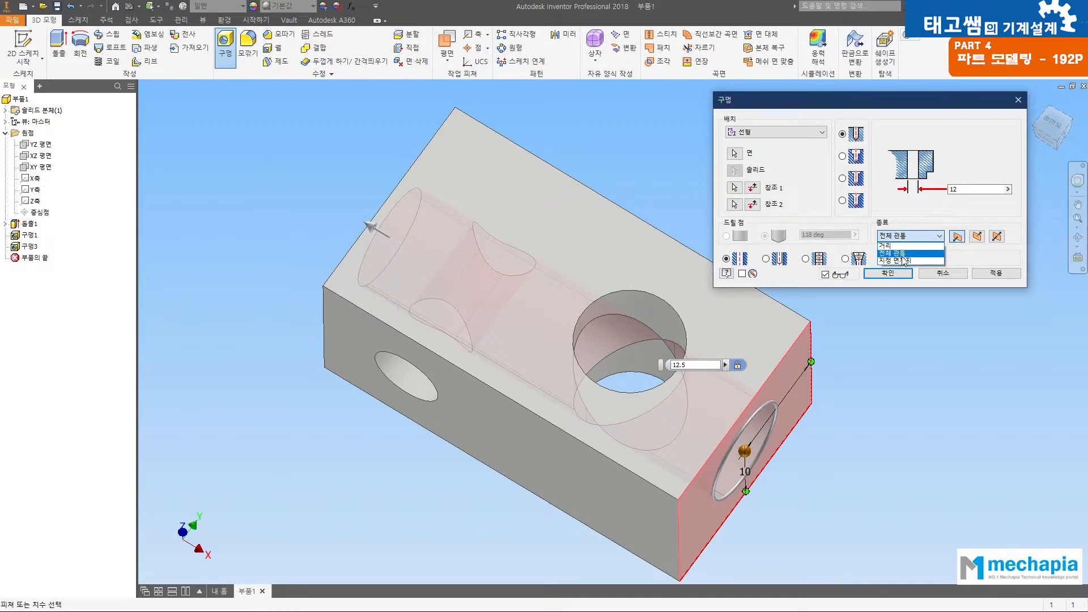
pyautogui.click(907, 261)
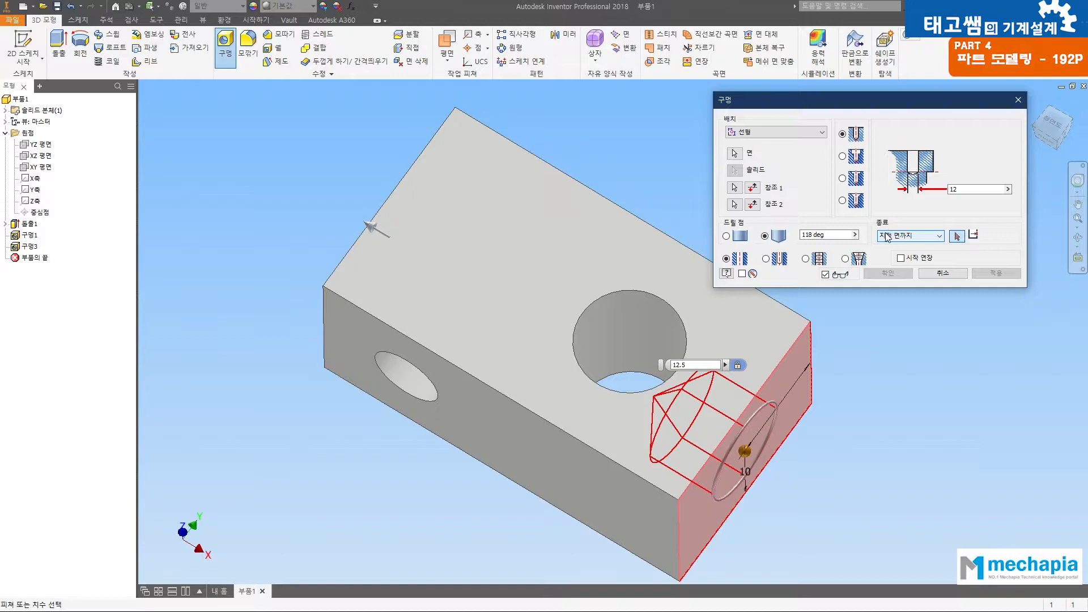
pyautogui.click(617, 310)
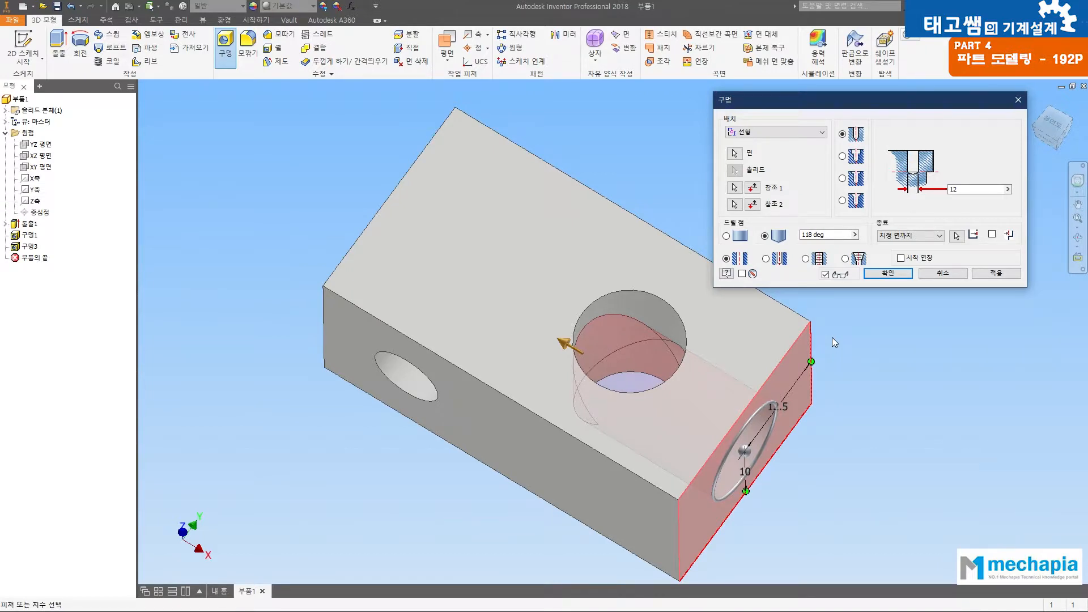
# Step: Make the end-face hole a tapped hole with an ISO Metric profile thread of size 4, designation M4x0.7
pyautogui.press('F4')
pyautogui.moveTo(635, 358); pyautogui.dragTo(589, 263)
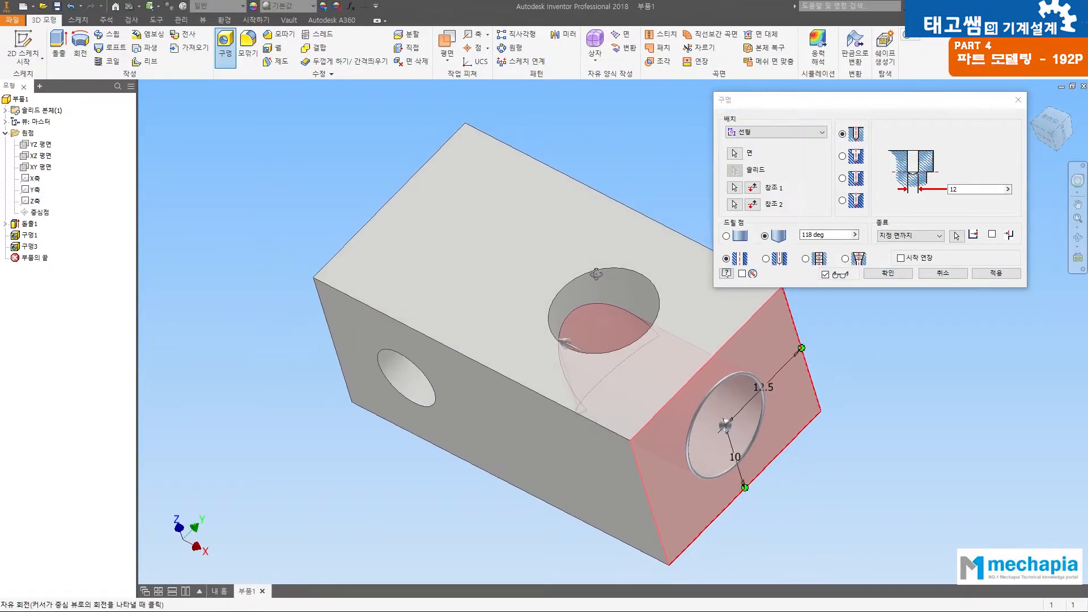
pyautogui.click(806, 259)
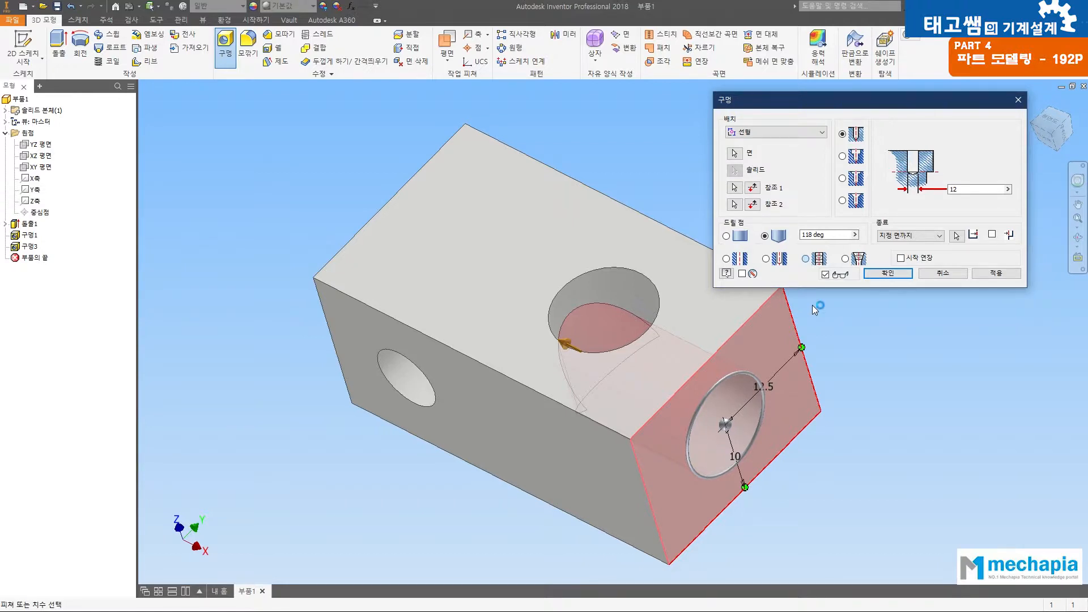
pyautogui.click(806, 259)
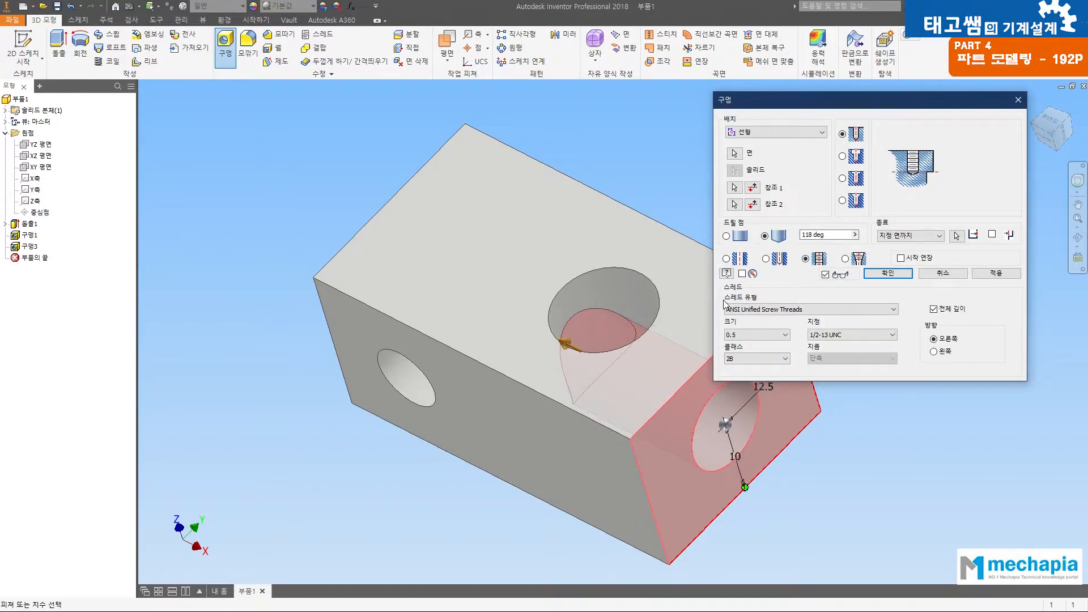
pyautogui.click(765, 311)
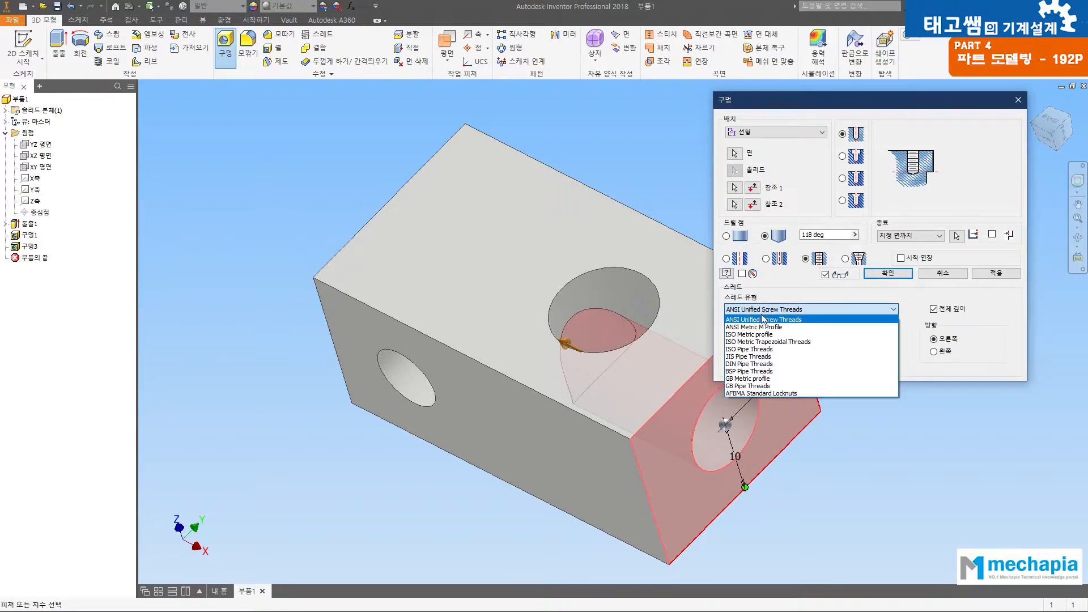
pyautogui.click(753, 335)
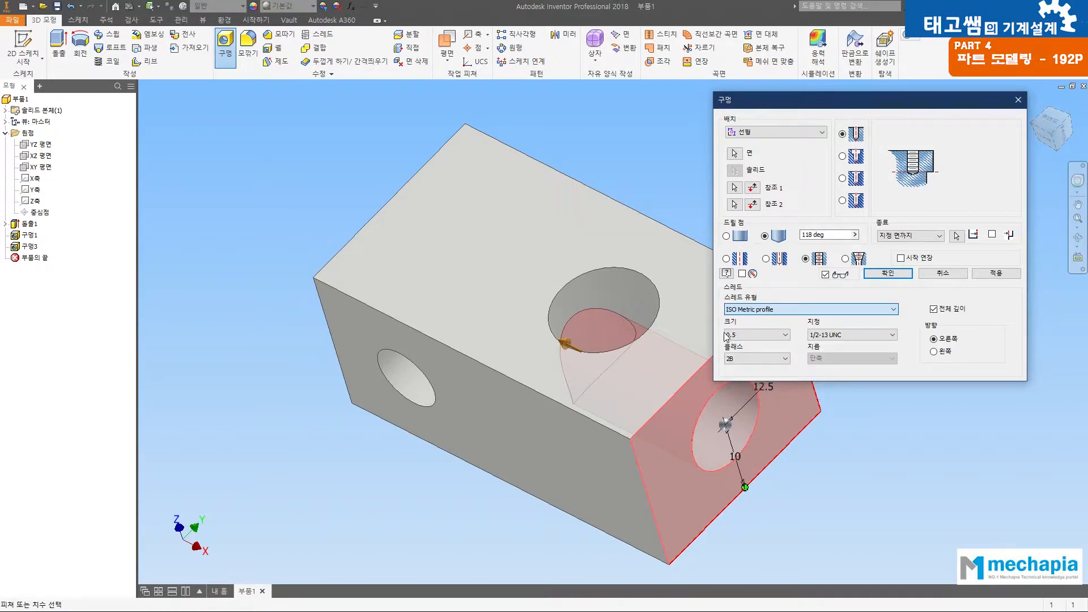
pyautogui.click(786, 334)
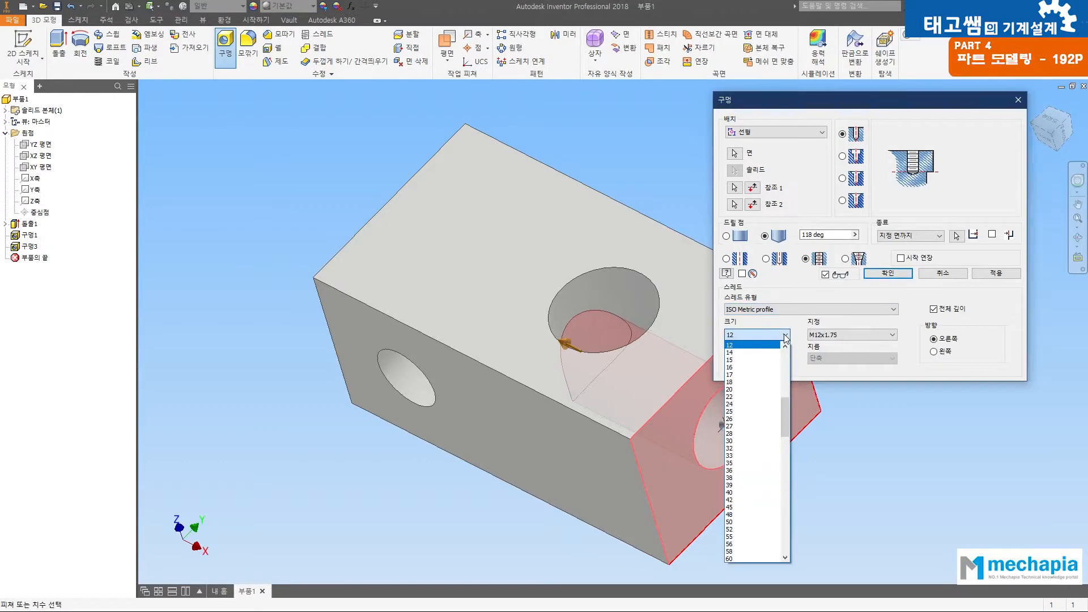
pyautogui.moveTo(786, 408)
pyautogui.mouseDown()
pyautogui.moveTo(790, 384)
pyautogui.moveTo(791, 396)
pyautogui.mouseUp()
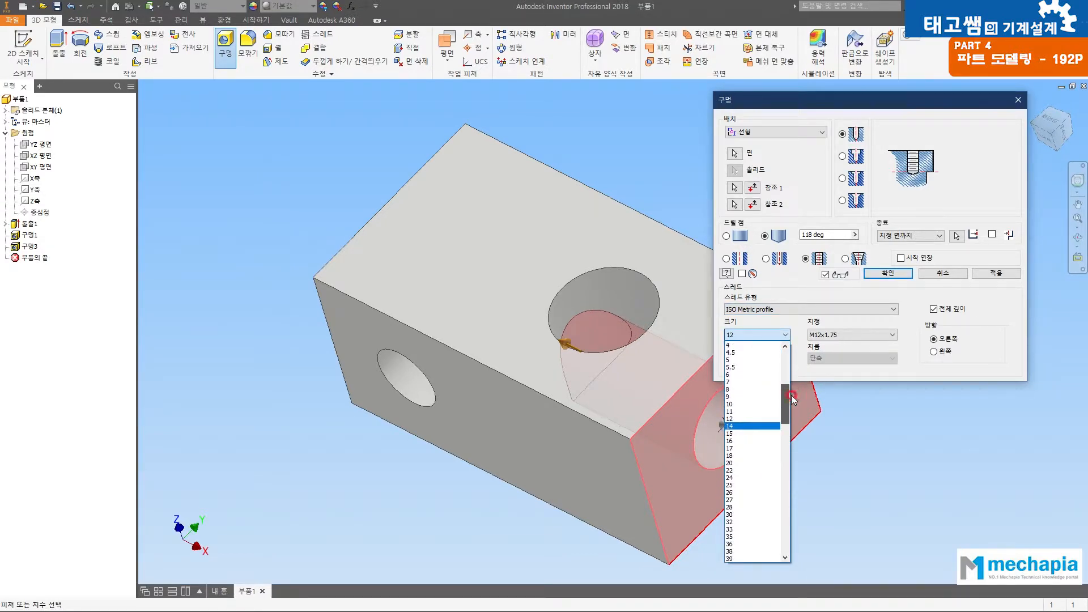
pyautogui.click(736, 345)
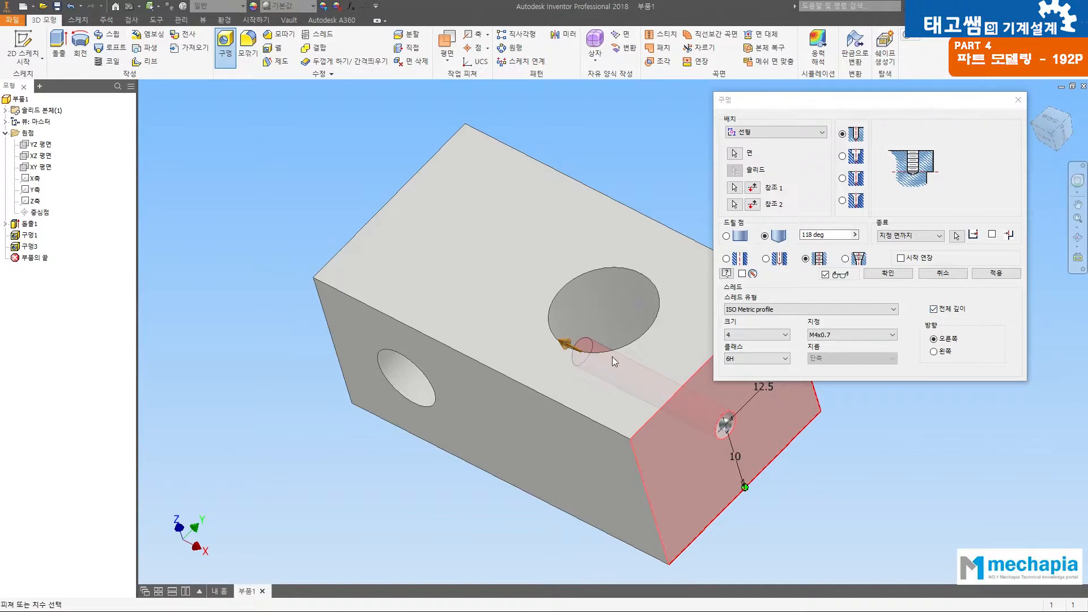
# Step: Create the M4 tapped hole on the end face with its thread running the full depth
pyautogui.press('F4')
pyautogui.moveTo(623, 360); pyautogui.dragTo(646, 461)
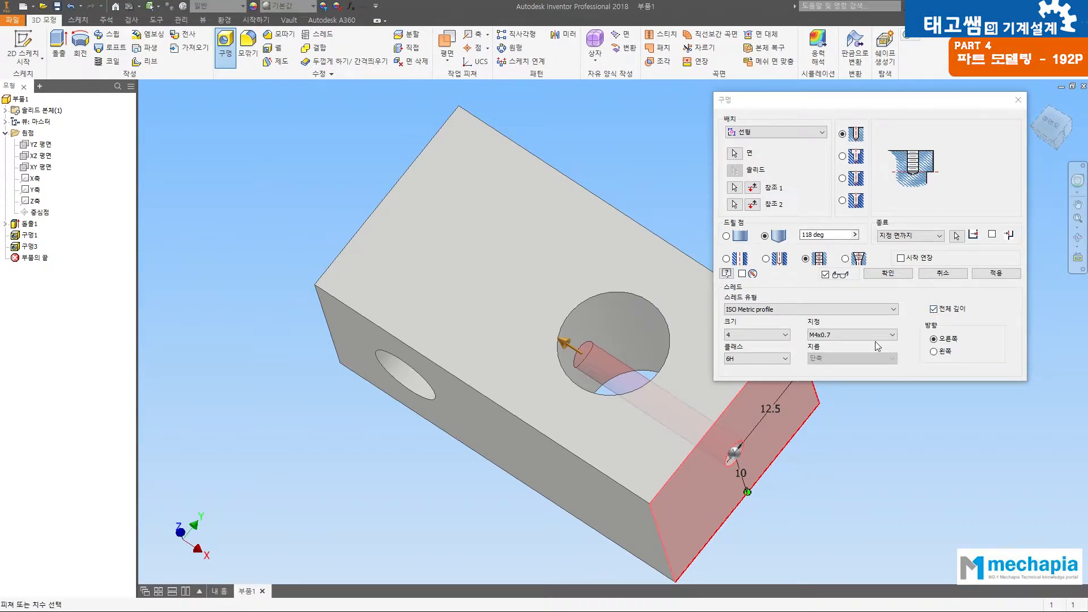
pyautogui.click(933, 309)
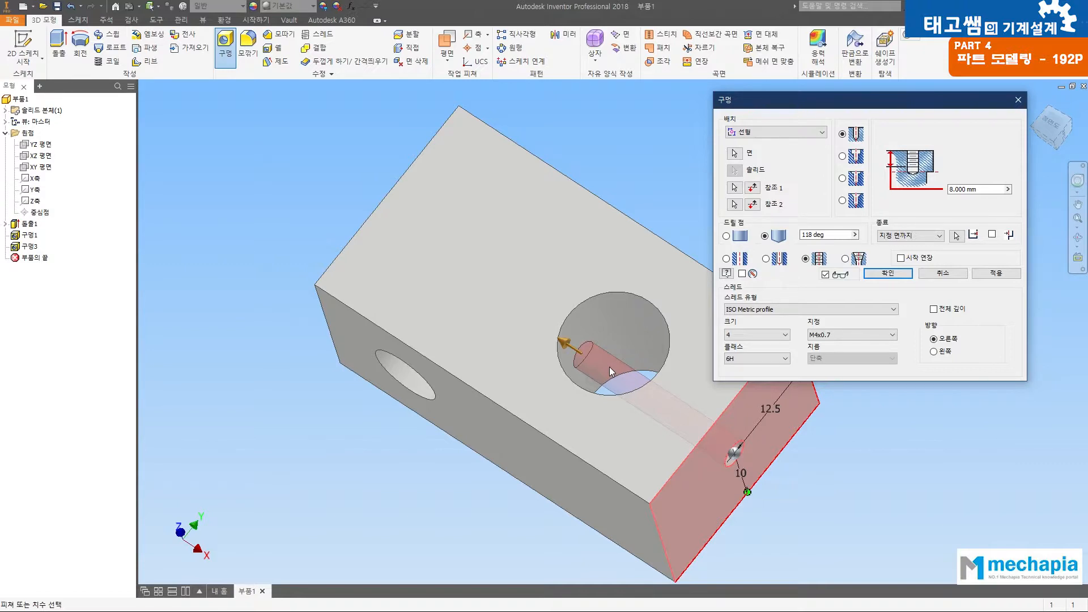
pyautogui.click(933, 309)
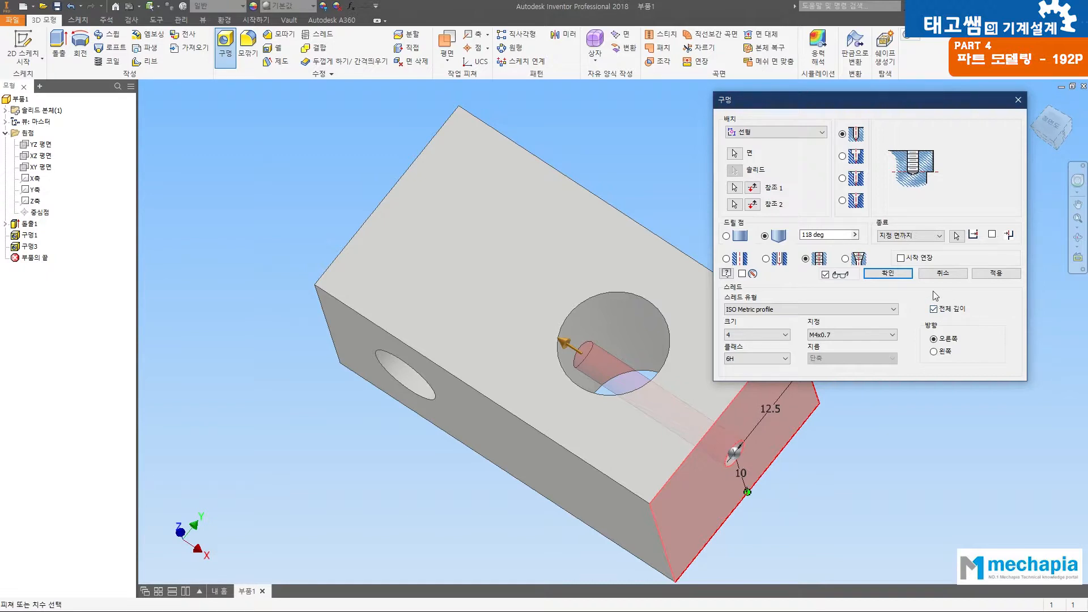
pyautogui.click(901, 276)
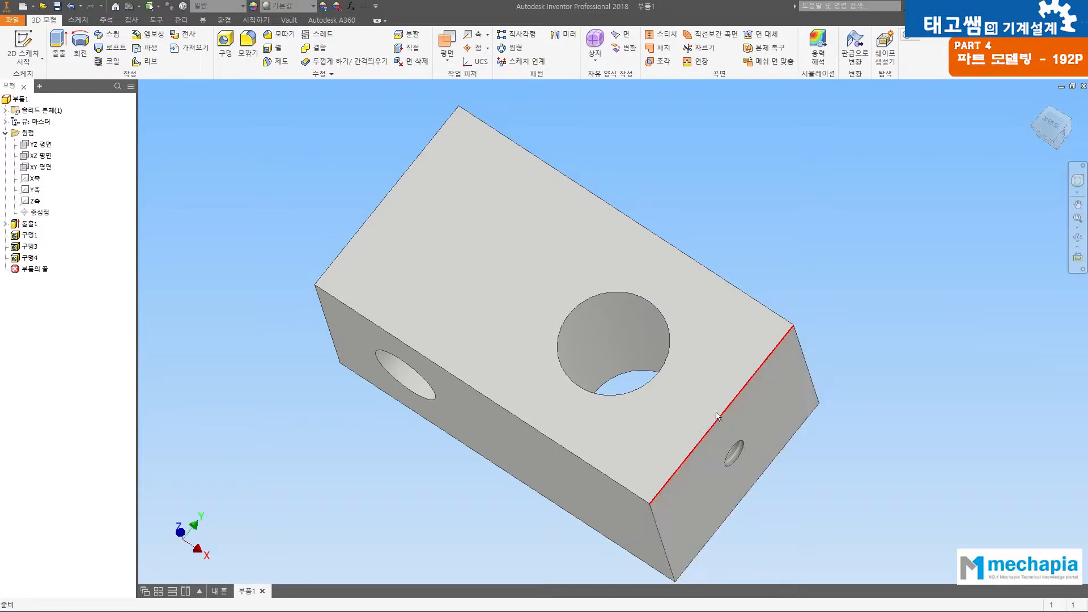
# Step: Examine the thread inside the end-face tapped hole and where it meets the 12 mm hole
pyautogui.press('F4')
pyautogui.moveTo(685, 408); pyautogui.dragTo(486, 327)
pyautogui.press('Escape')
pyautogui.scroll(8, 624, 374)
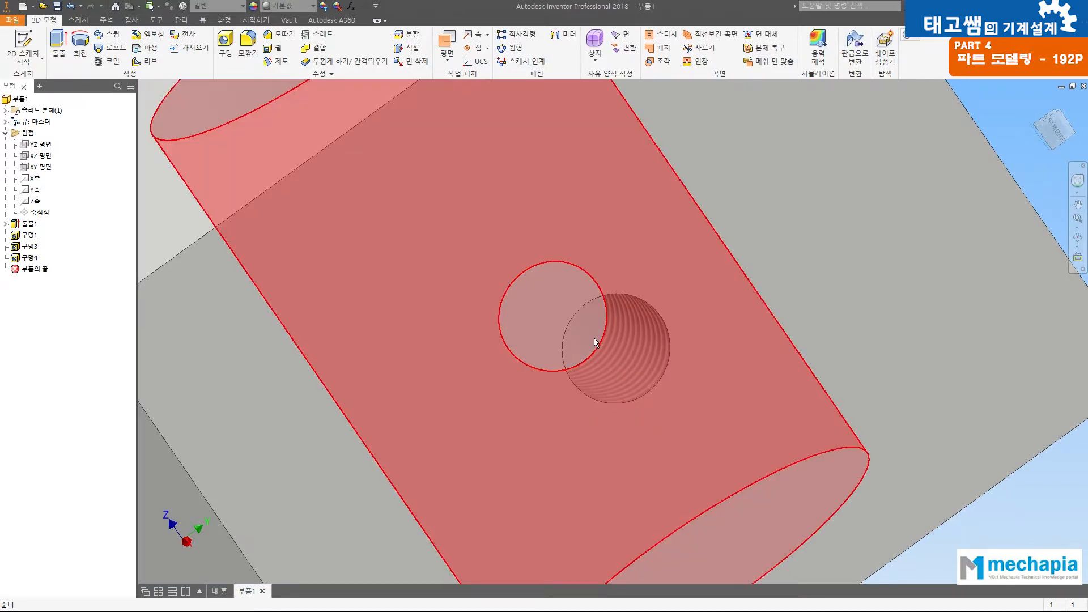
pyautogui.press('F4')
pyautogui.scroll(-3, 626, 355)
pyautogui.press('F4')
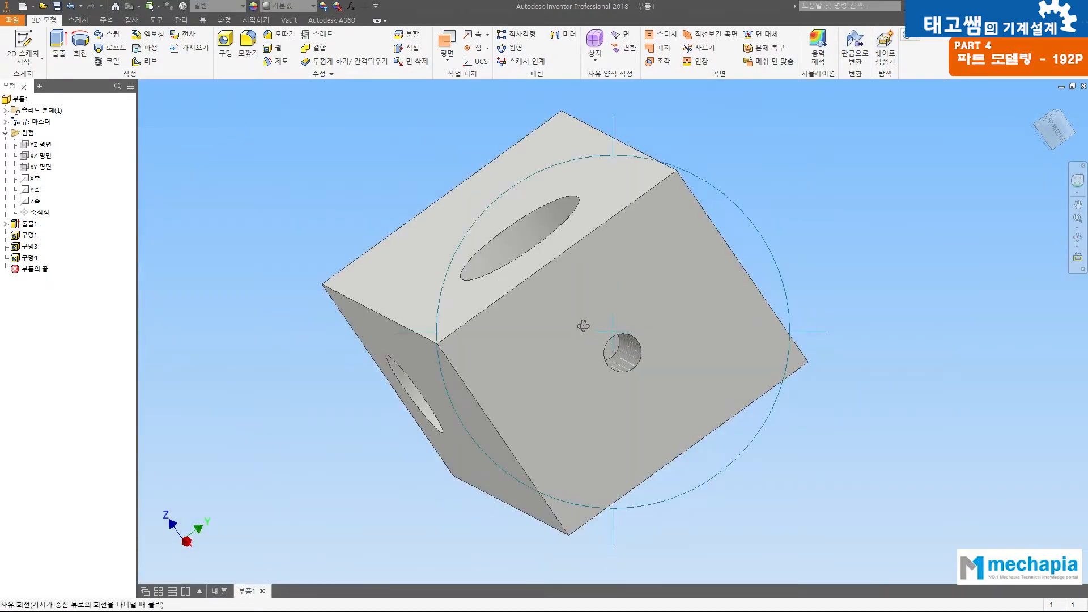
pyautogui.moveTo(576, 318); pyautogui.dragTo(853, 516)
pyautogui.press('F4')
pyautogui.moveTo(785, 453); pyautogui.dragTo(520, 296)
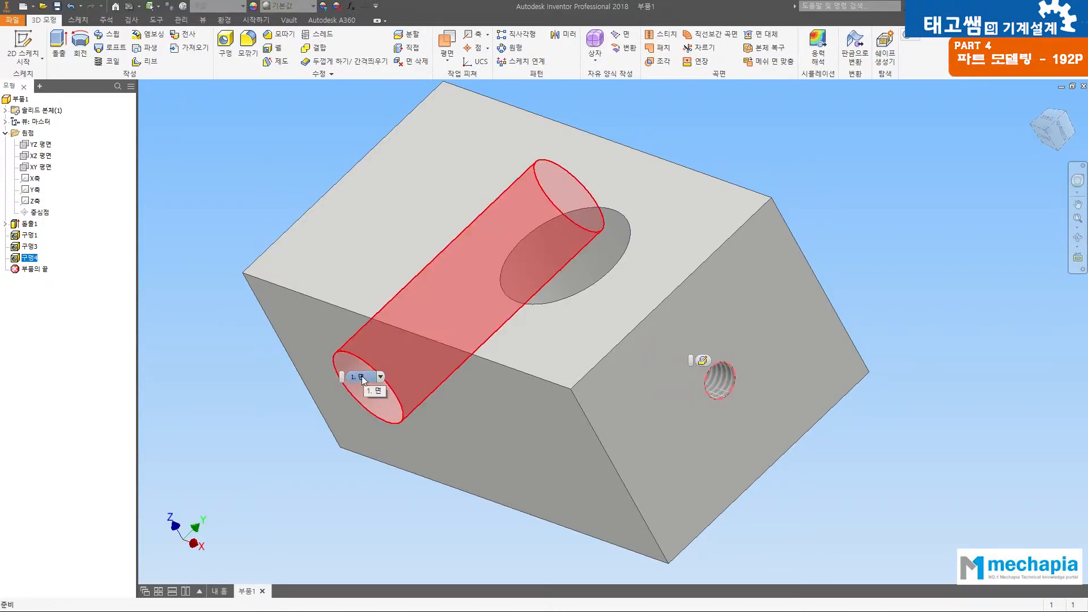
# Step: Reopen the M4 tapped hole for editing and switch its termination to Distance
pyautogui.click(38, 259)
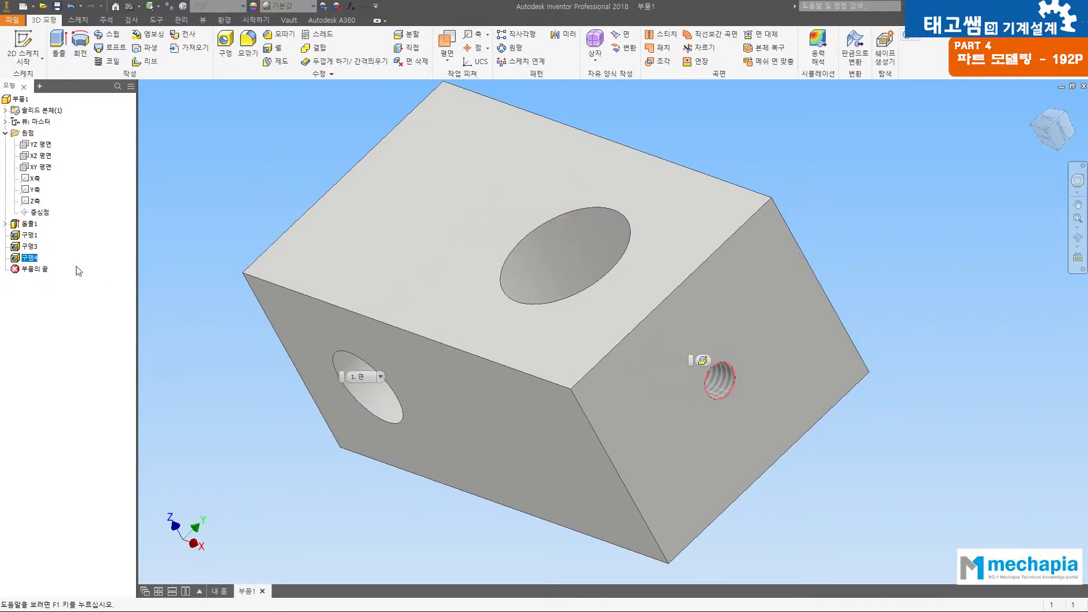
pyautogui.doubleClick(12, 260)
pyautogui.moveTo(689, 421); pyautogui.dragTo(540, 419, button='middle')
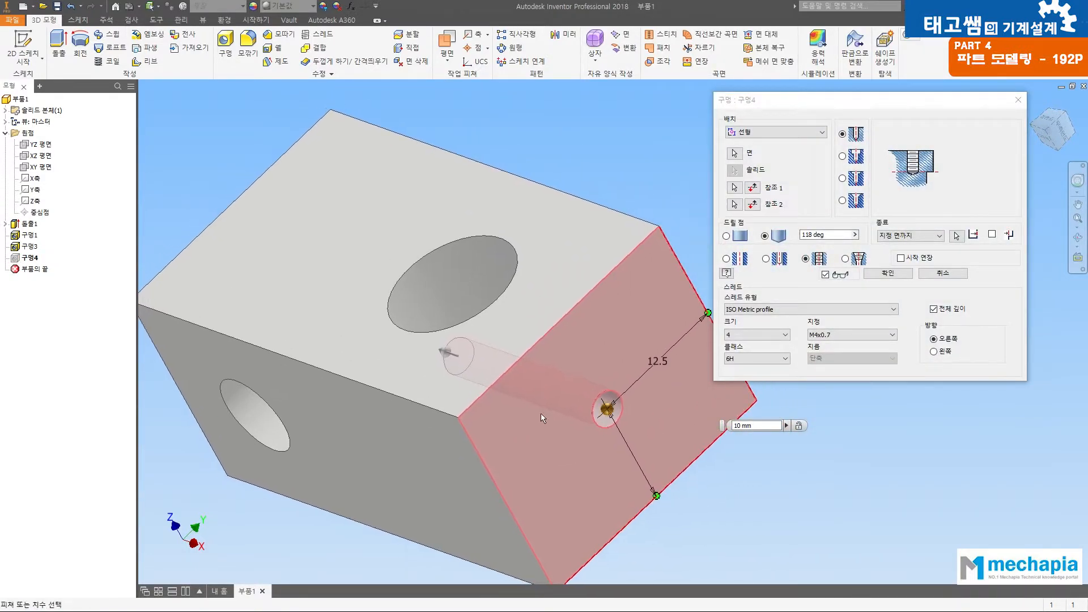
pyautogui.click(900, 245)
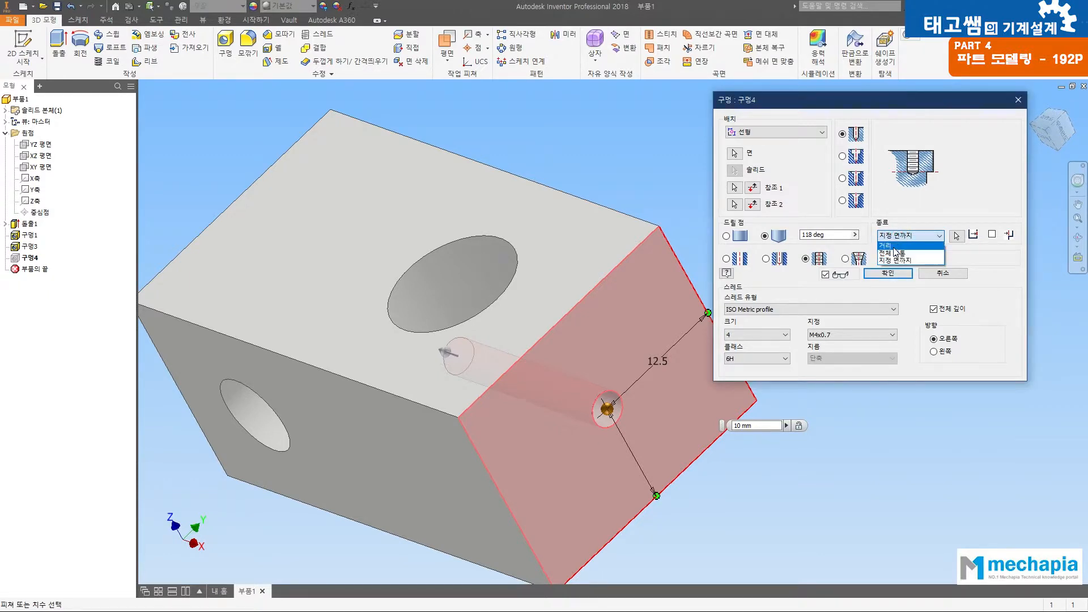
pyautogui.click(896, 250)
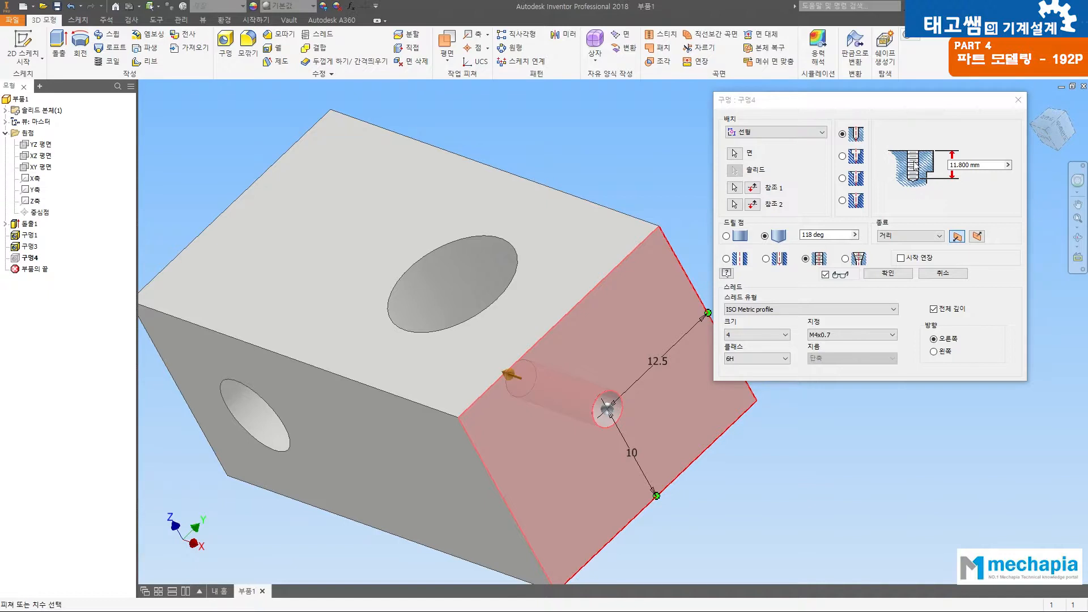
pyautogui.press('F4')
pyautogui.moveTo(537, 291); pyautogui.dragTo(645, 442)
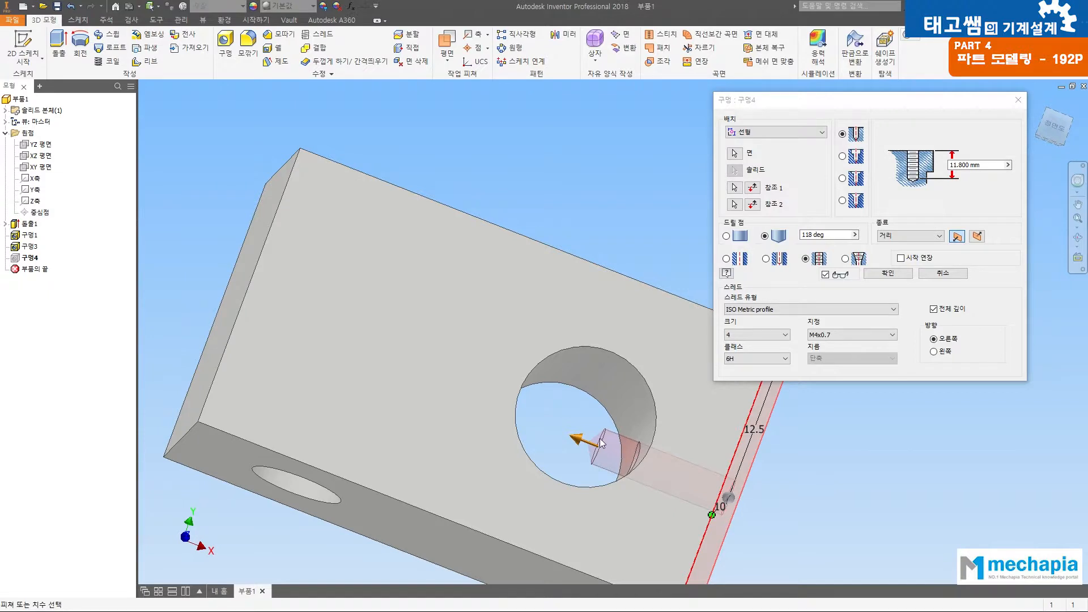
# Step: Set the tapped hole's depth to 8 mm and examine how its end meets the 12 mm hole's curved wall
pyautogui.click(934, 161)
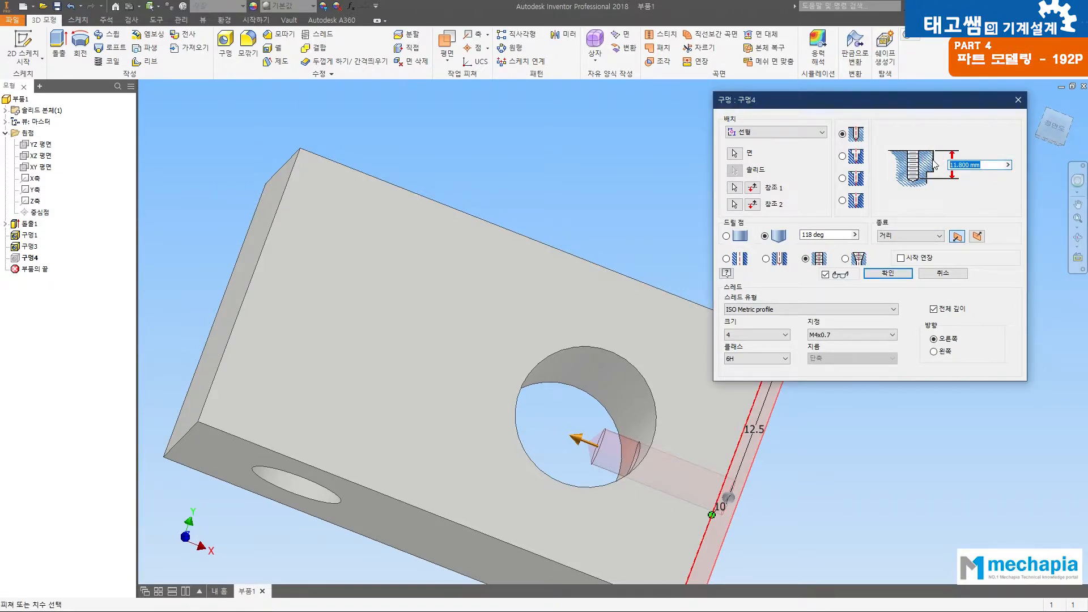
pyautogui.write('8')
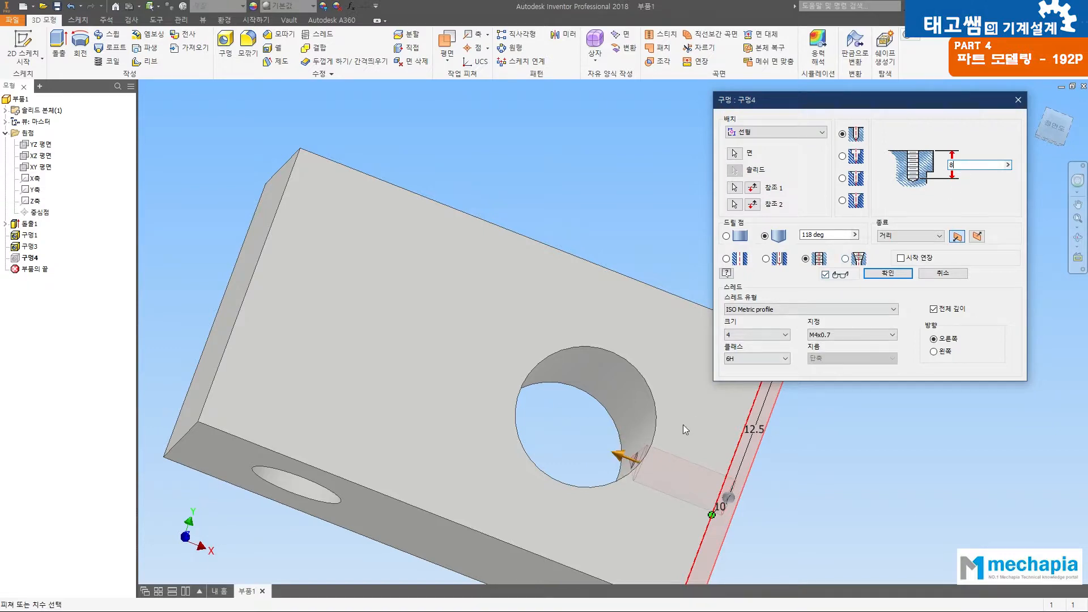
pyautogui.moveTo(624, 361); pyautogui.dragTo(686, 421, button='middle')
pyautogui.scroll(3, 637, 397)
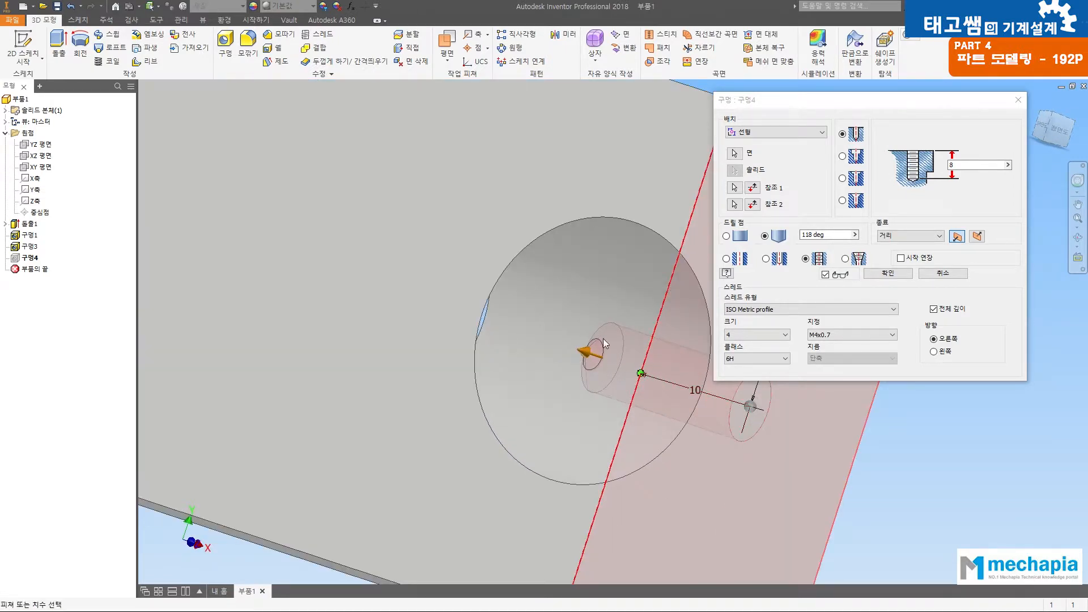
pyautogui.scroll(-5, 607, 337)
pyautogui.press('F4')
pyautogui.moveTo(588, 336); pyautogui.dragTo(450, 220)
# Step: End the tapped hole at a selected face again, choosing the 12 mm hole's cylindrical wall, and accept the edit
pyautogui.click(909, 236)
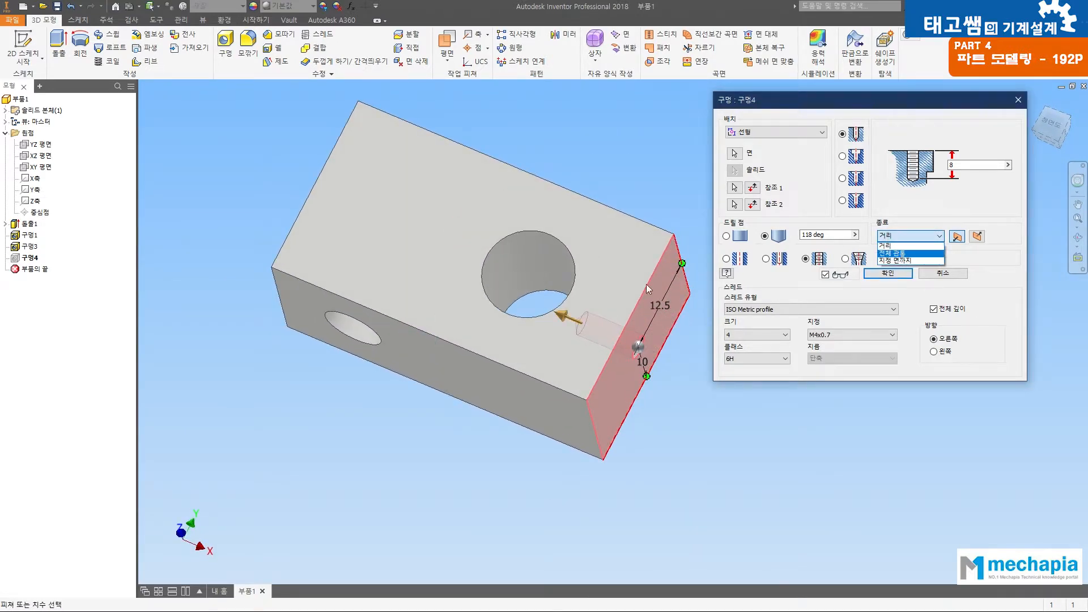
pyautogui.click(893, 260)
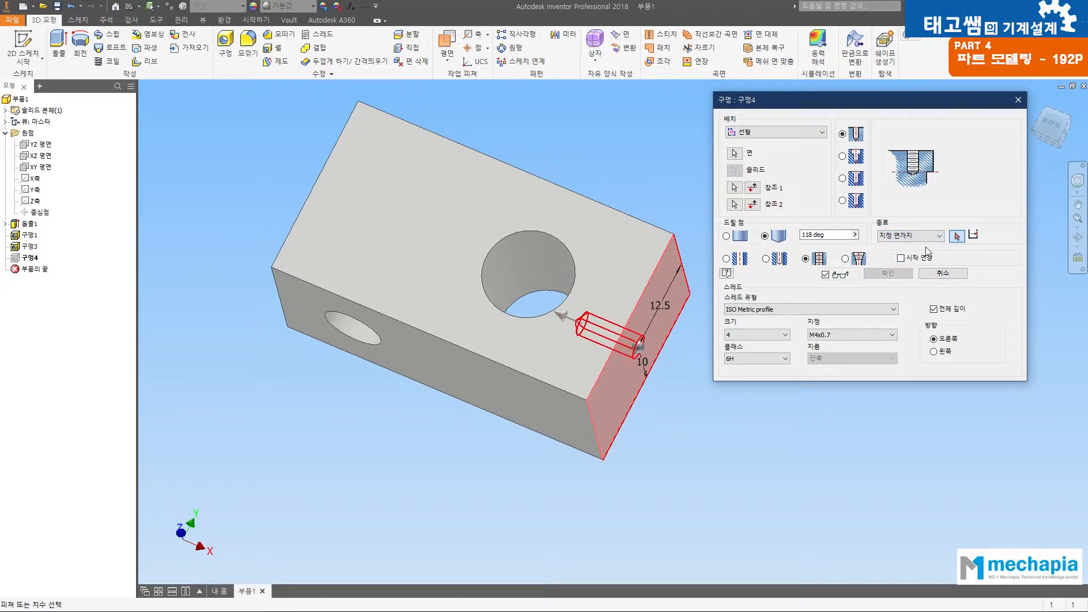
pyautogui.click(508, 265)
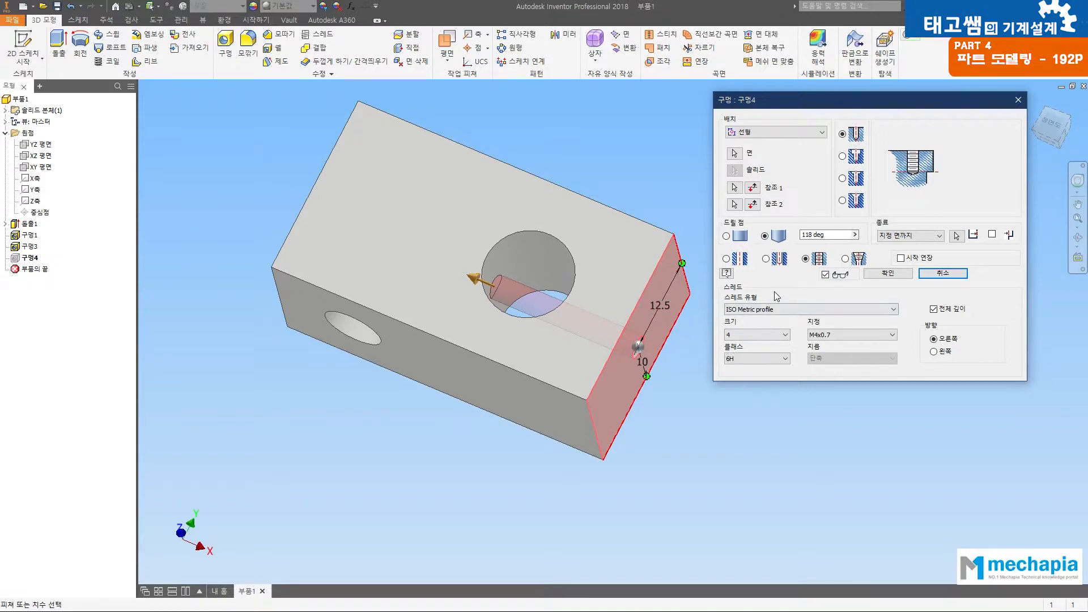
pyautogui.click(886, 274)
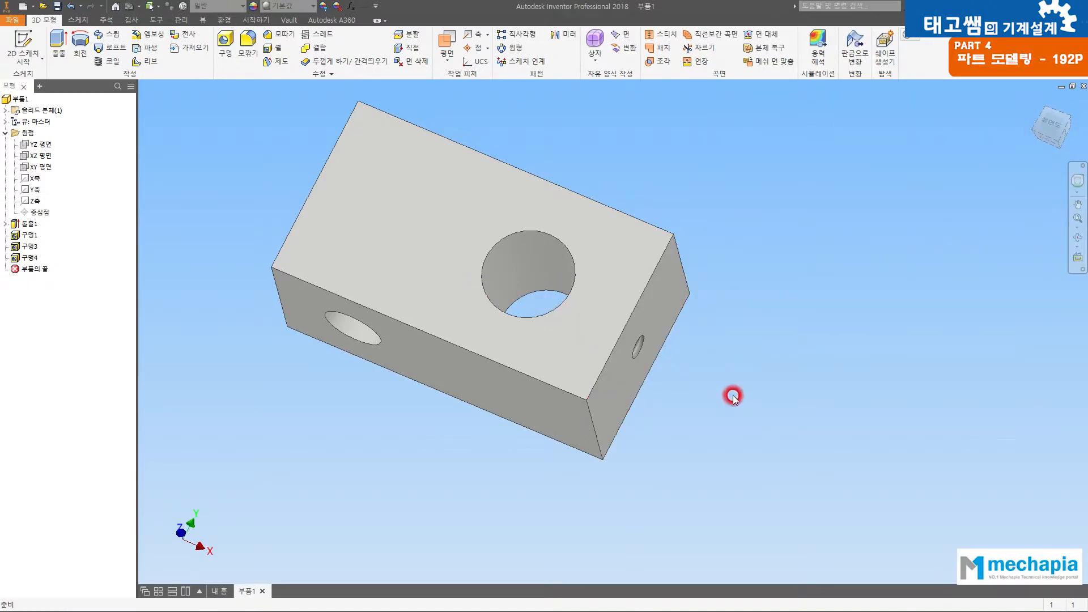
# Step: Inspect the edited M4 tapped hole and its thread from the end face
pyautogui.press('F4')
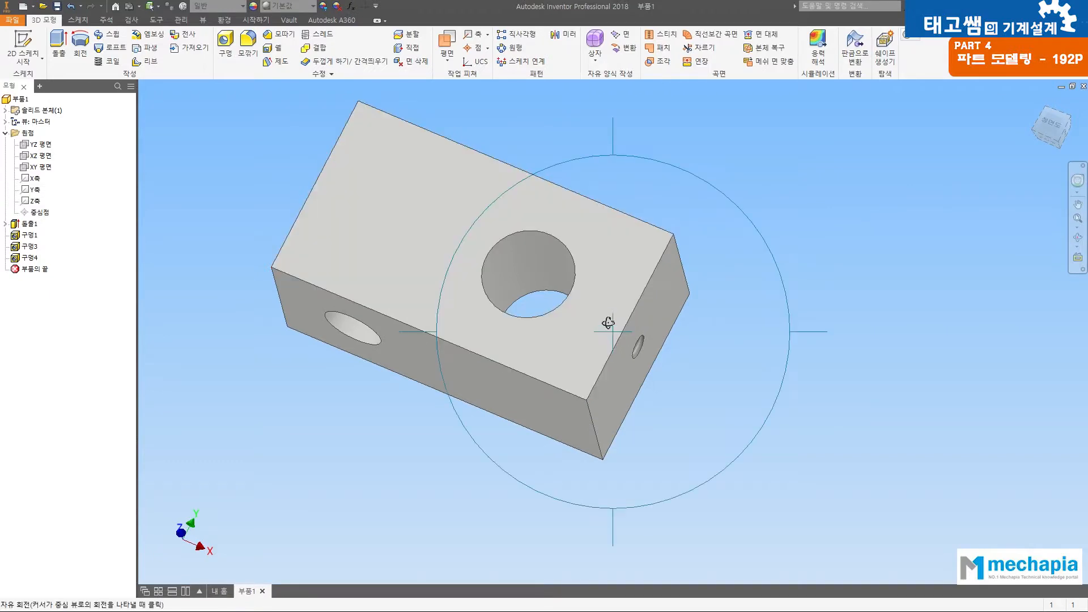
pyautogui.moveTo(608, 323); pyautogui.dragTo(451, 185)
pyautogui.moveTo(648, 316); pyautogui.dragTo(537, 372)
pyautogui.scroll(6, 624, 349)
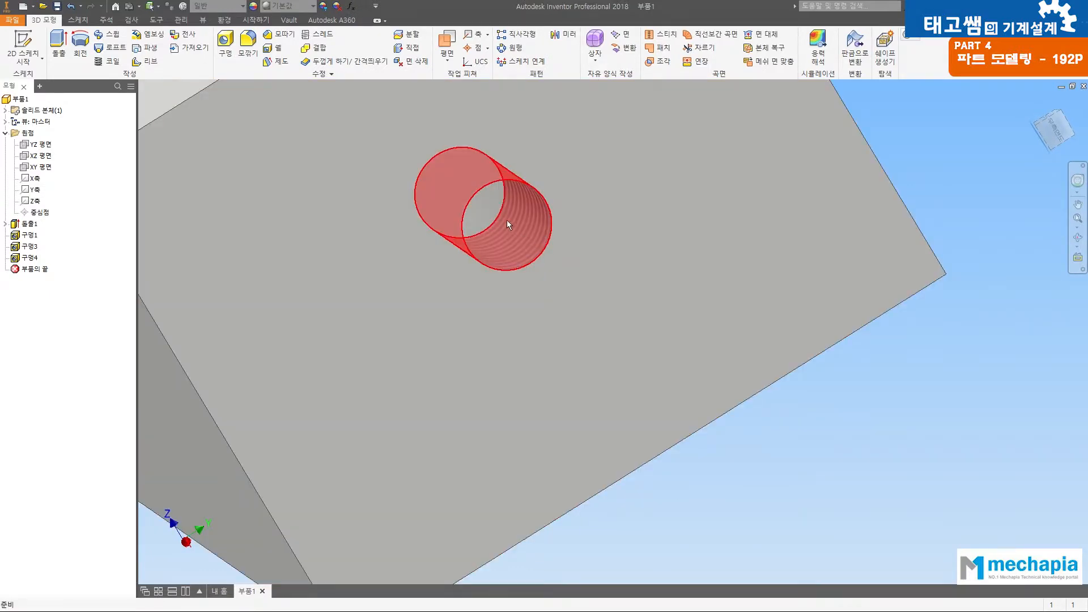
pyautogui.scroll(-5, 520, 231)
pyautogui.press('F4')
pyautogui.moveTo(521, 230); pyautogui.dragTo(715, 323)
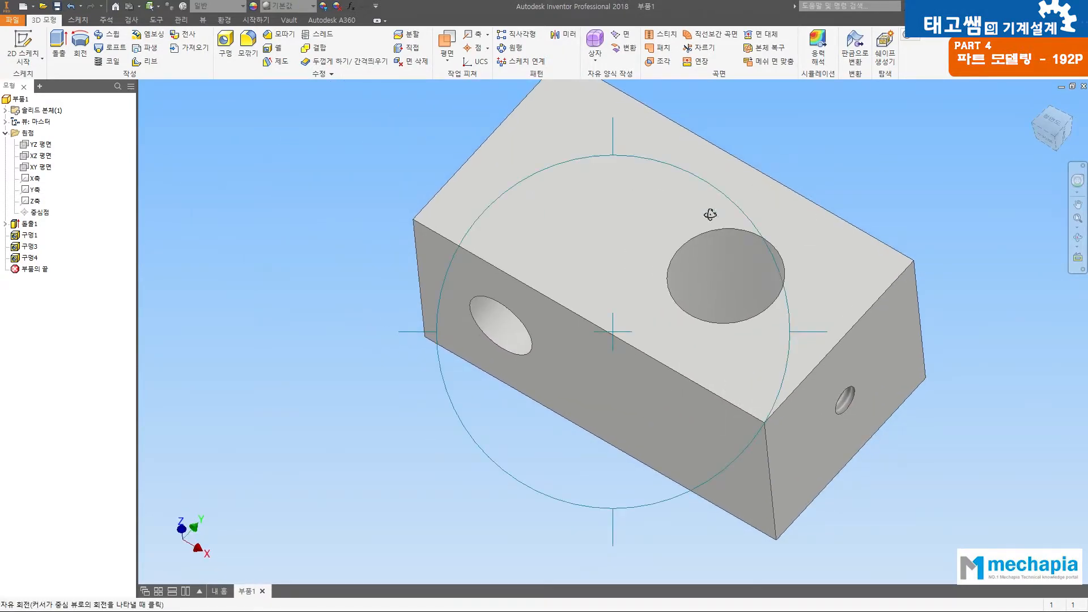
# Step: Turn to the plain end face nearest the 8 mm hole and check the second M4 hole's position dimensions in the PDF drawing
pyautogui.moveTo(663, 411); pyautogui.dragTo(731, 318)
pyautogui.moveTo(515, 327); pyautogui.dragTo(697, 279)
pyautogui.moveTo(484, 138); pyautogui.dragTo(645, 116)
pyautogui.click(897, 249)
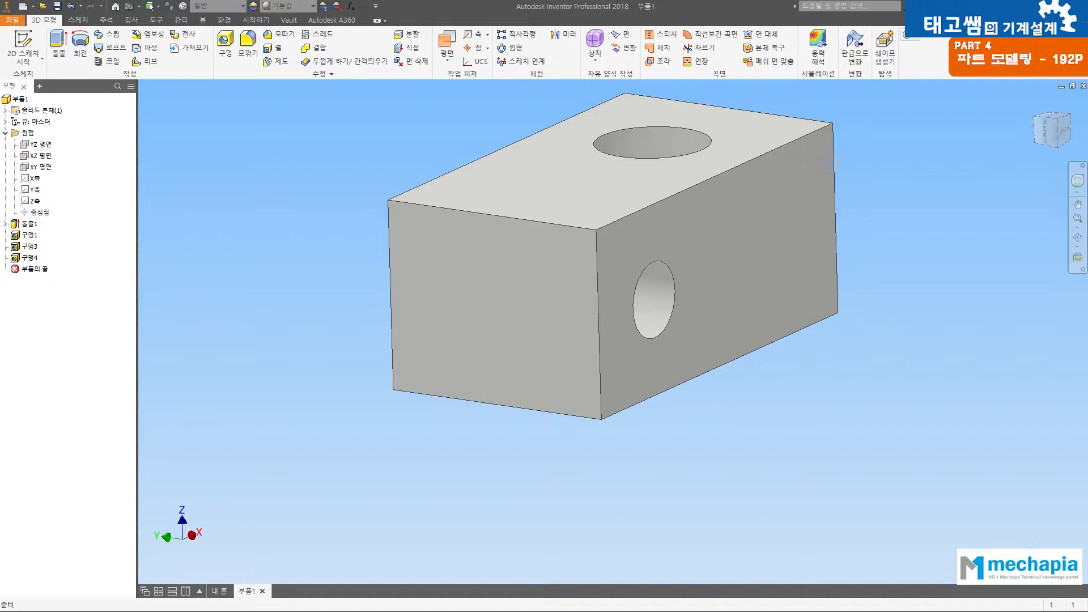
pyautogui.hotkey('alt', 'Tab')
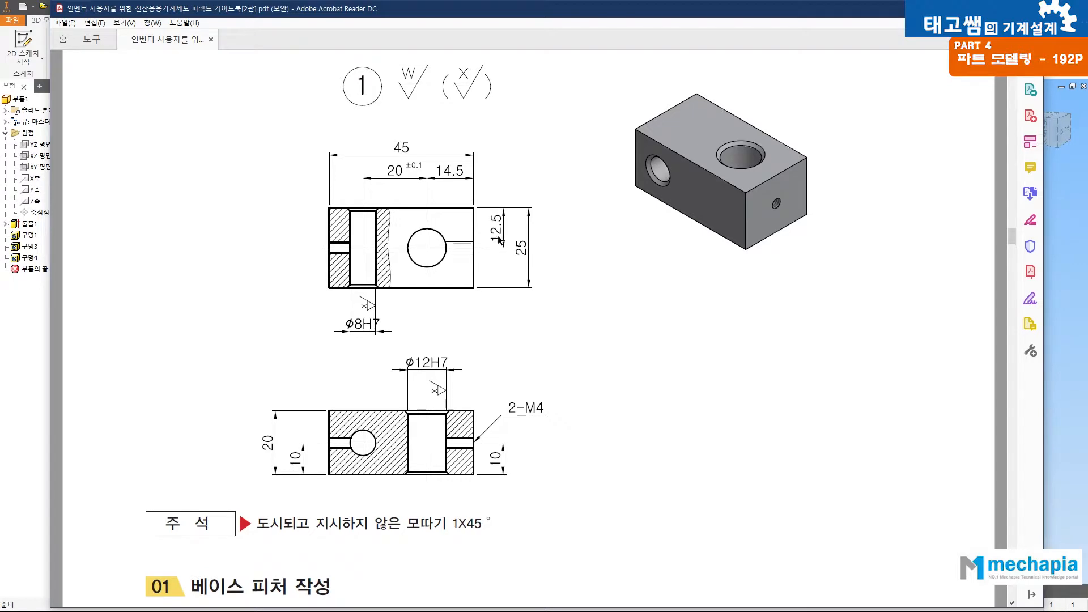
pyautogui.click(1058, 272)
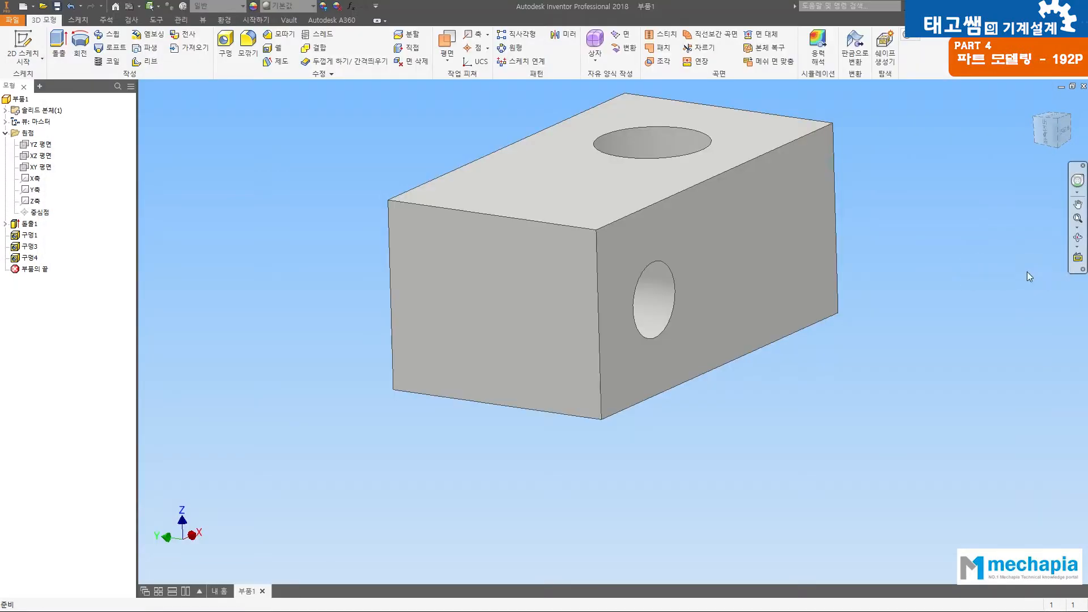
# Step: Place an M4x0.7 tapped hole on the plain end face, 10 mm from its bottom edge and 12.5 mm from its vertical edge
pyautogui.click(225, 44)
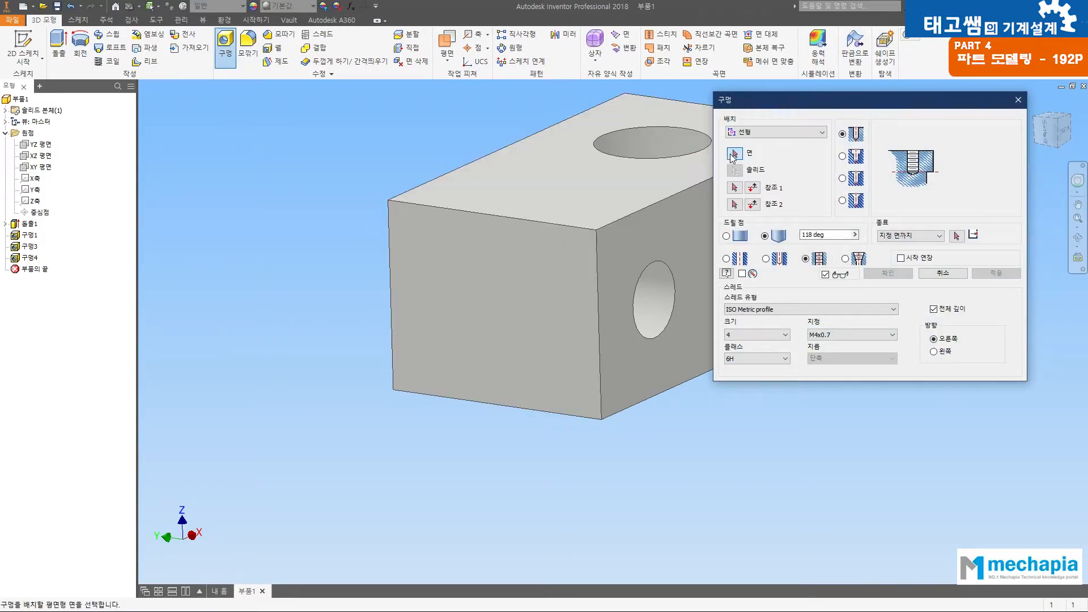
pyautogui.click(486, 299)
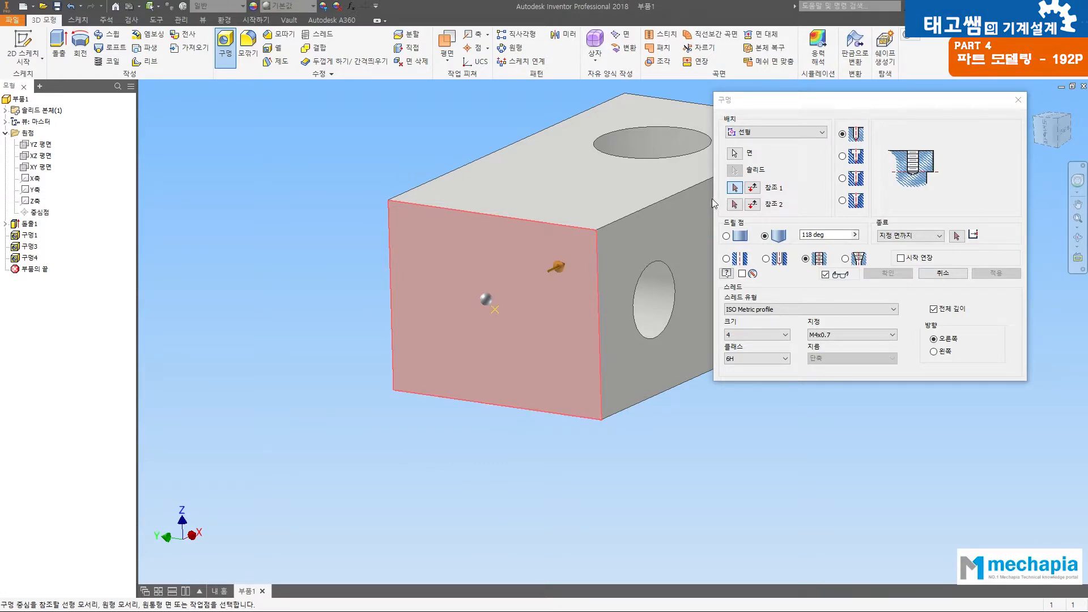
pyautogui.click(509, 407)
pyautogui.write('1')
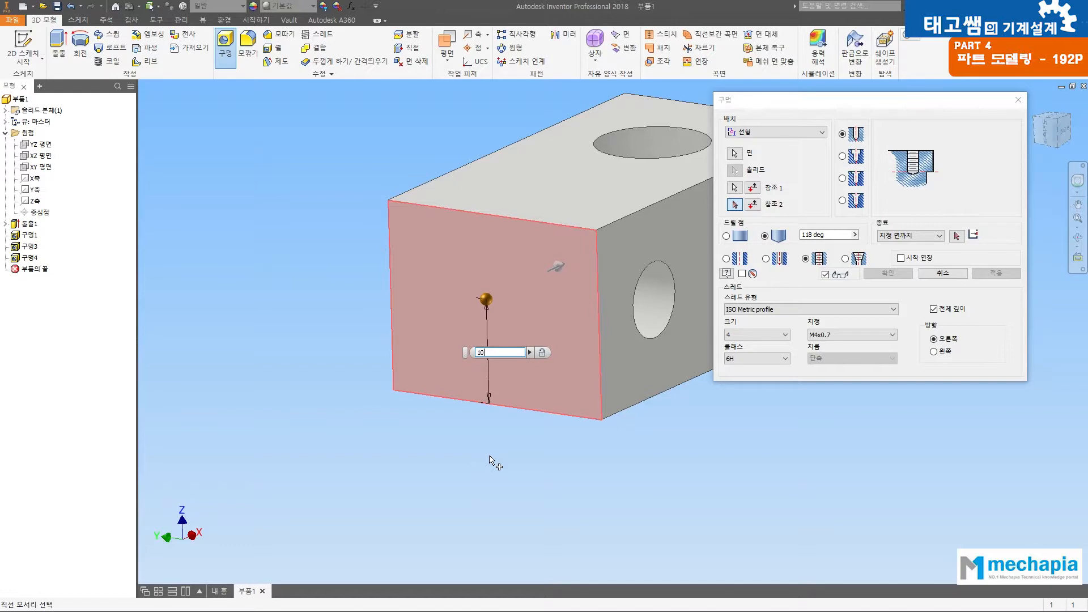
pyautogui.write('0')
pyautogui.press('Return')
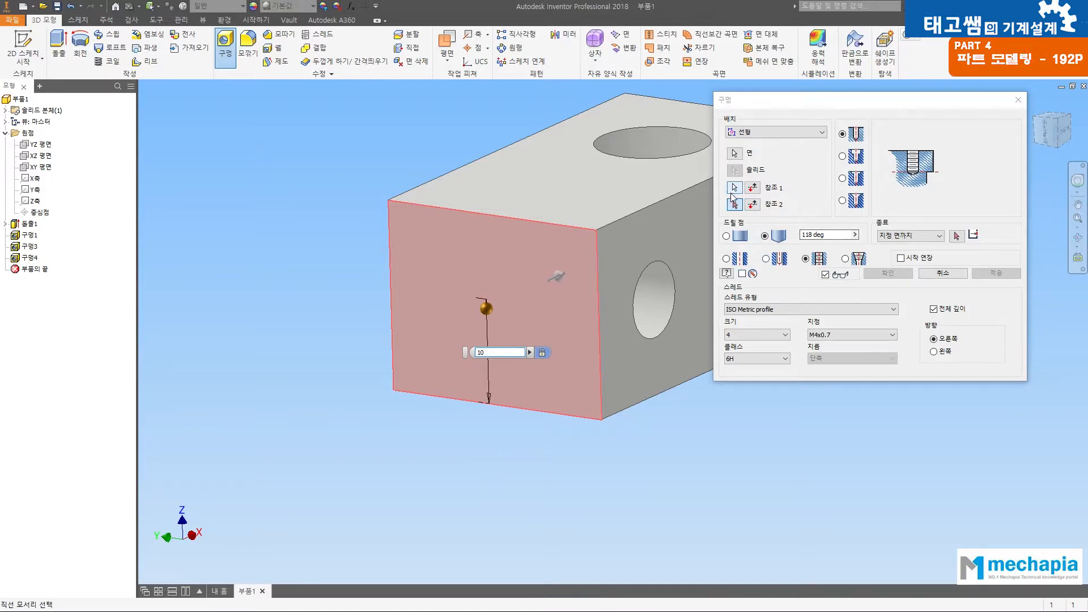
pyautogui.click(598, 297)
pyautogui.write('12.5')
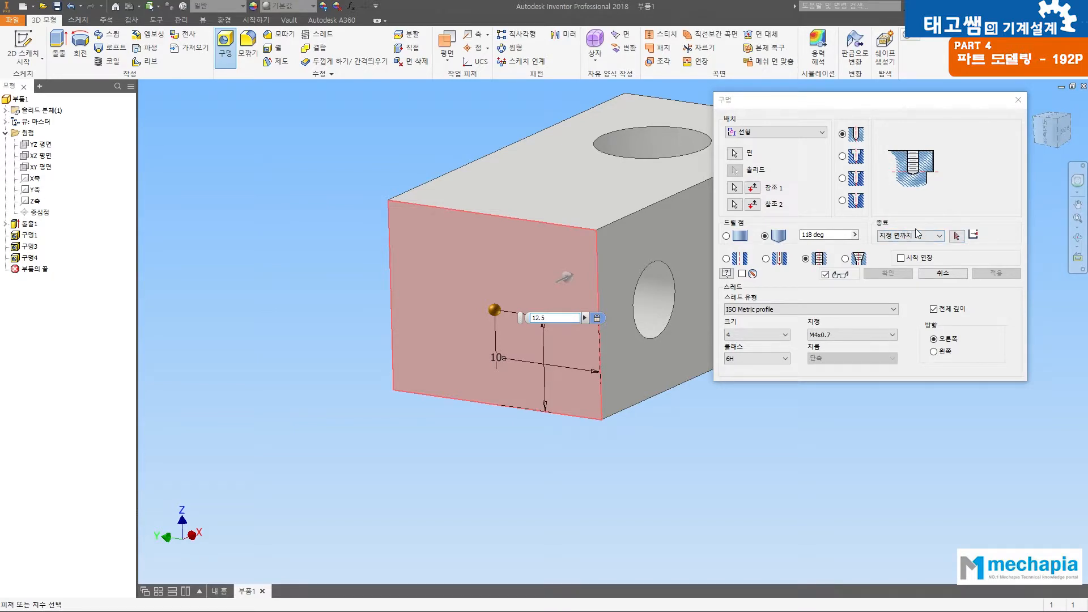
# Step: End the new tapped hole at the 8 mm hole's cylindrical wall and create it
pyautogui.click(957, 237)
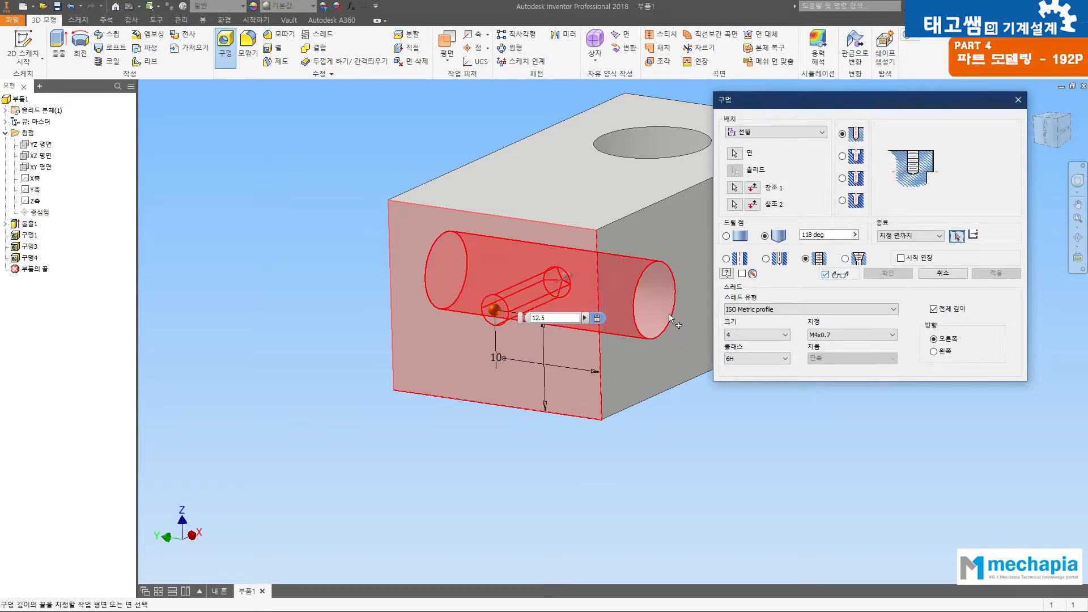
pyautogui.press('F4')
pyautogui.moveTo(572, 286); pyautogui.dragTo(314, 262)
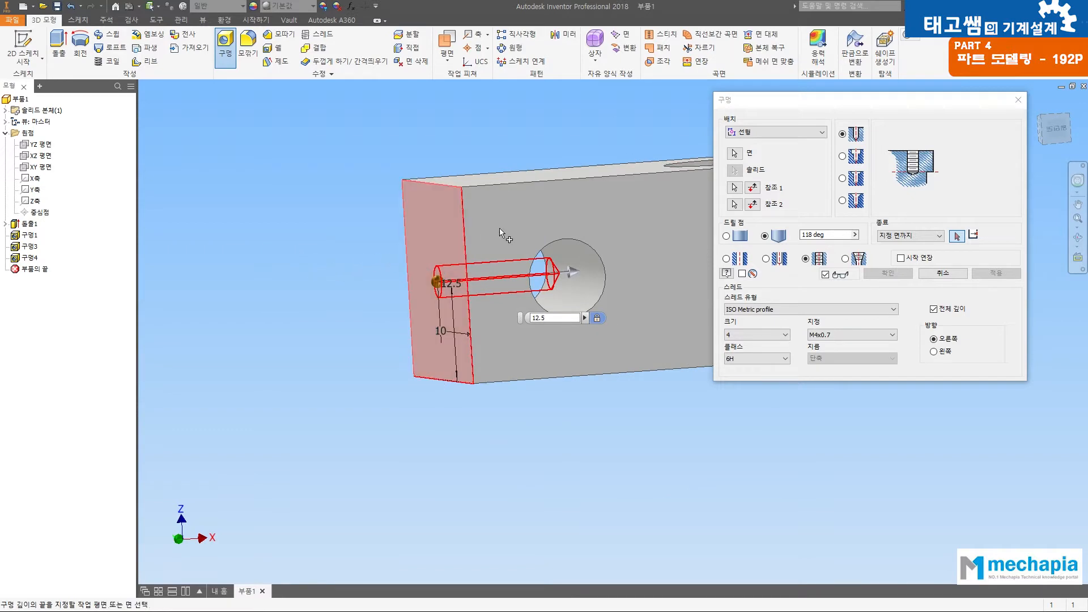
pyautogui.click(589, 263)
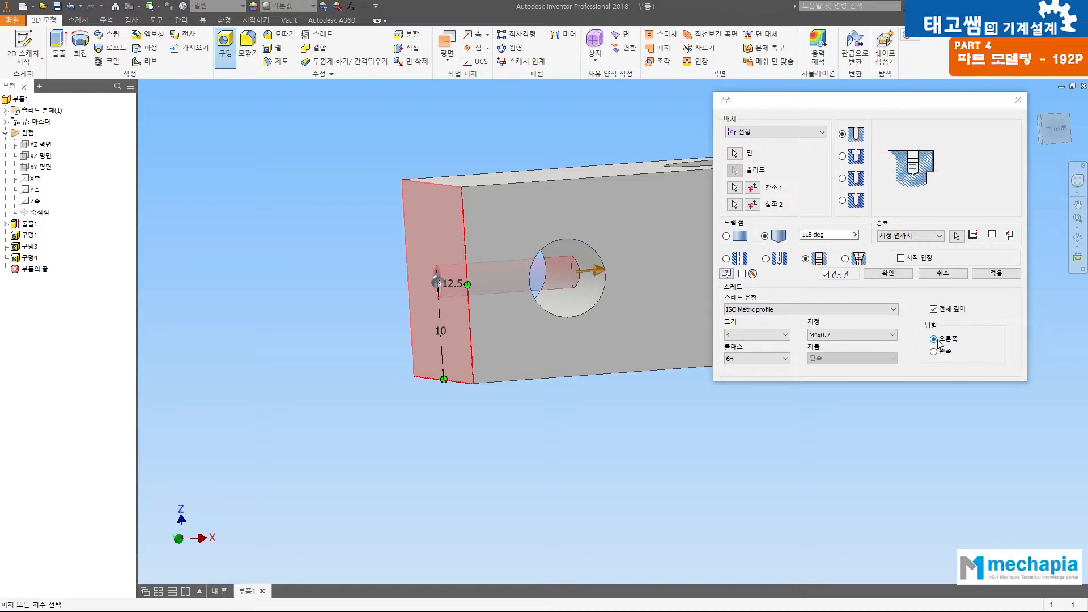
pyautogui.click(888, 274)
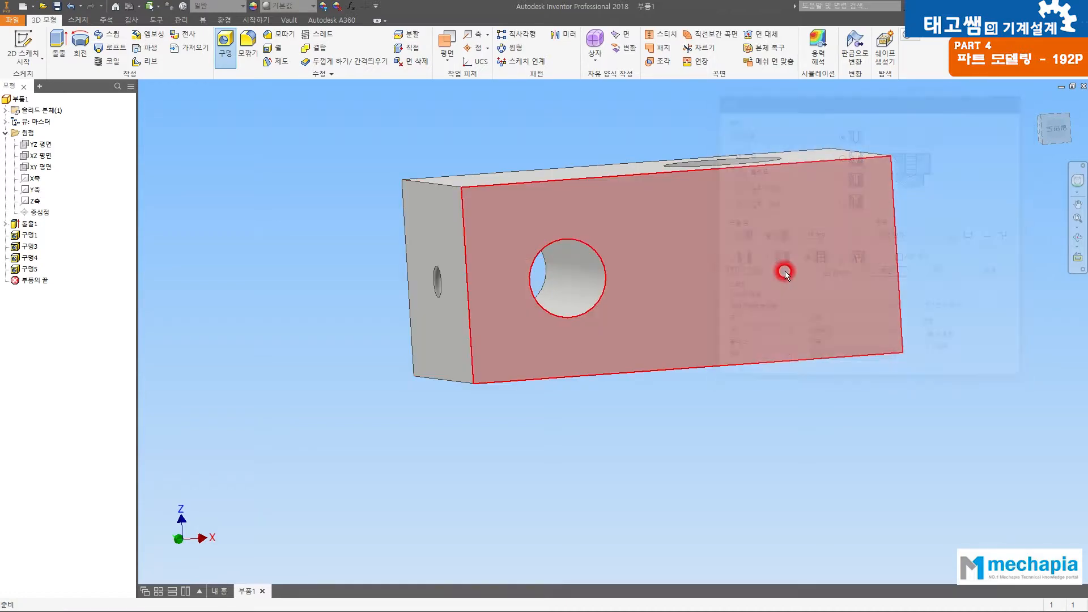
# Step: Inspect both M4 tapped holes, their threads and the overall block from several sides
pyautogui.keyDown('shift'); pyautogui.moveTo(557, 299); pyautogui.dragTo(923, 284, button='middle'); pyautogui.keyUp('shift')
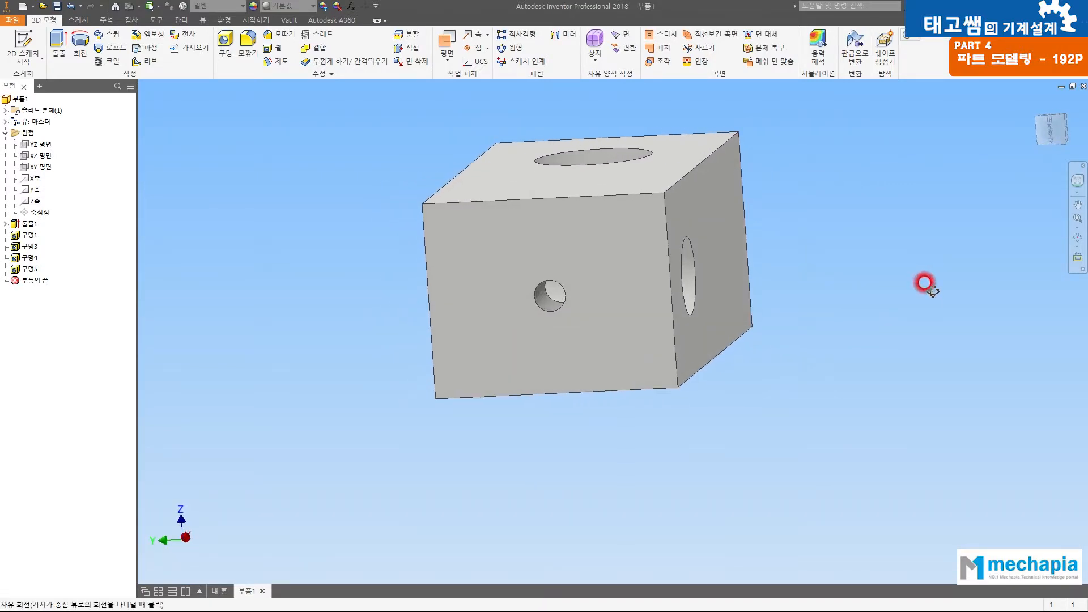
pyautogui.scroll(5, 594, 321)
pyautogui.scroll(-4, 521, 288)
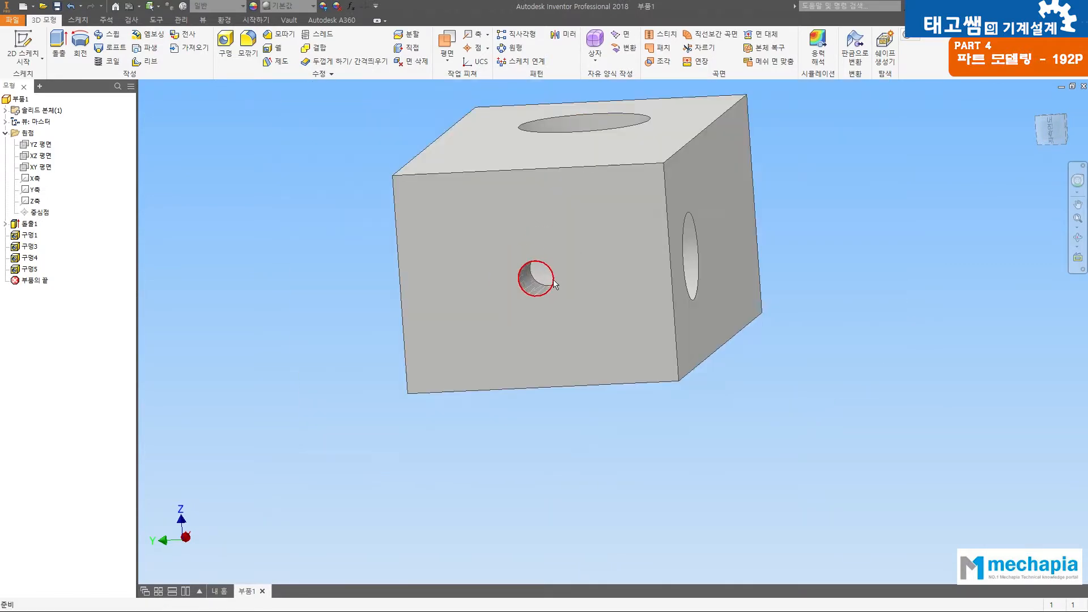
pyautogui.press('F4')
pyautogui.moveTo(725, 236); pyautogui.dragTo(488, 274)
pyautogui.moveTo(745, 220); pyautogui.dragTo(437, 362)
pyautogui.press('Escape')
pyautogui.scroll(2, 787, 261)
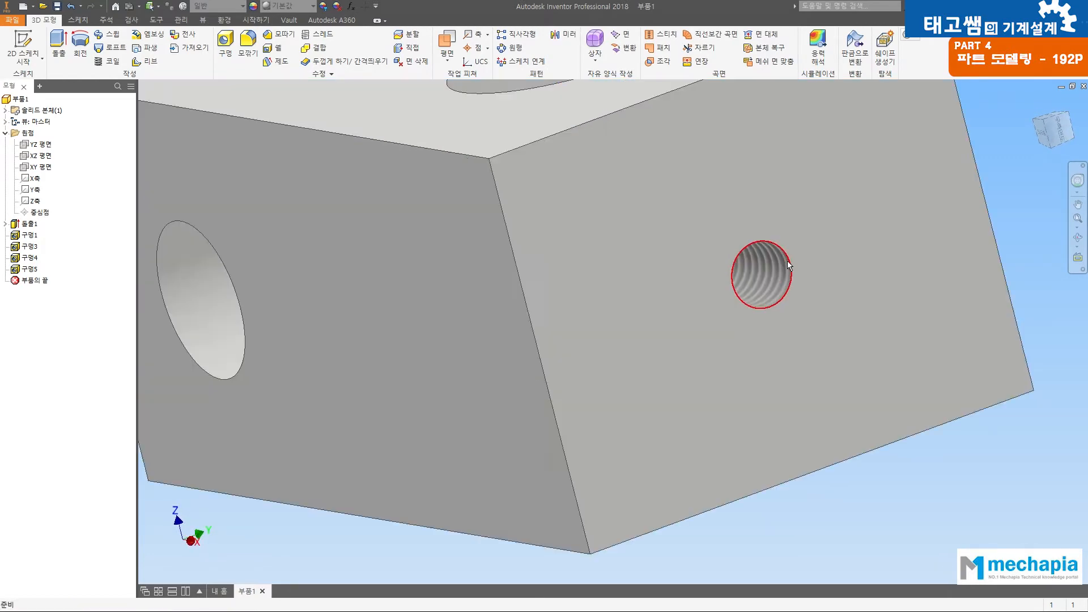
pyautogui.scroll(-5, 771, 265)
pyautogui.press('F4')
pyautogui.moveTo(677, 262); pyautogui.dragTo(884, 253)
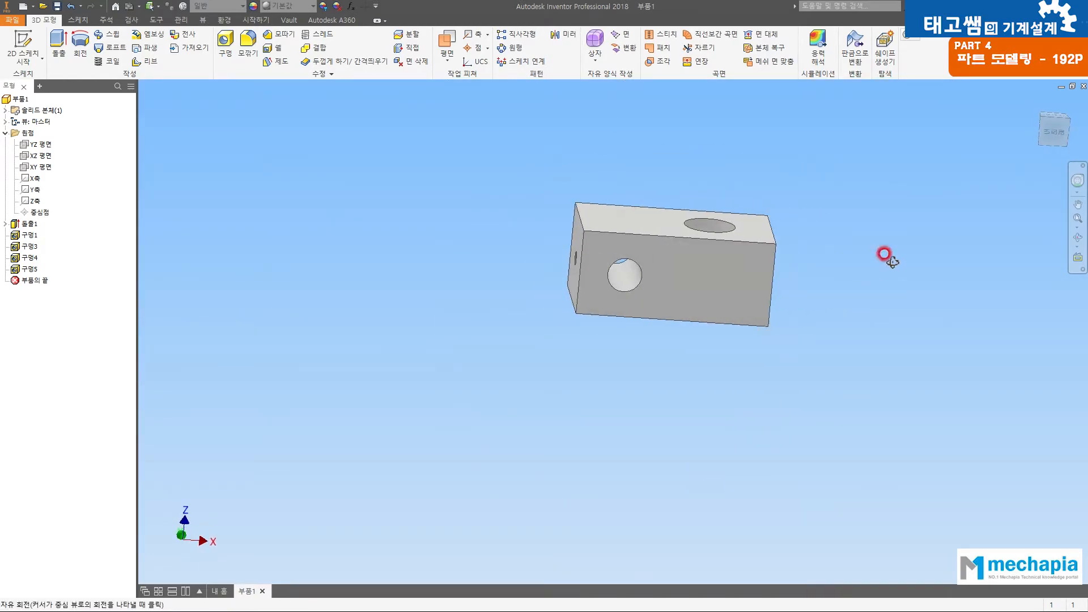
pyautogui.moveTo(662, 254); pyautogui.dragTo(550, 284, button='middle')
pyautogui.press('F4')
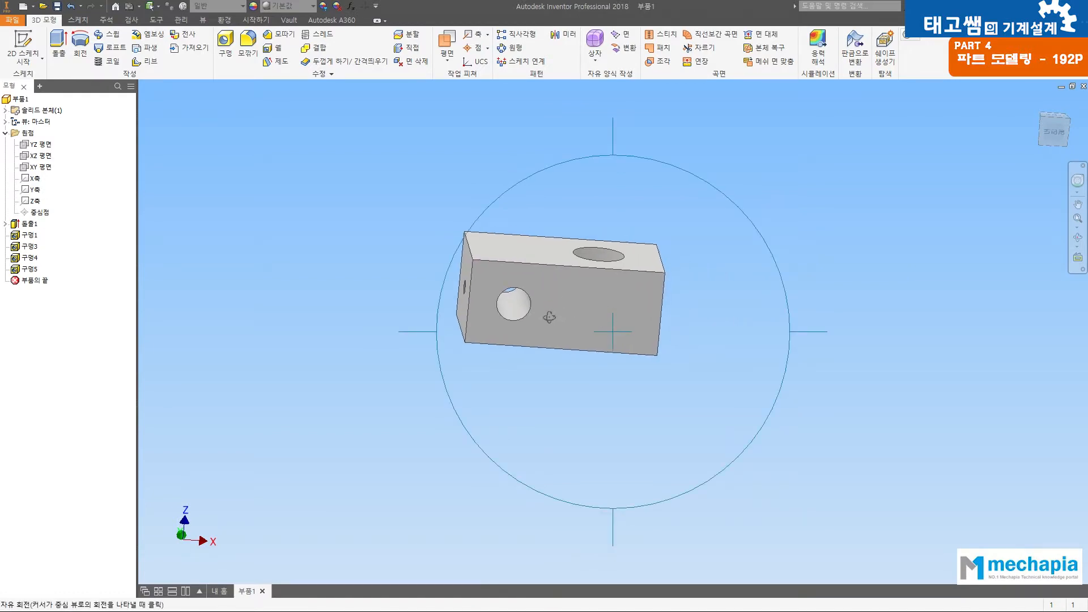
pyautogui.moveTo(541, 308); pyautogui.dragTo(584, 363)
pyautogui.moveTo(758, 185); pyautogui.dragTo(691, 141)
pyautogui.scroll(3, 542, 262)
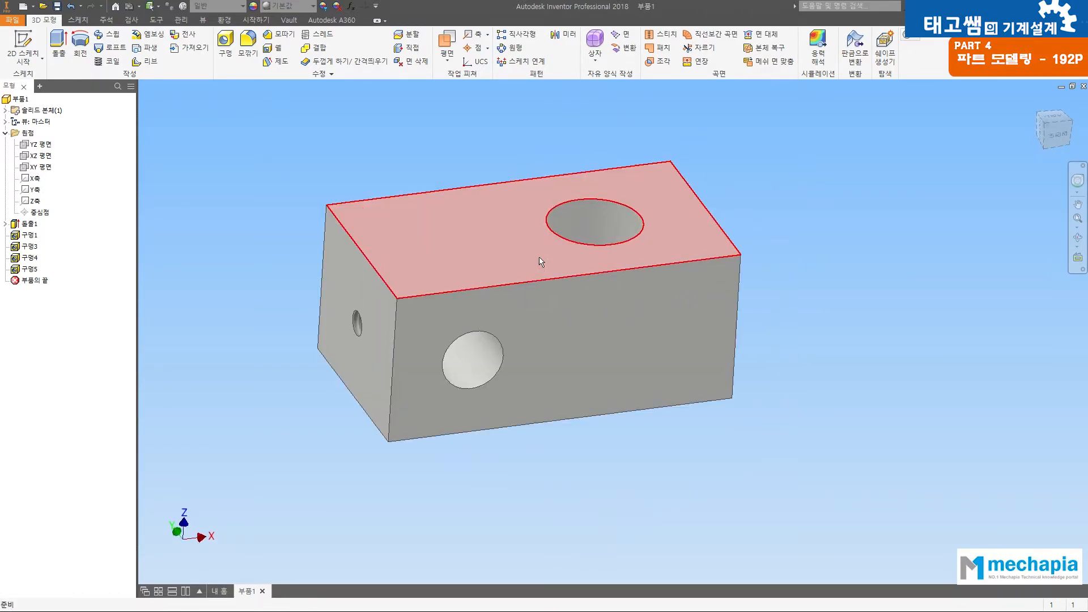
pyautogui.moveTo(545, 236); pyautogui.dragTo(635, 267, button='middle')
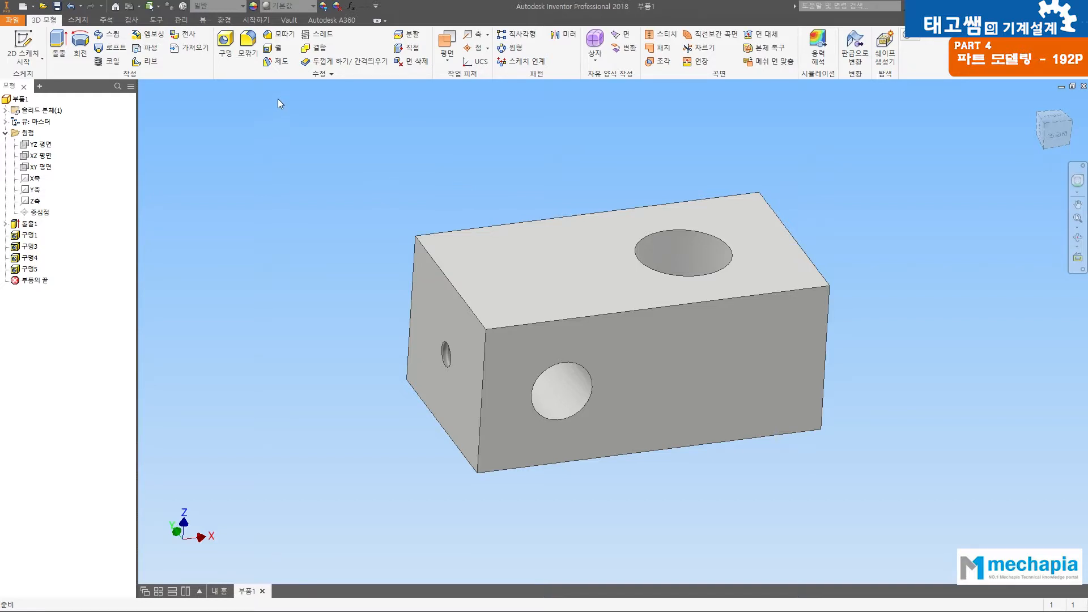
# Step: Chamfer the 12 mm hole's upper rim and both rims of the 8 mm hole with a distance of 1 mm
pyautogui.click(284, 35)
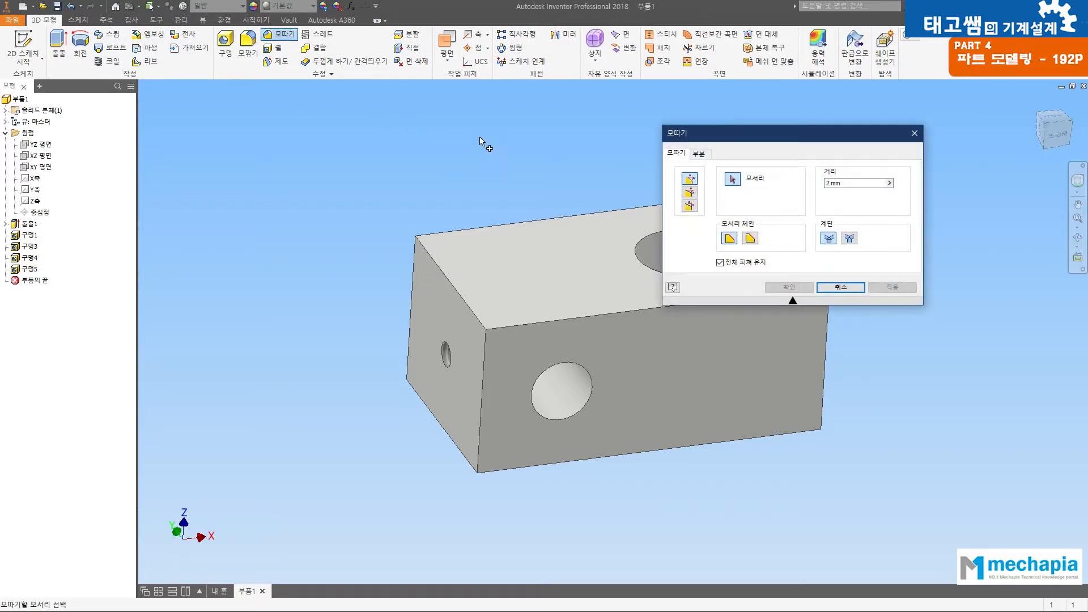
pyautogui.moveTo(606, 182); pyautogui.dragTo(432, 165, button='middle')
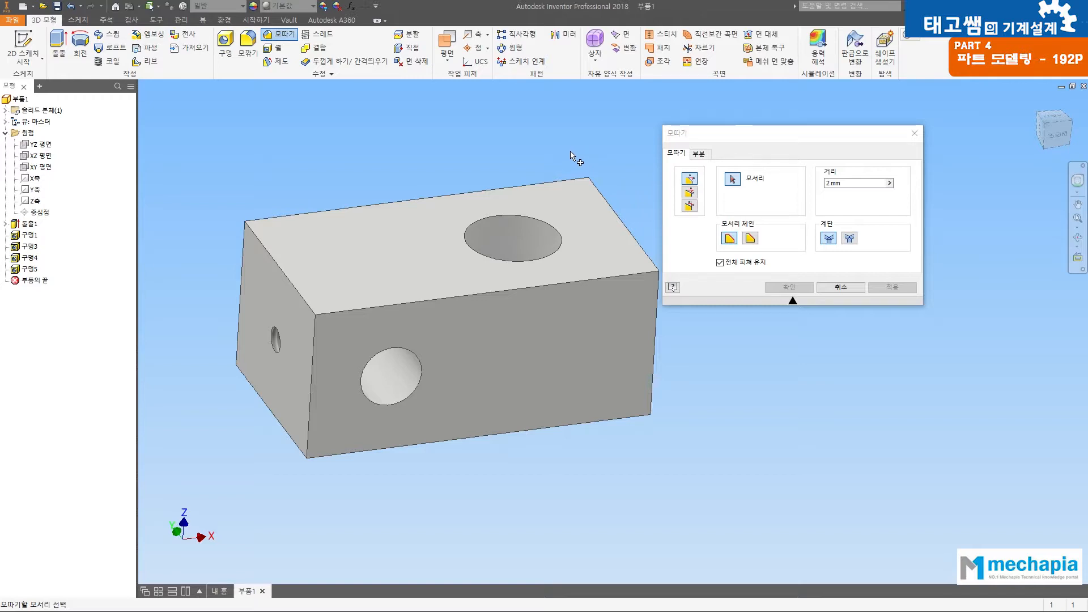
pyautogui.click(803, 178)
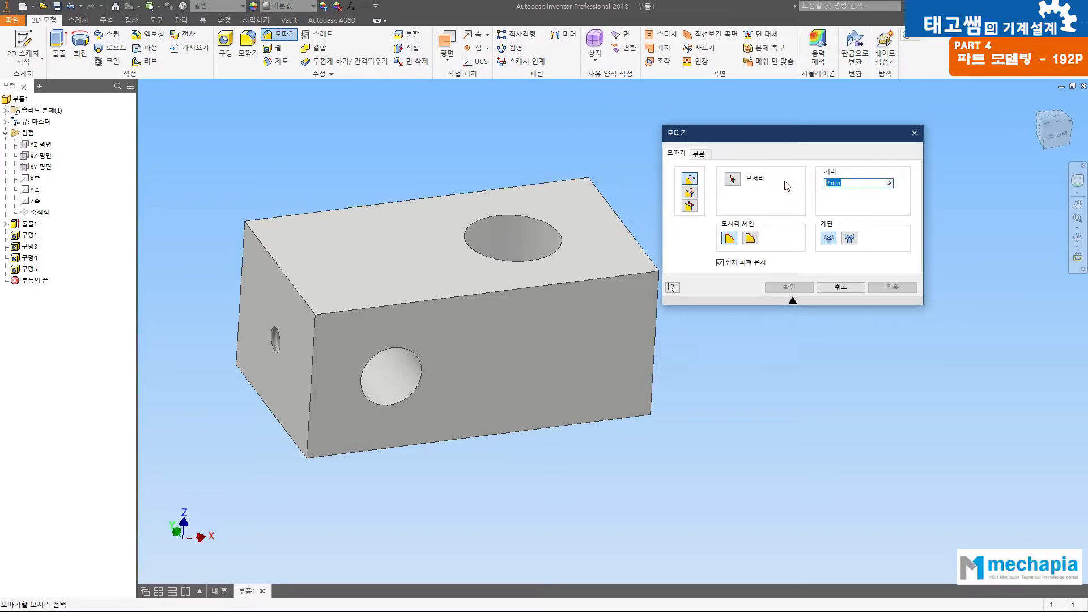
pyautogui.write('1')
pyautogui.click(512, 221)
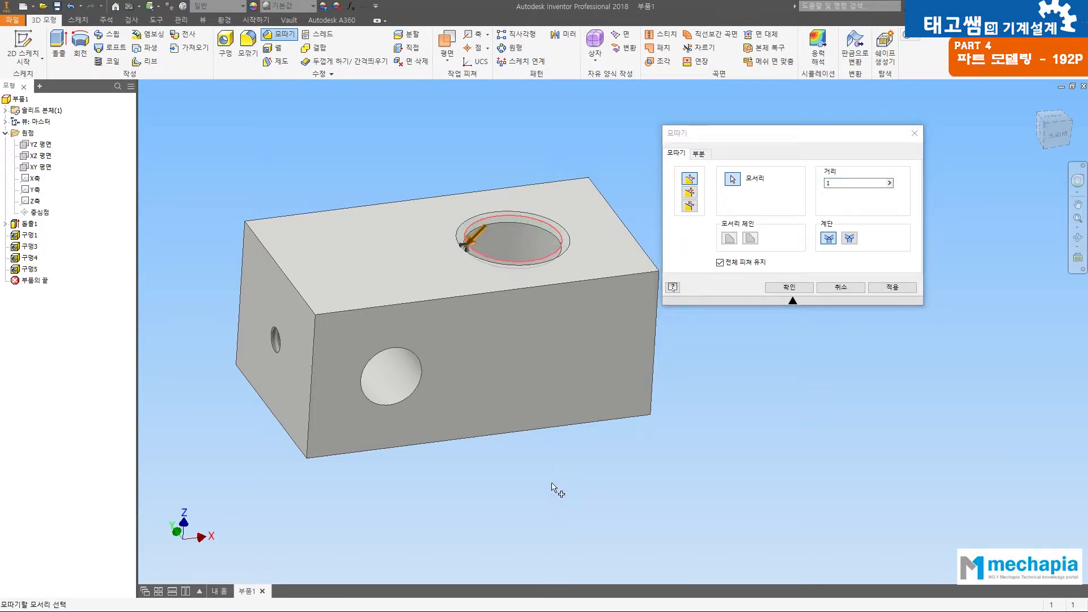
pyautogui.click(383, 405)
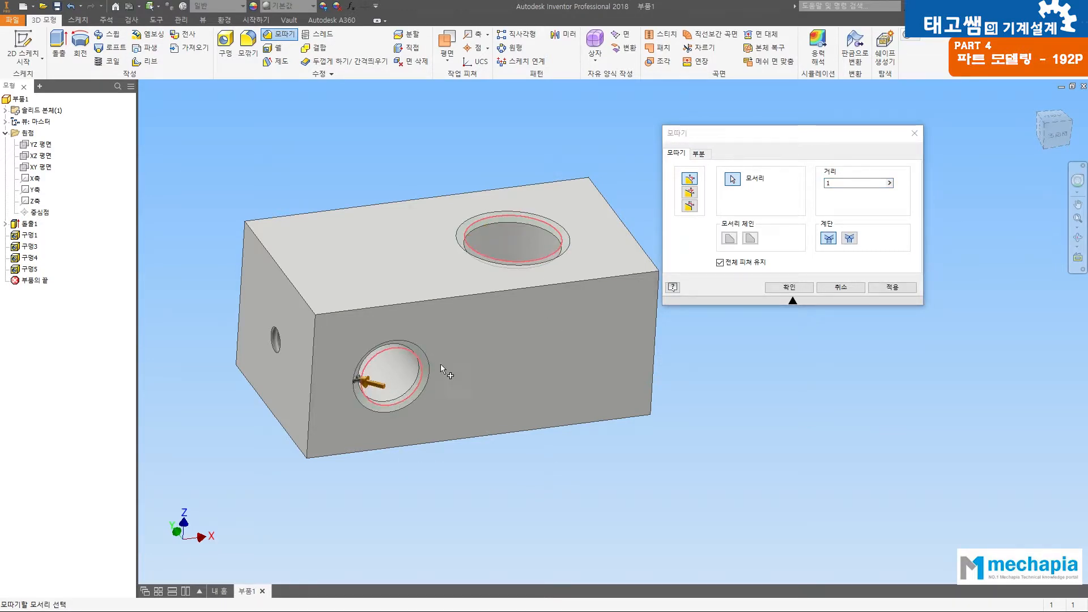
pyautogui.press('F4')
pyautogui.moveTo(448, 347); pyautogui.dragTo(814, 328)
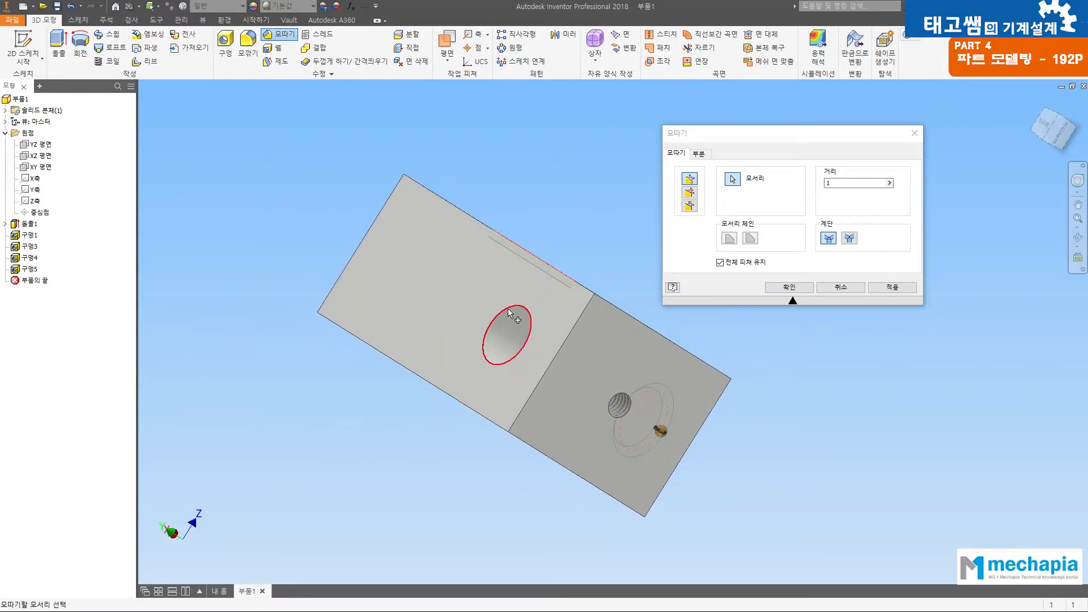
pyautogui.click(529, 330)
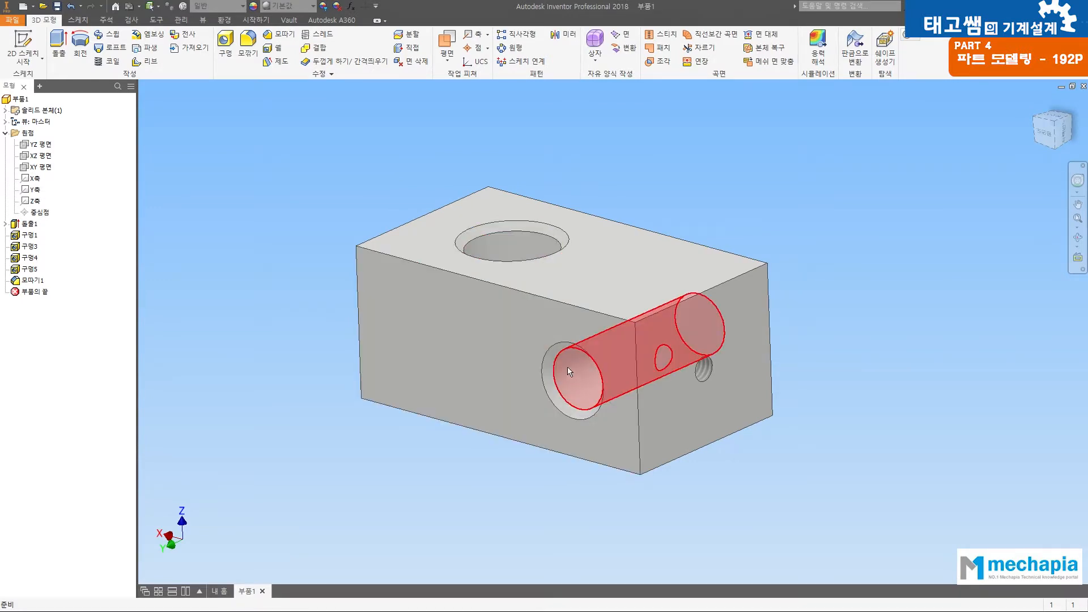
# Step: Edit the 1 mm chamfer to also include the 12 mm hole's rim on the block's underside
pyautogui.press('F4')
pyautogui.moveTo(535, 355); pyautogui.dragTo(270, 384)
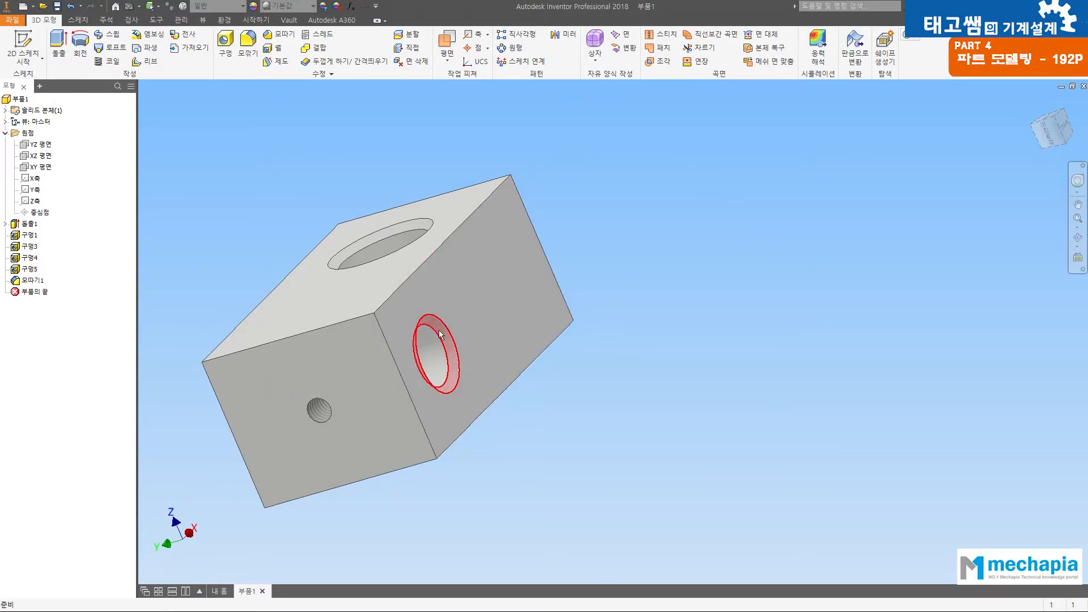
pyautogui.press('F4')
pyautogui.moveTo(418, 427); pyautogui.dragTo(445, 300)
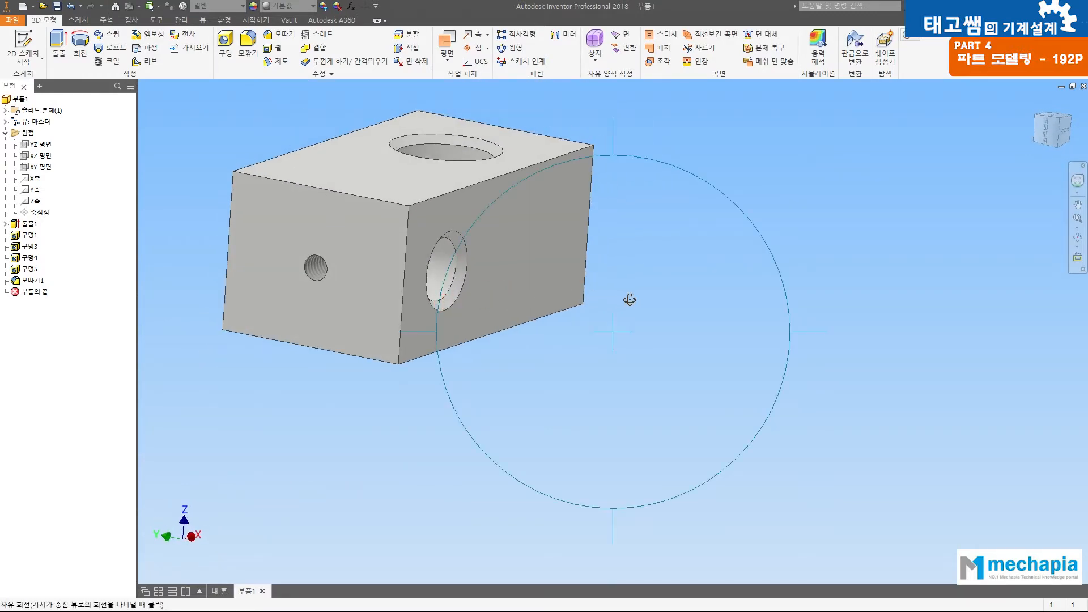
pyautogui.moveTo(627, 301); pyautogui.dragTo(640, 204)
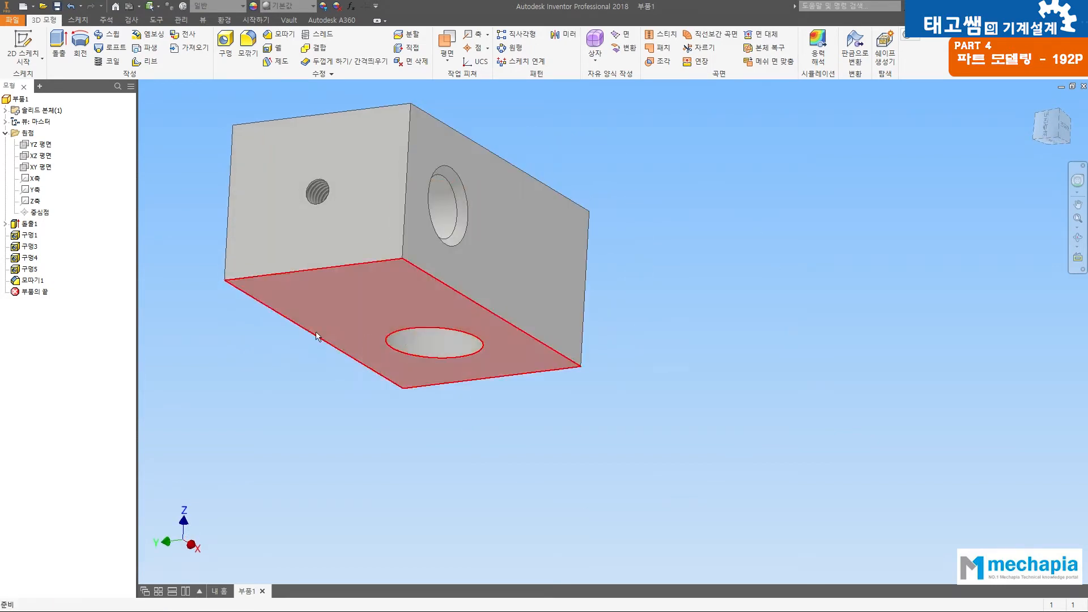
pyautogui.doubleClick(22, 281)
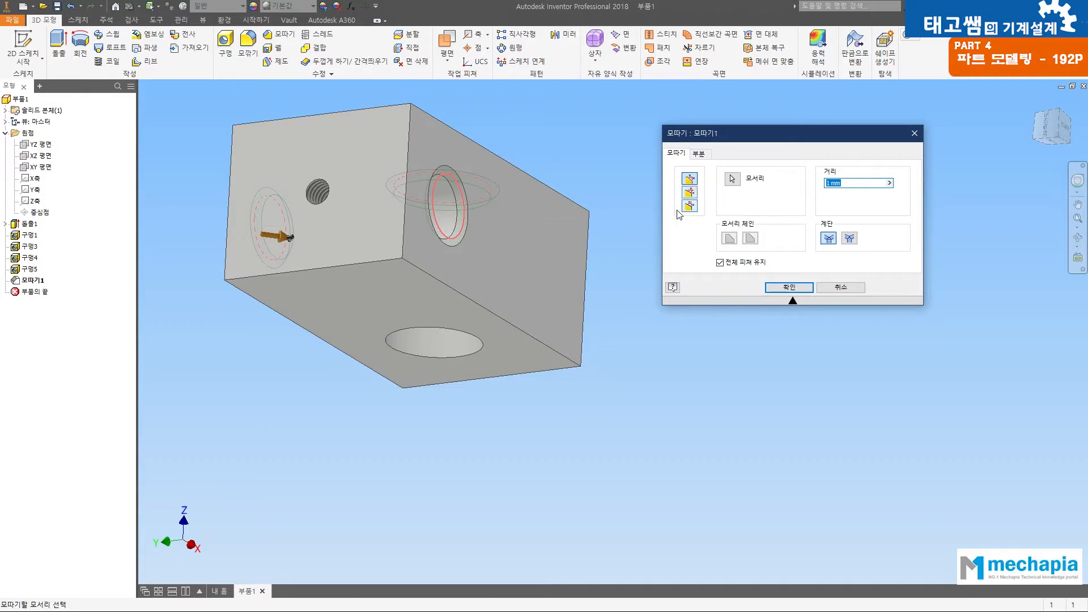
pyautogui.click(449, 334)
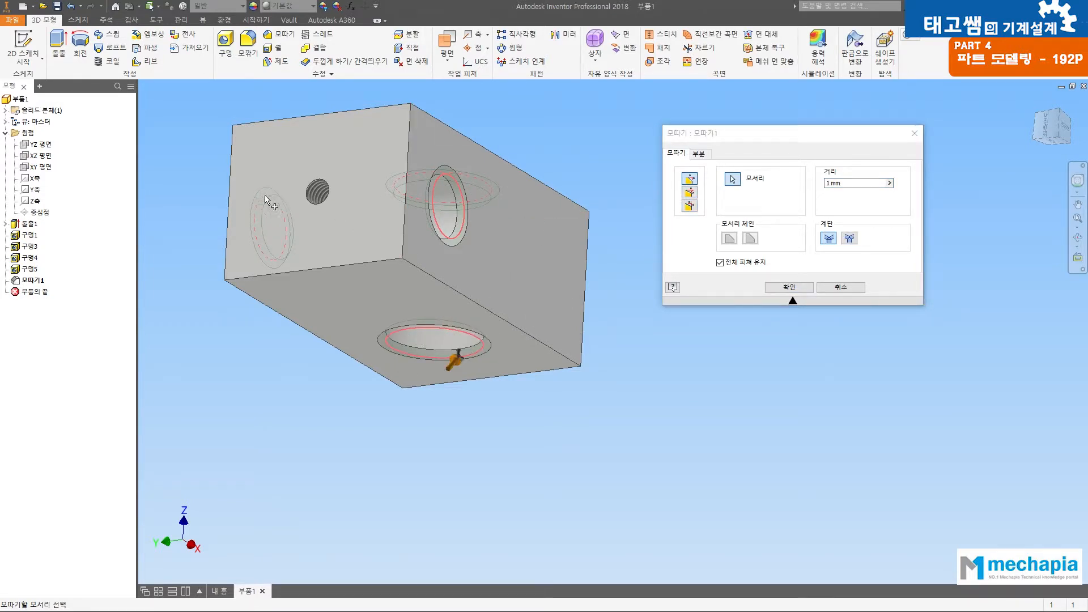
pyautogui.click(782, 287)
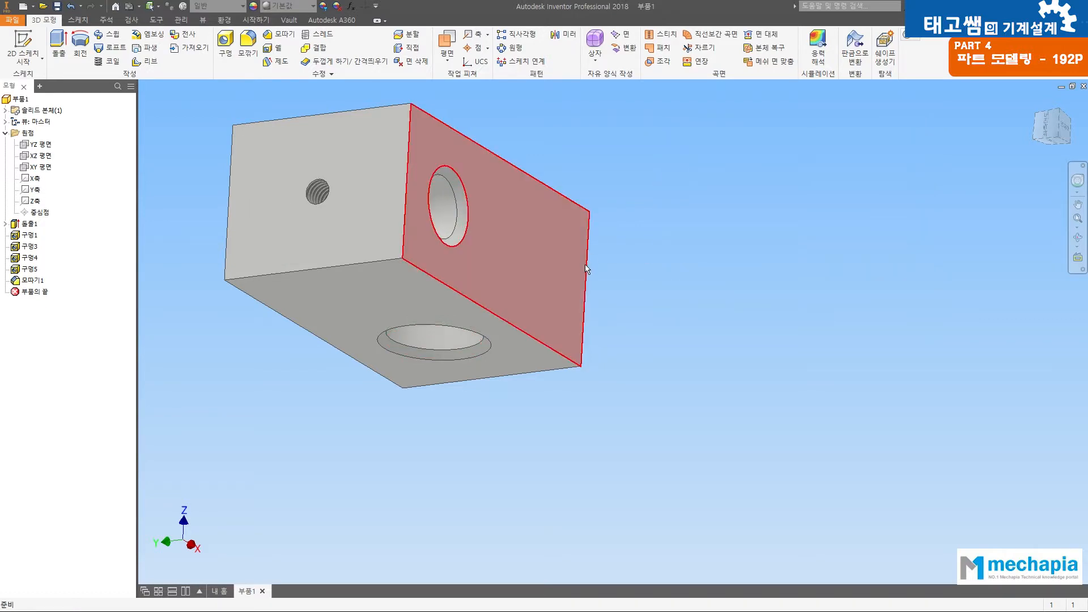
# Step: Chamfer the rim of the M4 tapped hole on the end face nearest the 8 mm hole with a distance of 0.5 mm
pyautogui.press('F4')
pyautogui.moveTo(514, 283); pyautogui.dragTo(431, 380)
pyautogui.scroll(-5, 311, 310)
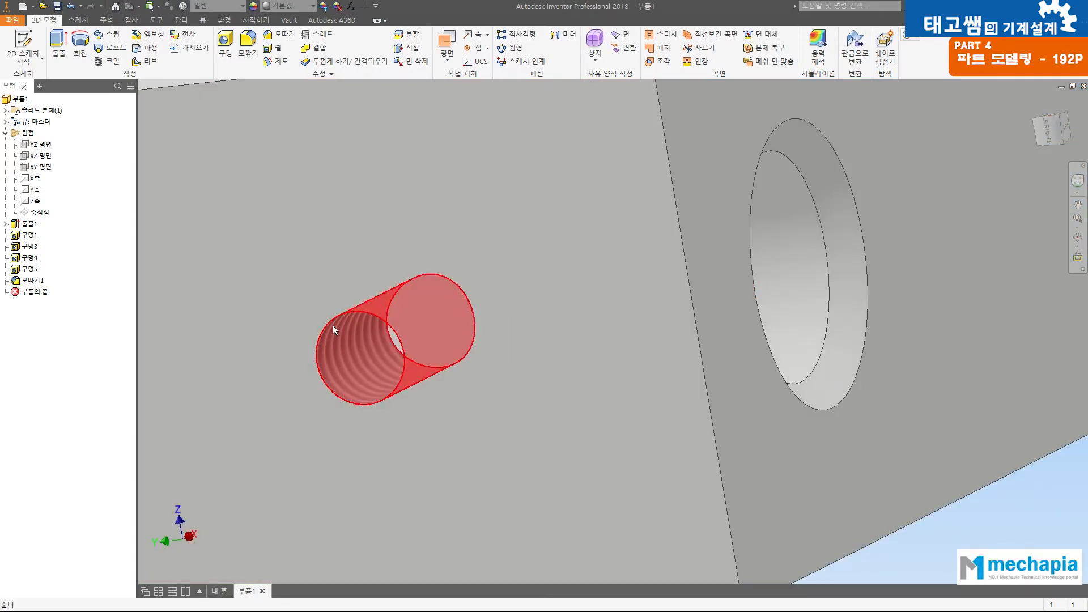
pyautogui.scroll(2, 330, 323)
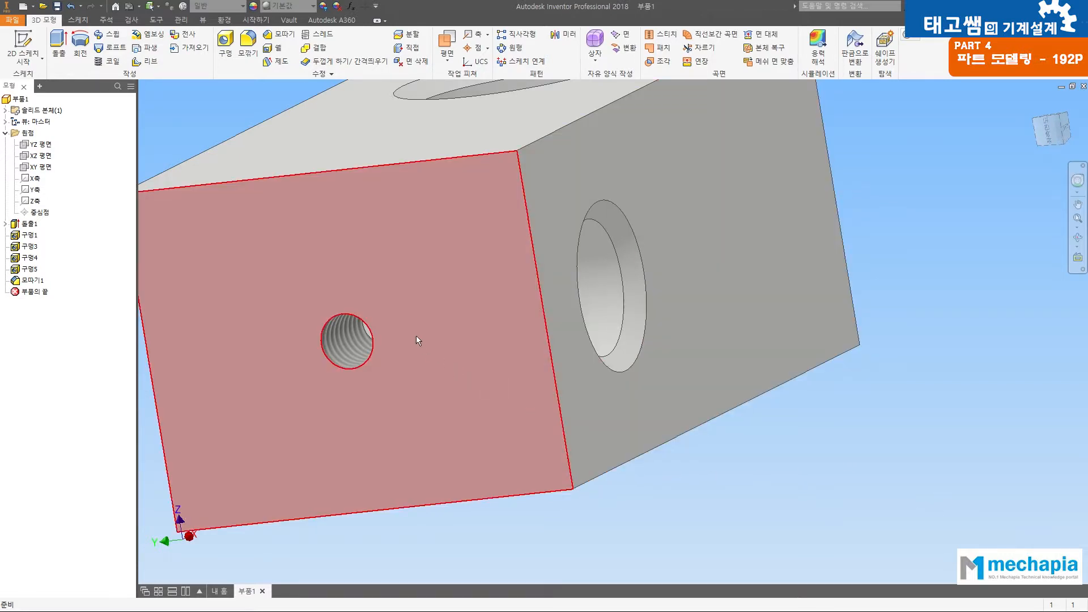
pyautogui.click(278, 34)
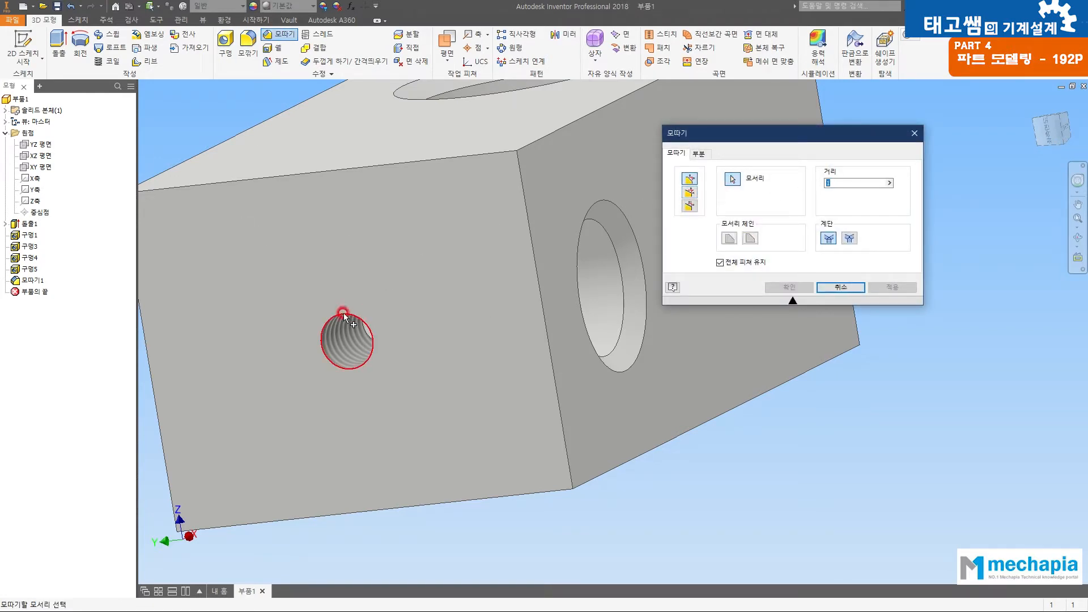
pyautogui.click(367, 361)
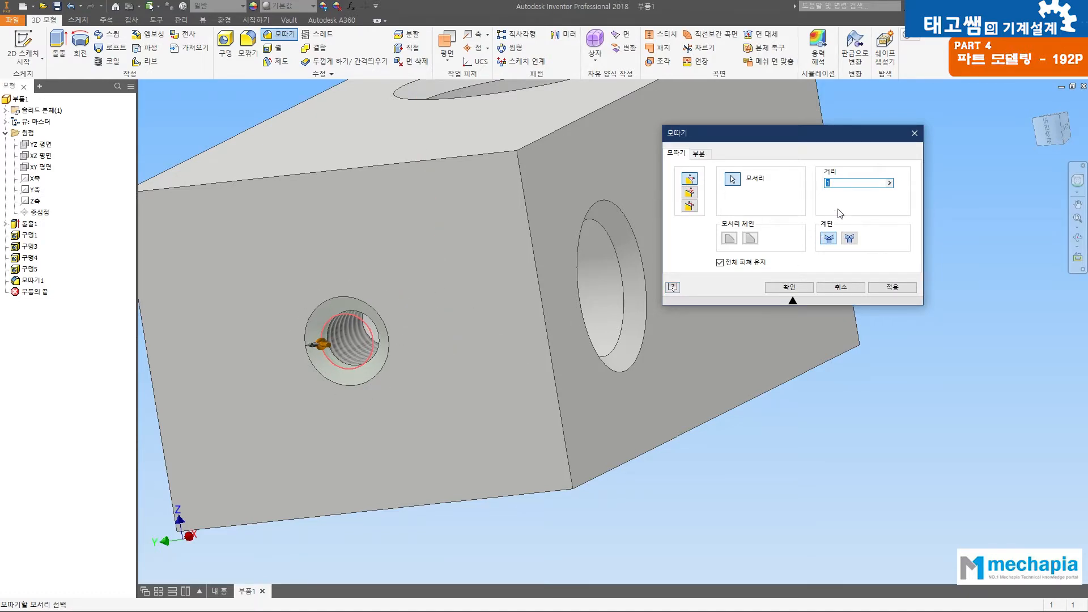
pyautogui.write('0.5')
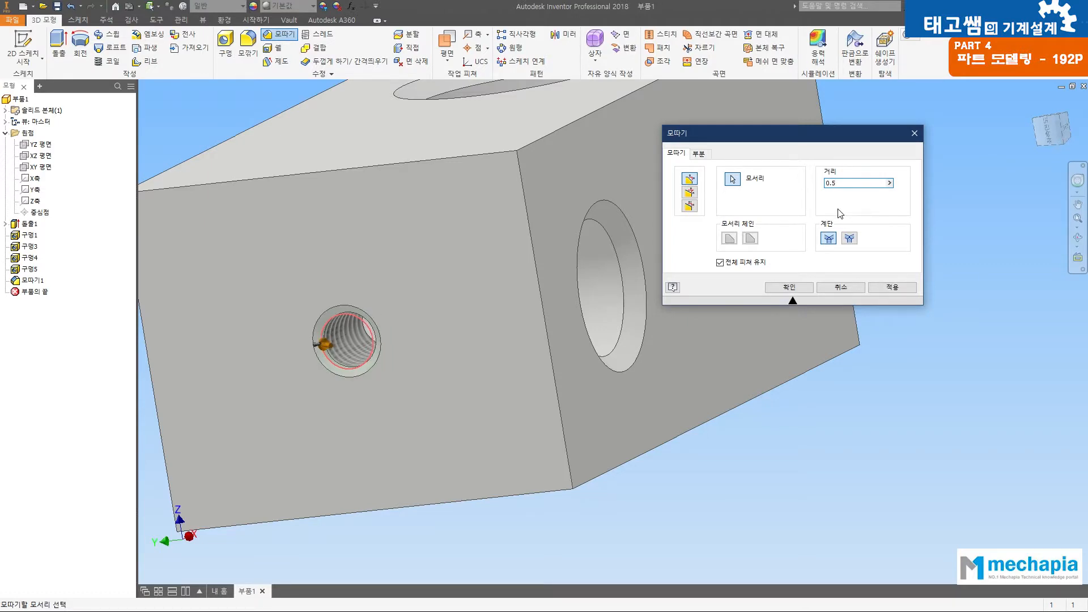
pyautogui.click(803, 287)
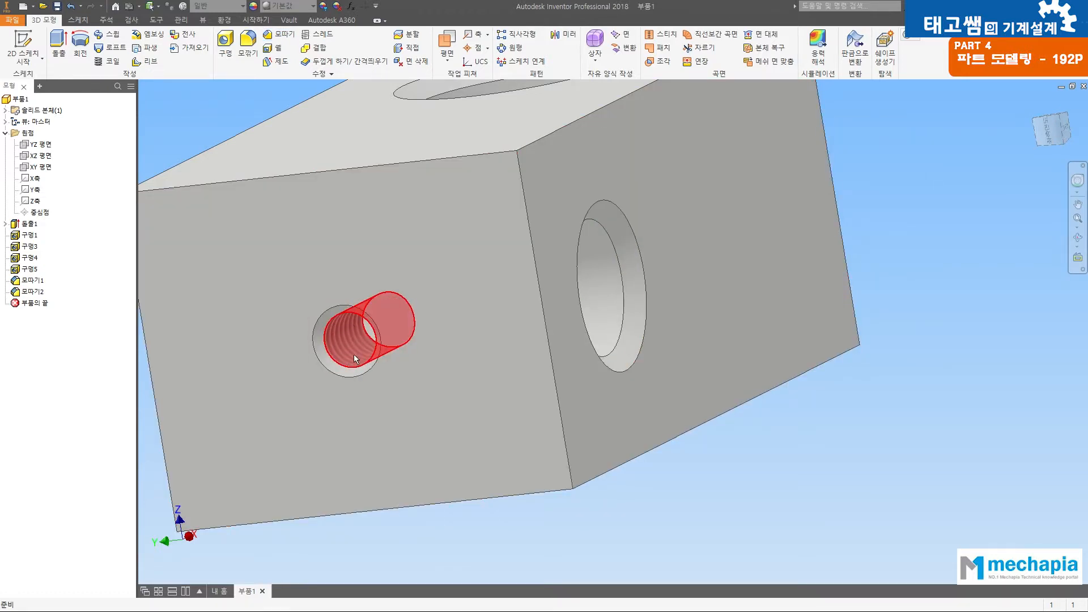
# Step: Chamfer the rim of the M4 tapped hole on the opposite end face, nearest the 12 mm hole, at 0.5 mm
pyautogui.scroll(-5, 749, 281)
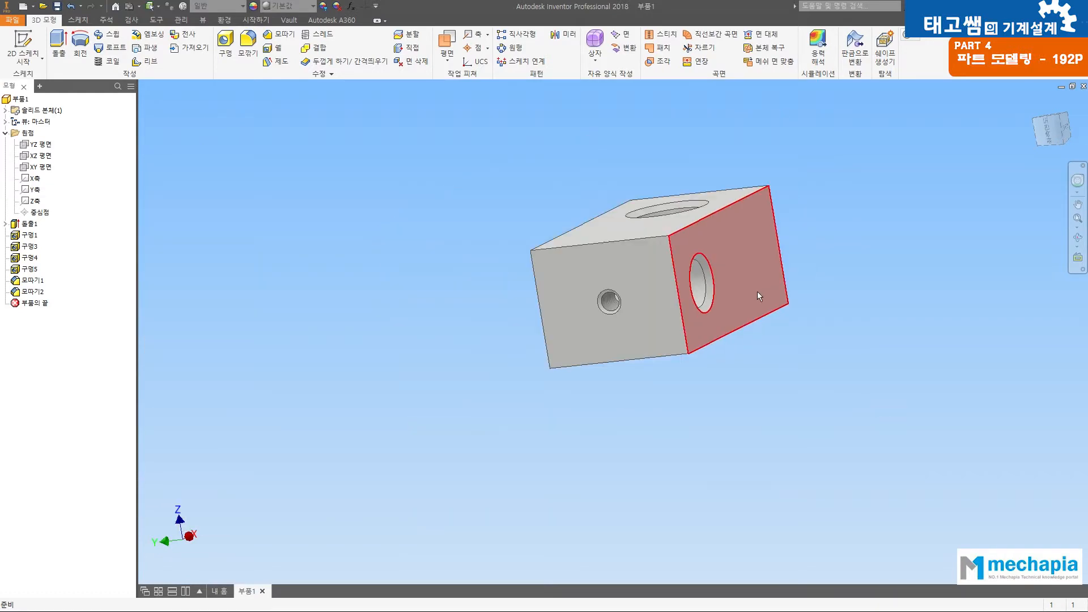
pyautogui.scroll(4, 759, 292)
pyautogui.press('F4')
pyautogui.moveTo(721, 272); pyautogui.dragTo(502, 296)
pyautogui.moveTo(786, 206); pyautogui.dragTo(796, 277)
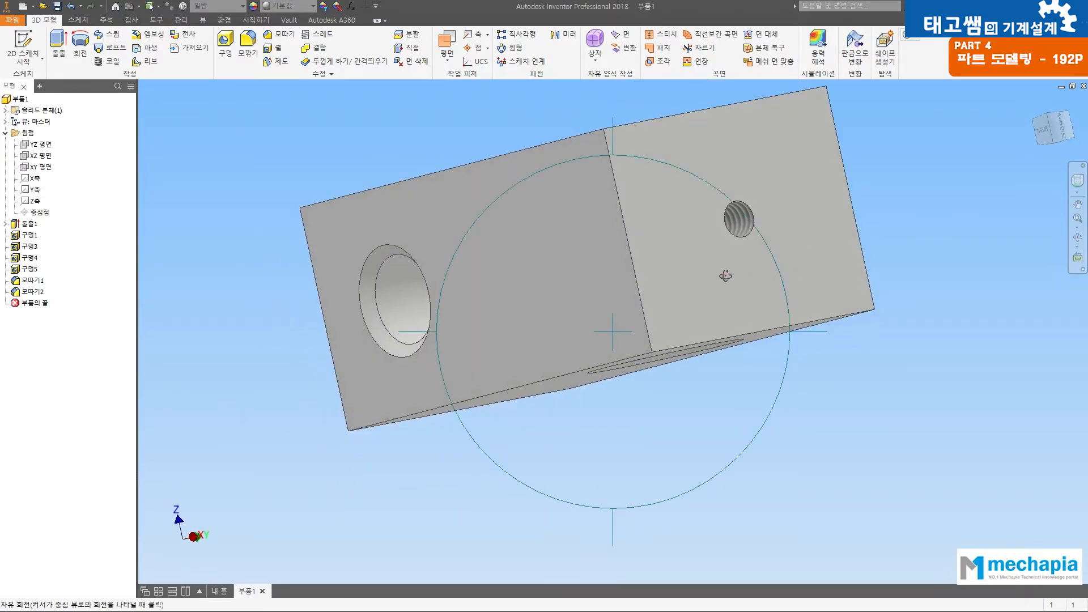
pyautogui.moveTo(726, 276); pyautogui.dragTo(661, 320, button='middle')
pyautogui.click(275, 35)
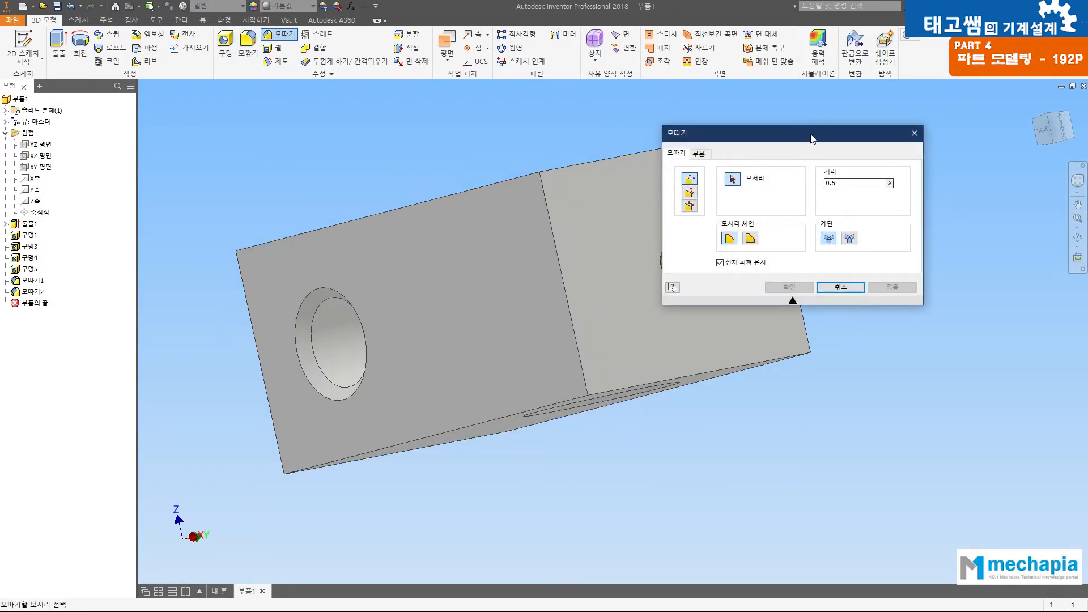
pyautogui.moveTo(811, 138); pyautogui.dragTo(925, 143)
pyautogui.click(682, 249)
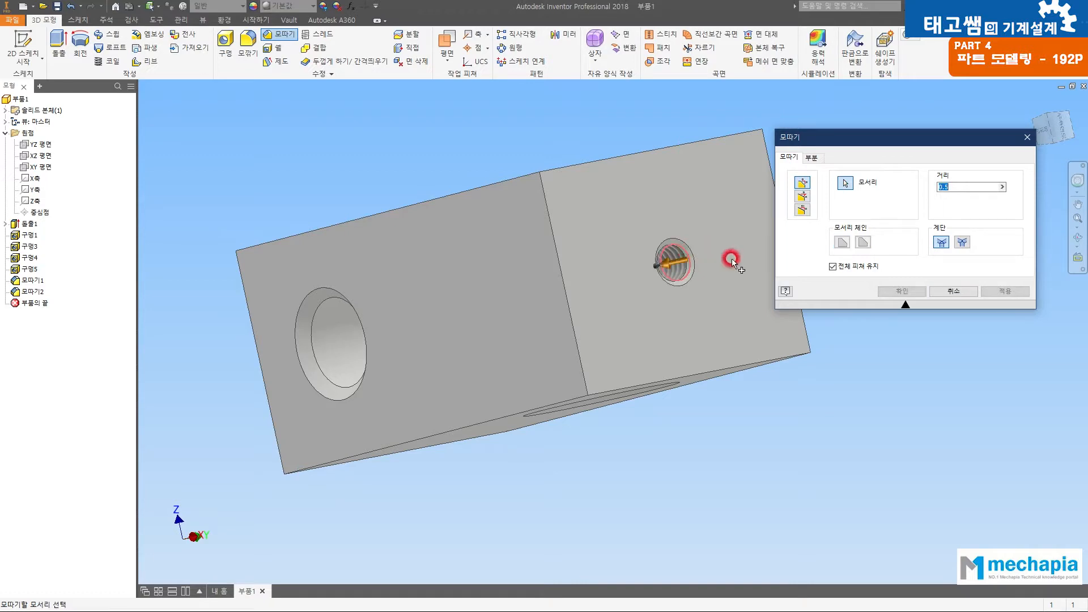
pyautogui.click(902, 291)
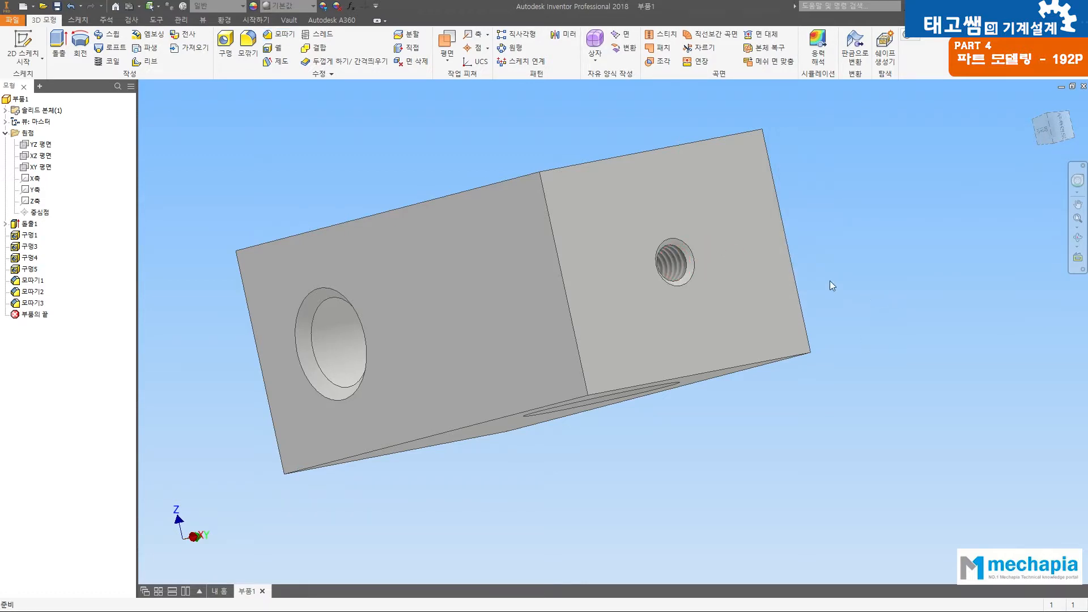
# Step: Inspect the finished block's holes and chamfered rims from several sides
pyautogui.press('F4')
pyautogui.moveTo(731, 238); pyautogui.dragTo(286, 292)
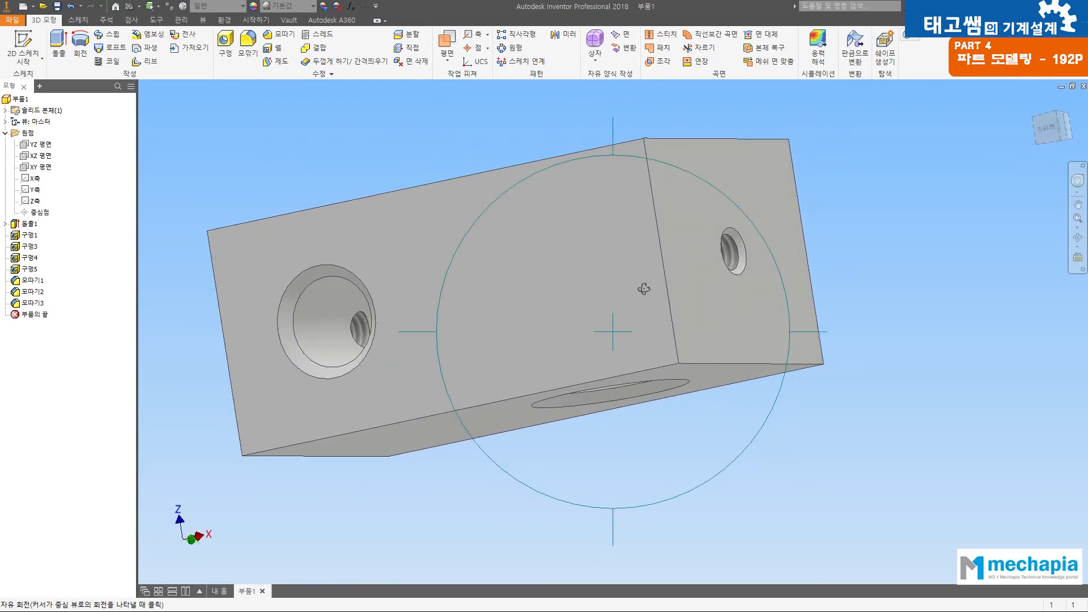
pyautogui.moveTo(644, 289); pyautogui.dragTo(581, 316)
pyautogui.moveTo(792, 235); pyautogui.dragTo(708, 337)
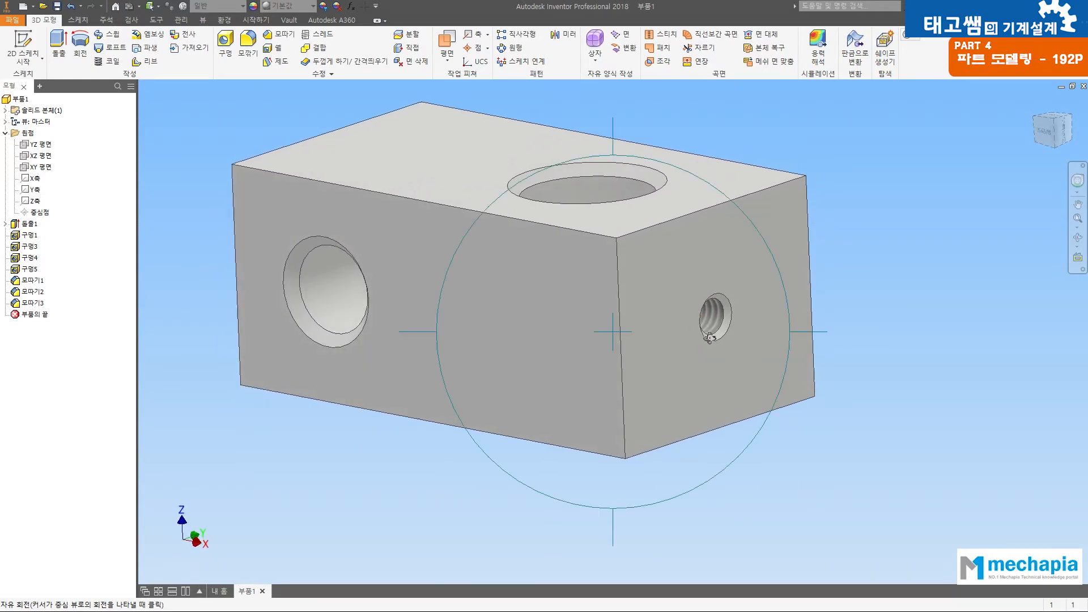
pyautogui.press('Escape')
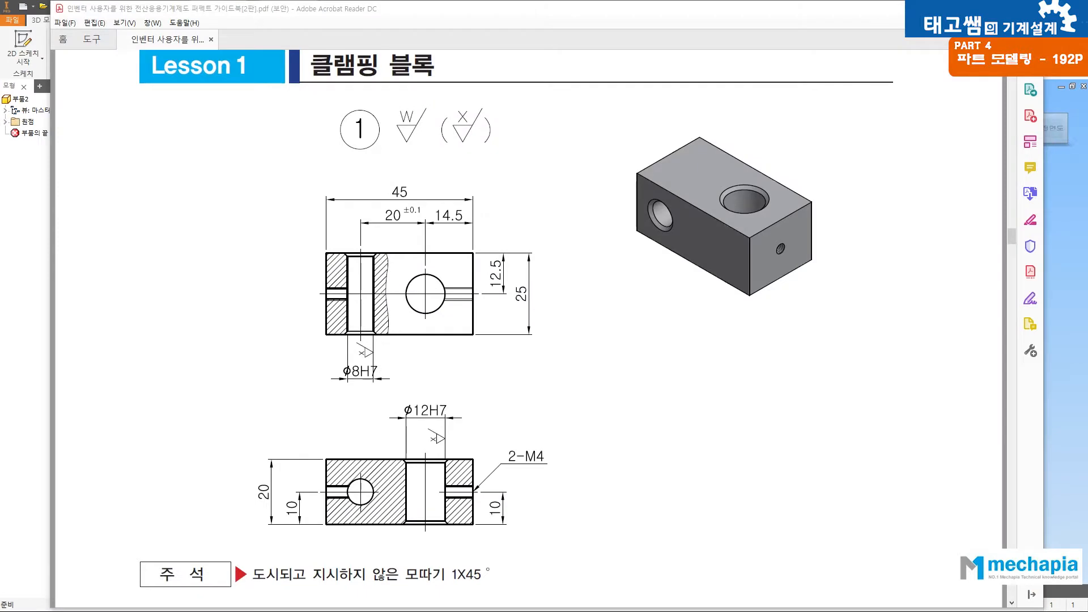